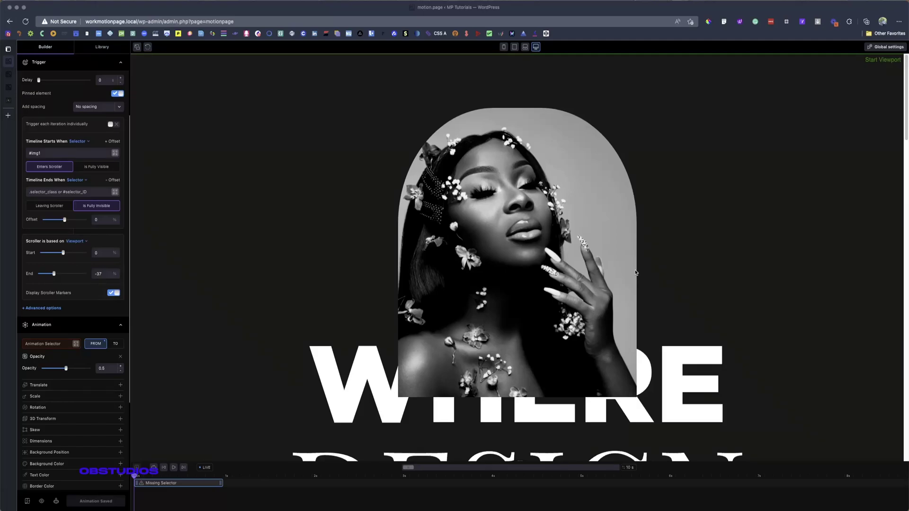
- Examine how the pinned portrait image interacts with the large heading words in the finished scroll animation
scroll(635, 273, "down", 10)
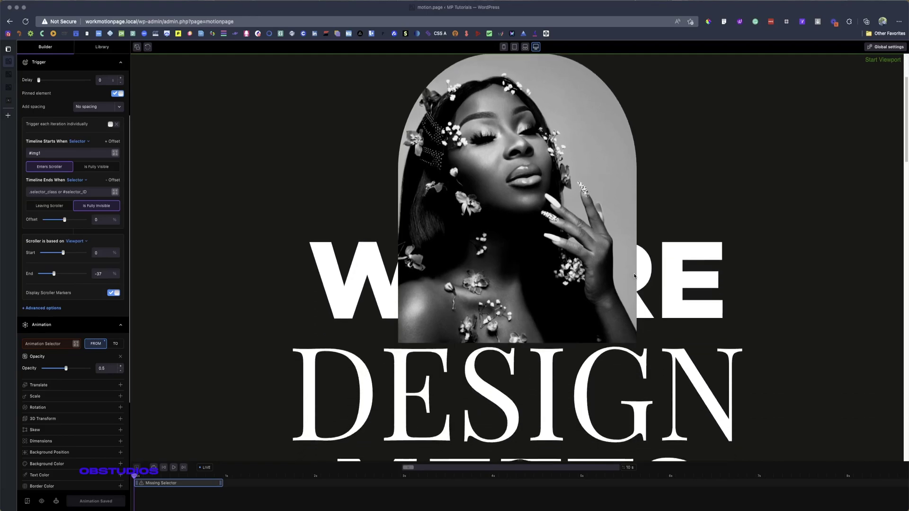
scroll(635, 277, "down", 3)
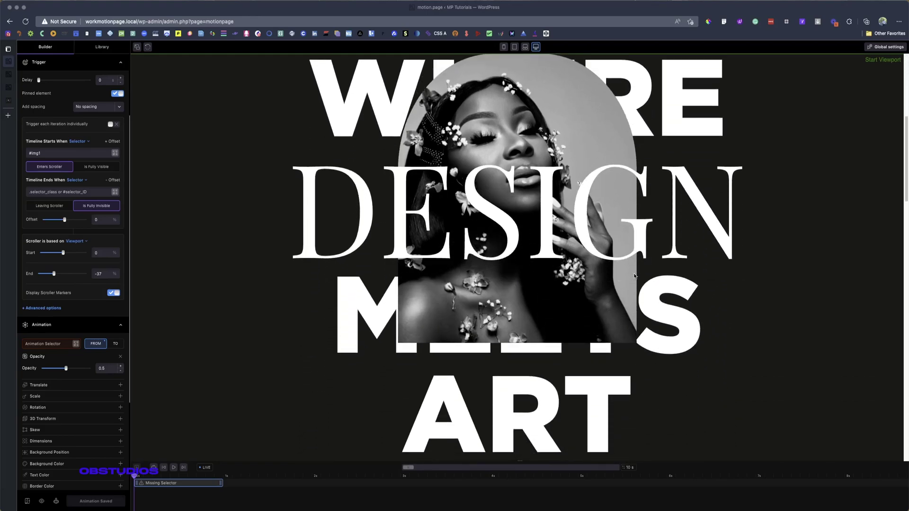
scroll(635, 276, "down", 6)
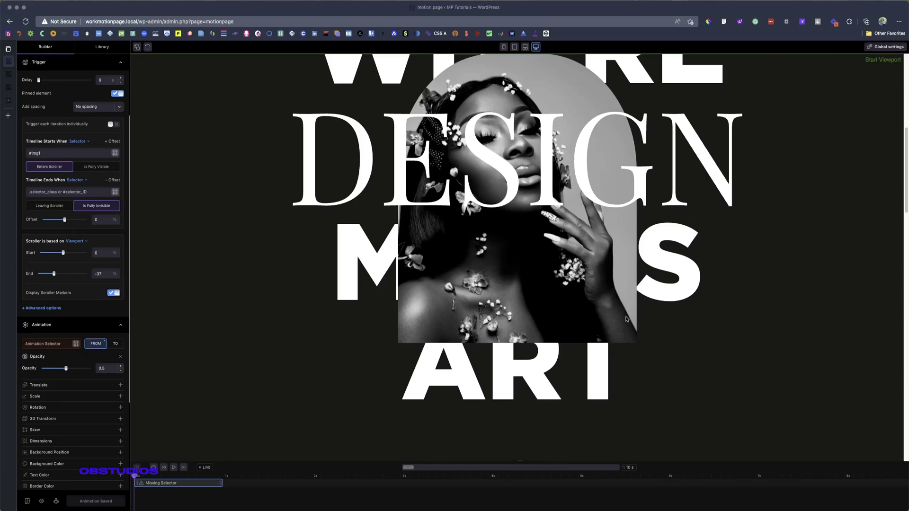
scroll(625, 318, "up", 4)
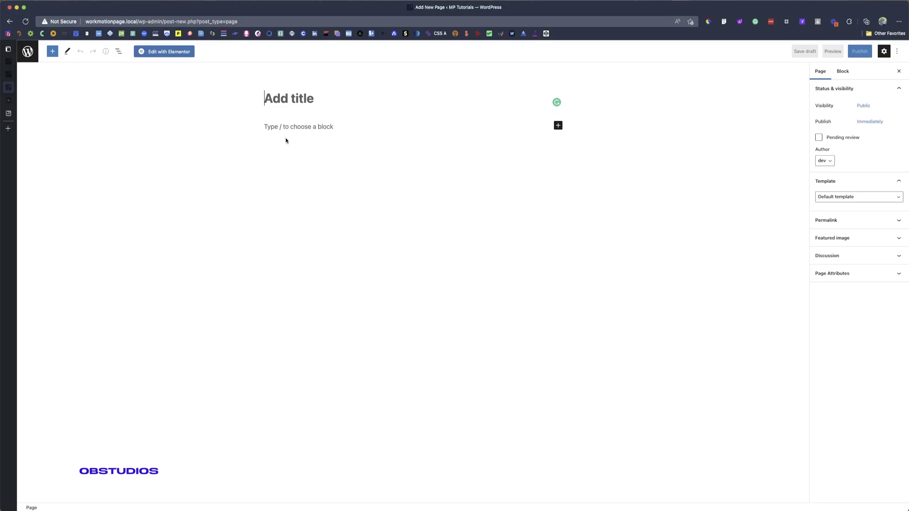
- Title the new page "Text Behind Image"
type("Pa")
key("BackSpace")
key("BackSpace")
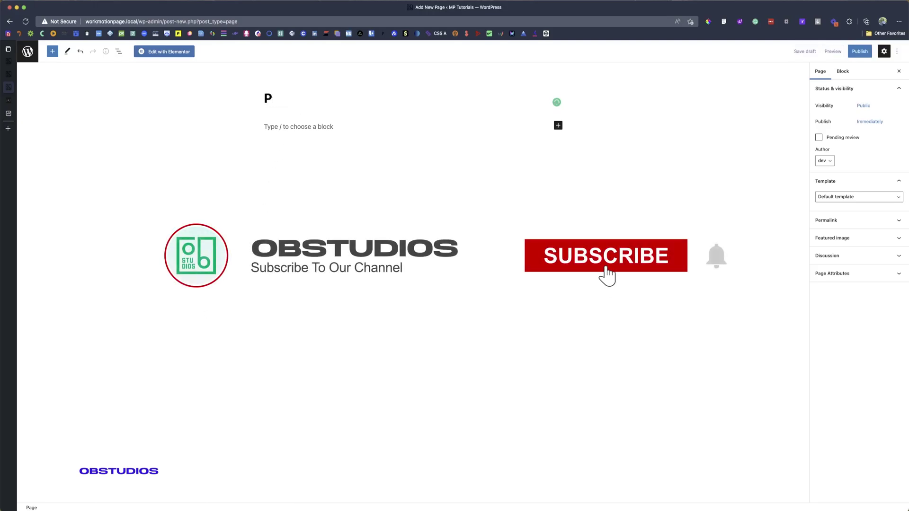
type("Text ")
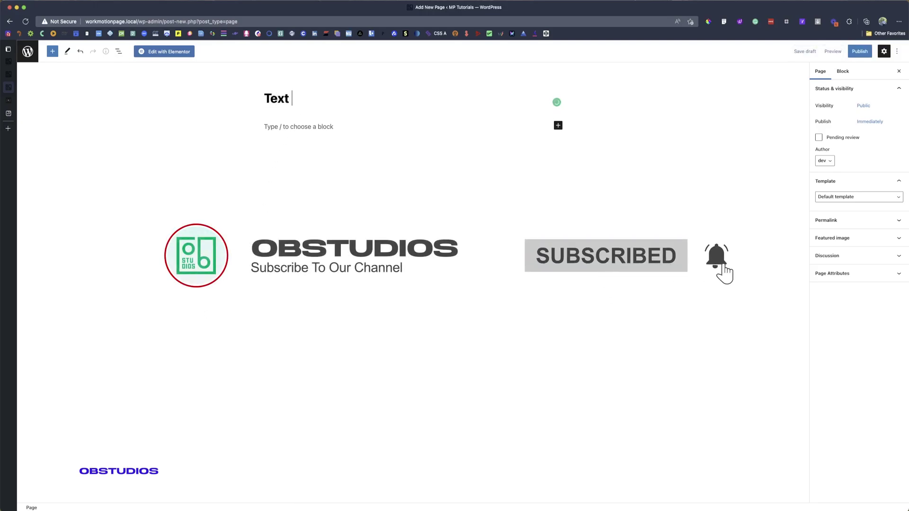
type("Behnind")
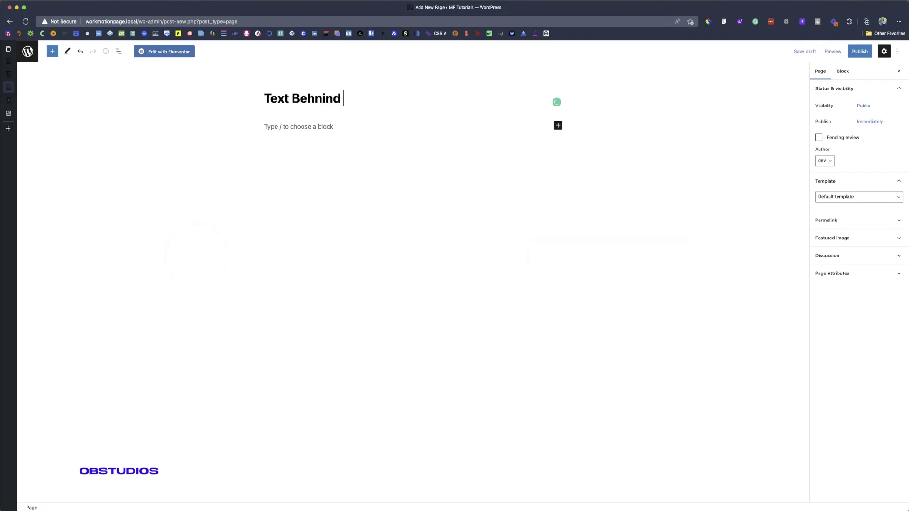
key("BackSpace")
key("BackSpace")
key("BackSpace")
key("BackSpace")
key("BackSpace")
type("ind Image")
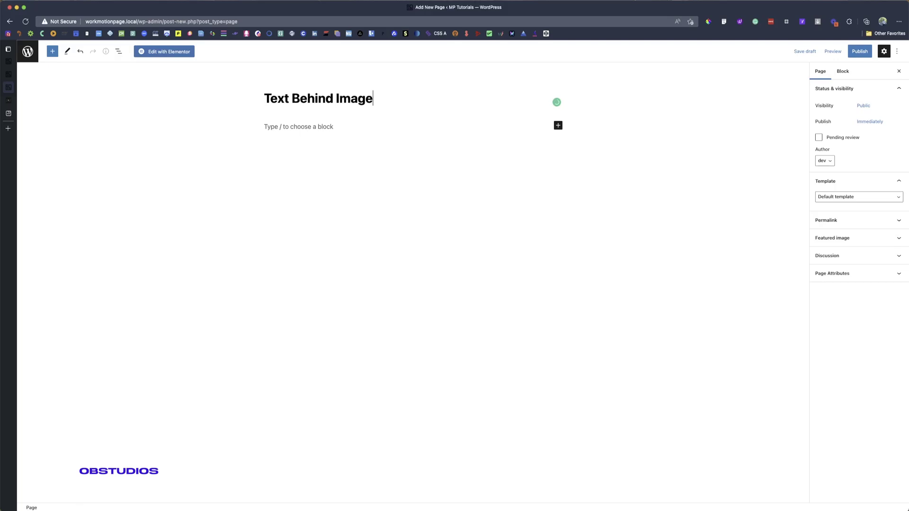
- Publish the page and open it for editing with Elementor
left_click(860, 51)
left_click(835, 51)
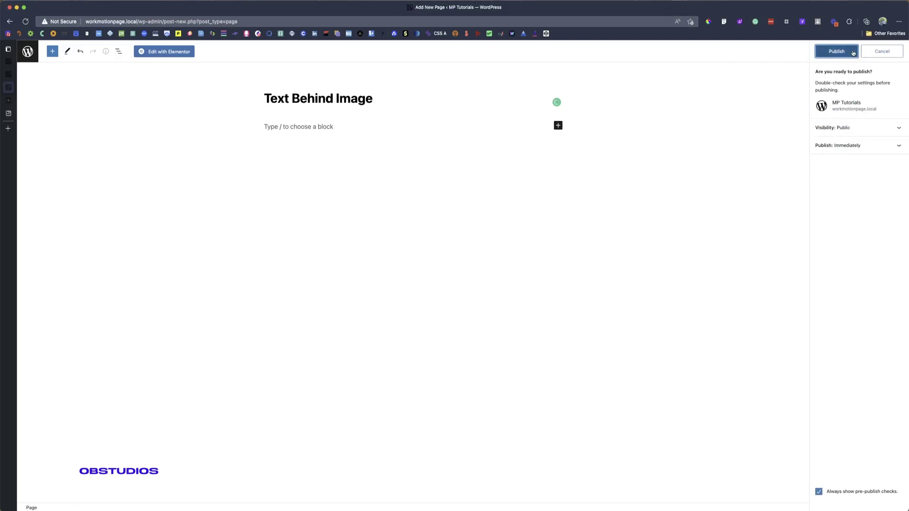
left_click(165, 51)
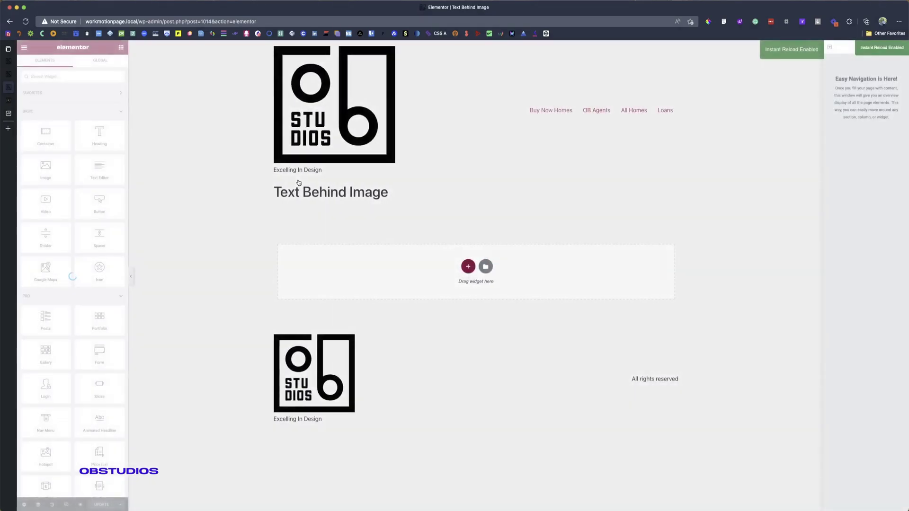
- Set the page layout to Elementor Canvas in the page settings and update the page
left_click(24, 503)
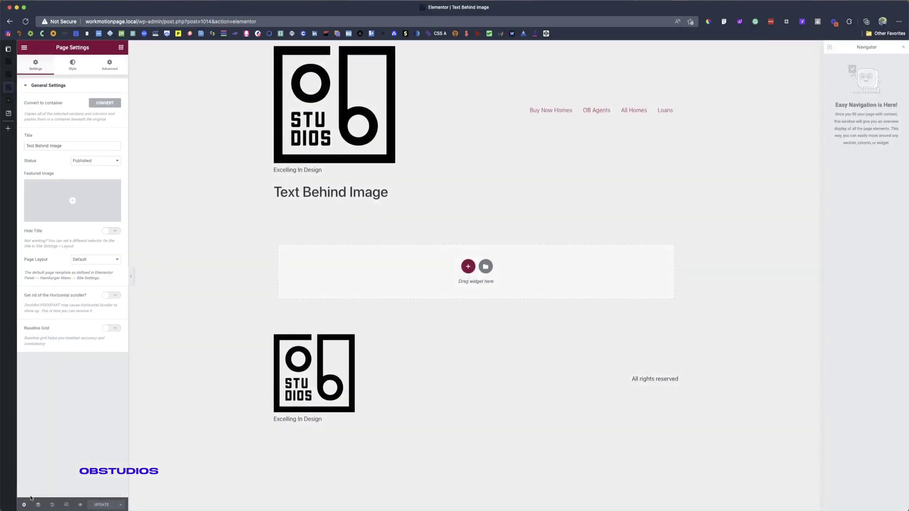
left_click(103, 261)
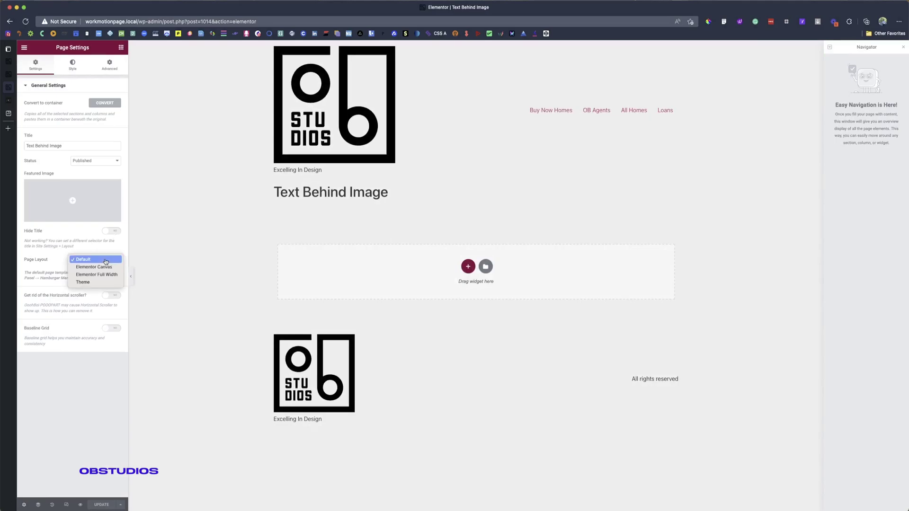
left_click(96, 267)
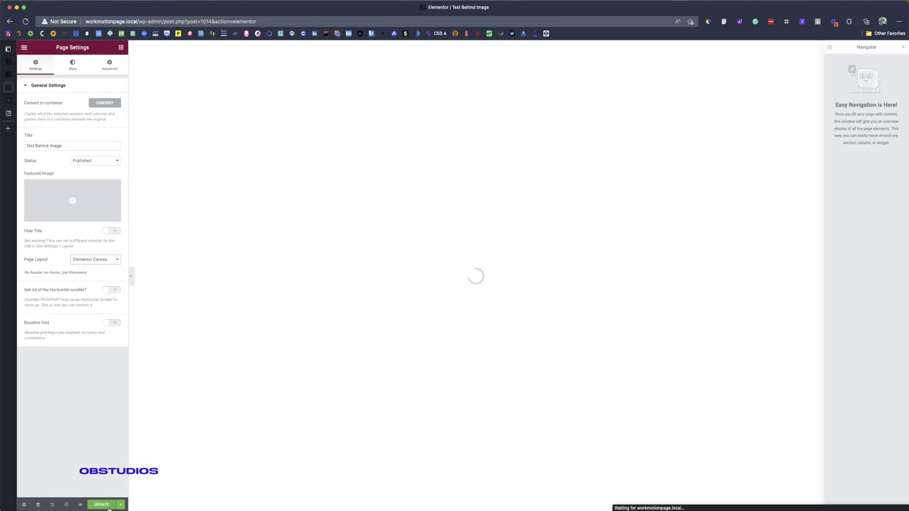
left_click(102, 505)
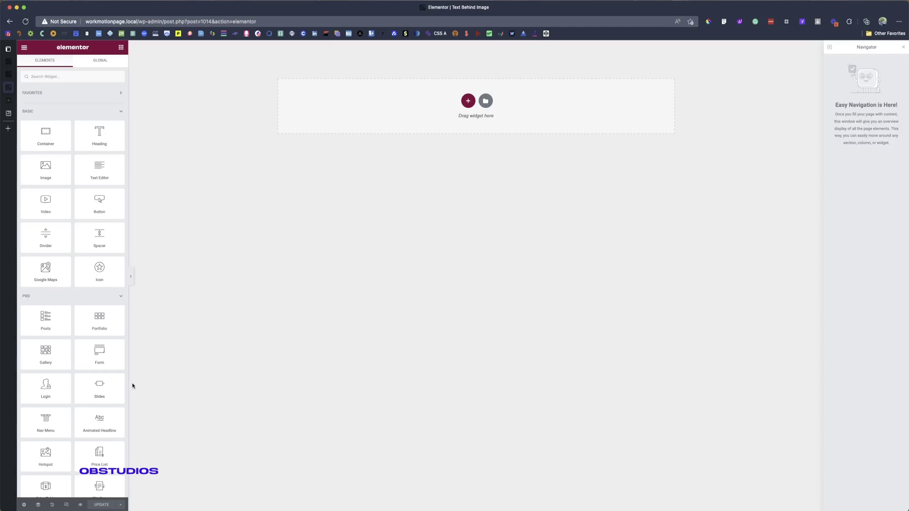
- Add a single container with vertical direction to the page and set its content width to Full Width
left_click(468, 101)
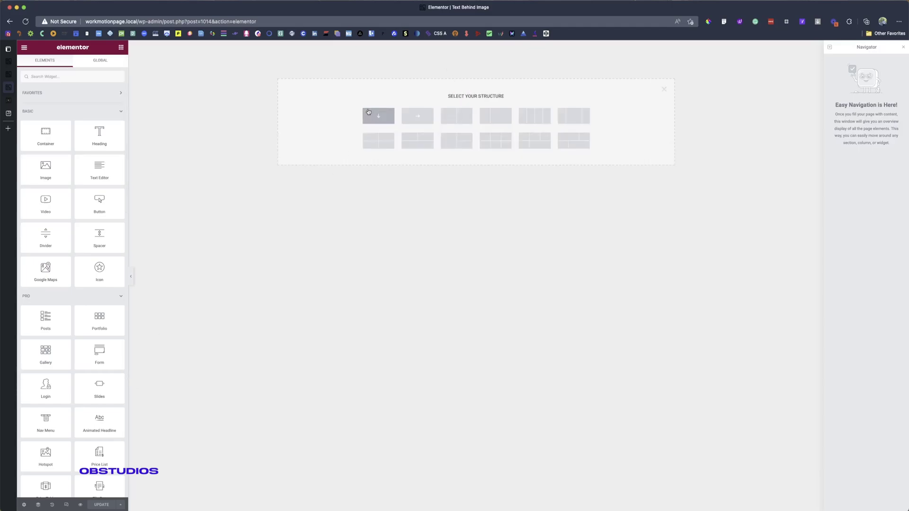
left_click(381, 115)
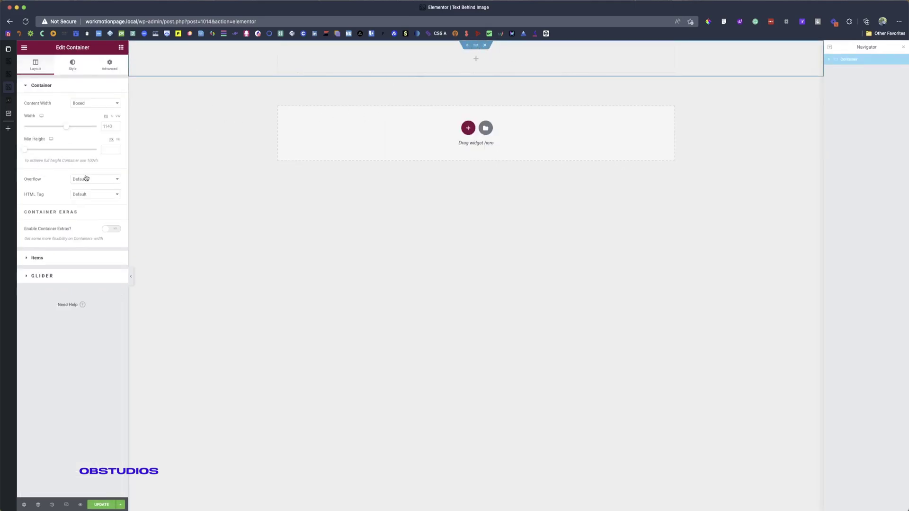
left_click(97, 105)
left_click(94, 111)
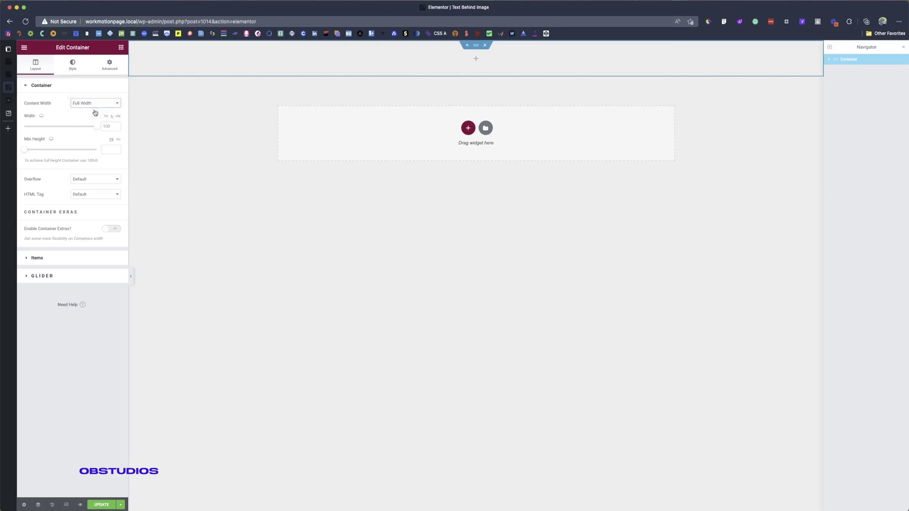
- Set the container's minimum height to 1920 px and check its extent on the page
left_click(109, 151)
type("1920")
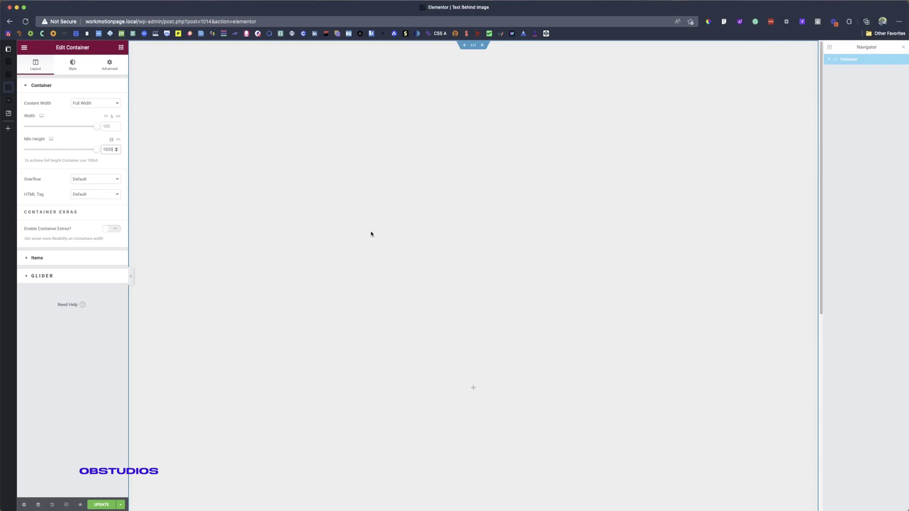
scroll(379, 244, "down", 10)
scroll(384, 252, "up", 10)
- Add a Heading widget inside the container and set its title to "Where"
left_click(121, 48)
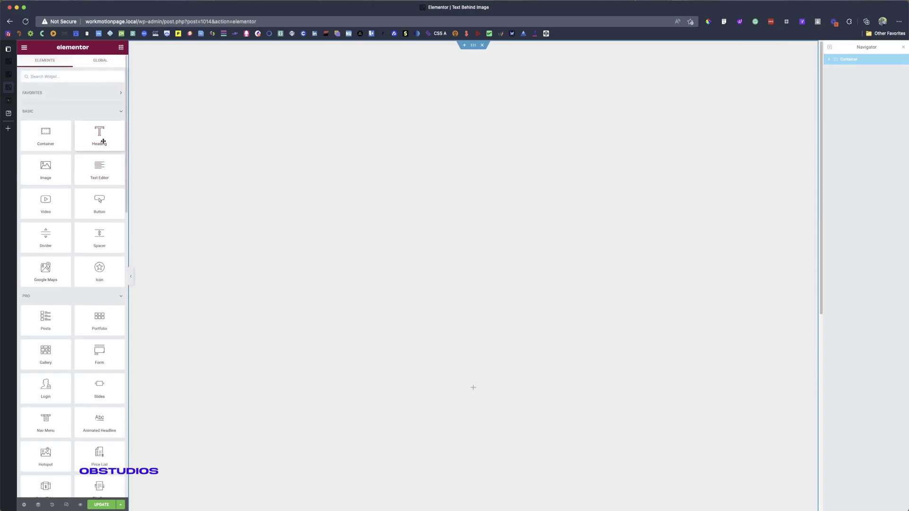
left_click_drag(103, 141, 308, 218)
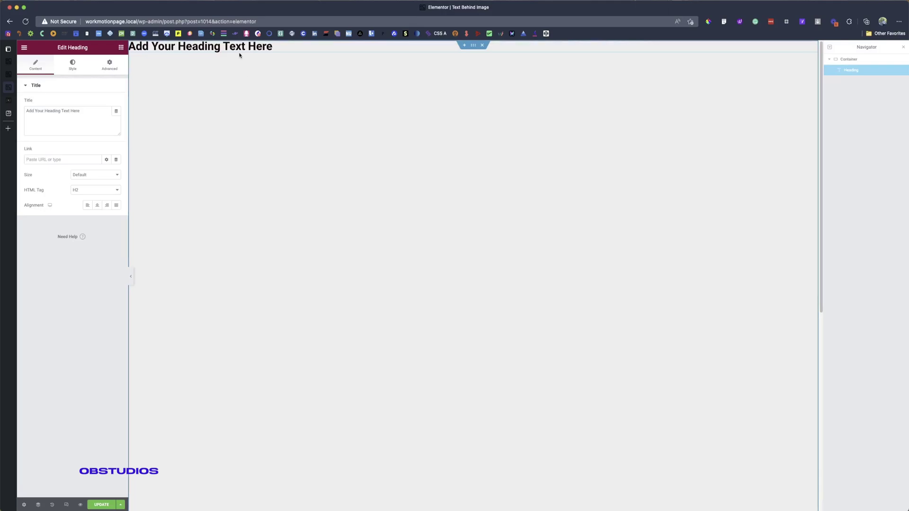
triple_click(82, 120)
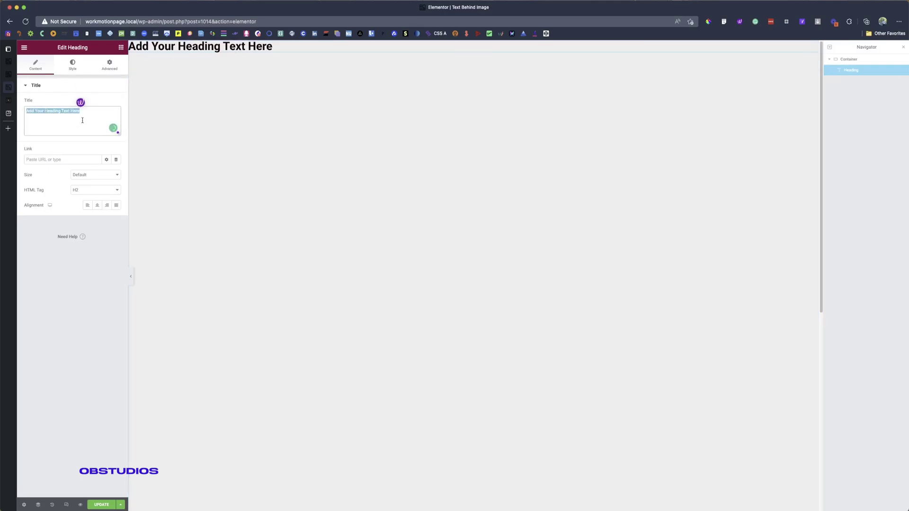
type("Find")
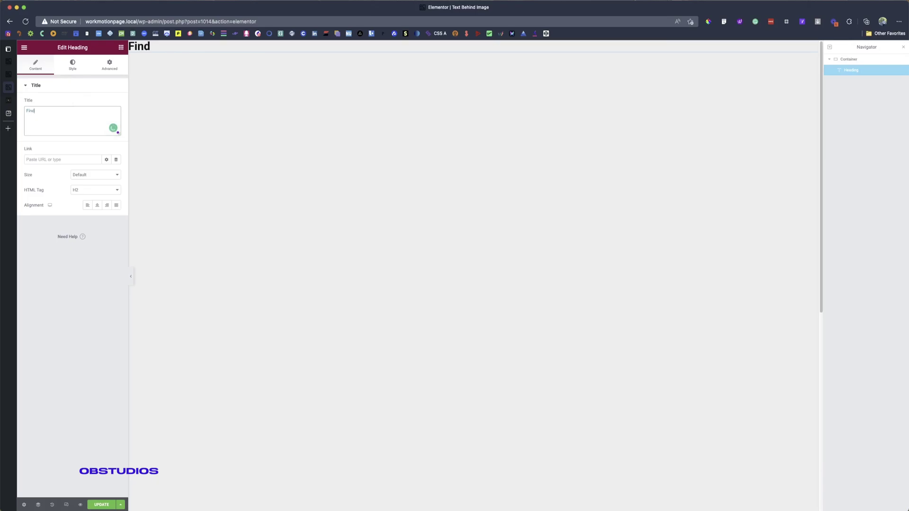
type(" MNe")
key("BackSpace")
key("BackSpace")
key("BackSpace")
key("BackSpace")
key("BackSpace")
key("BackSpace")
key("BackSpace")
key("BackSpace")
type("Where")
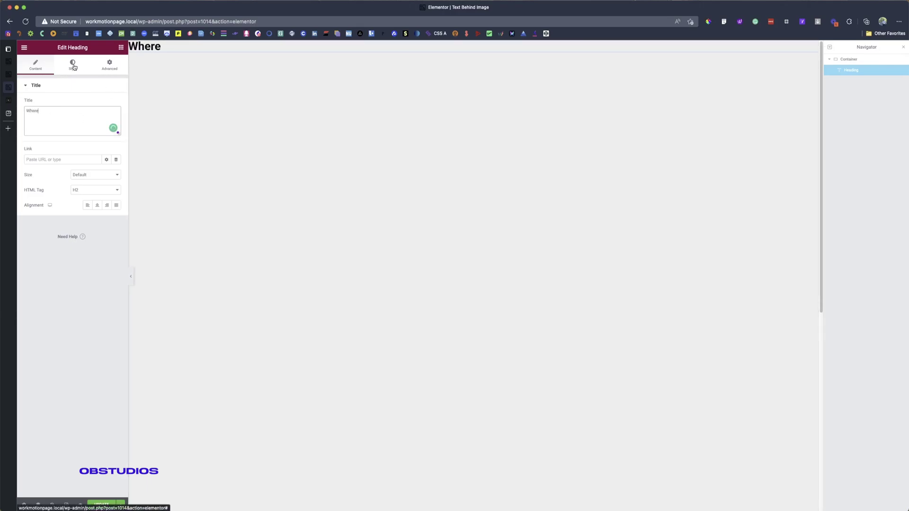
- Center the container's items both horizontally and vertically through Align Items and Justify Content
left_click(855, 60)
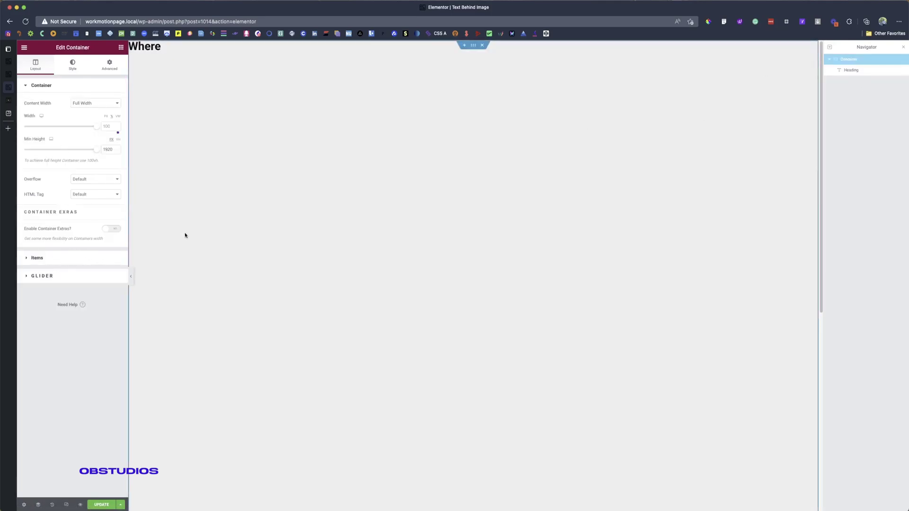
left_click(66, 258)
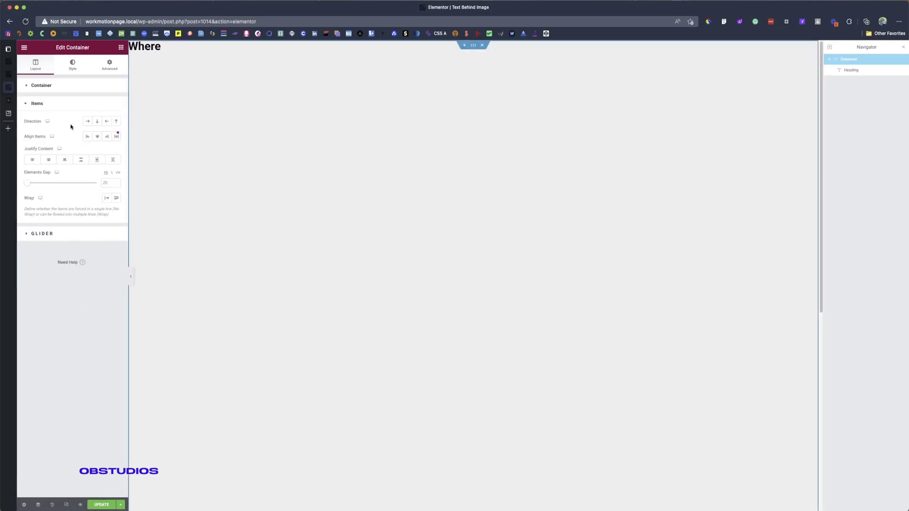
left_click(97, 137)
left_click(49, 160)
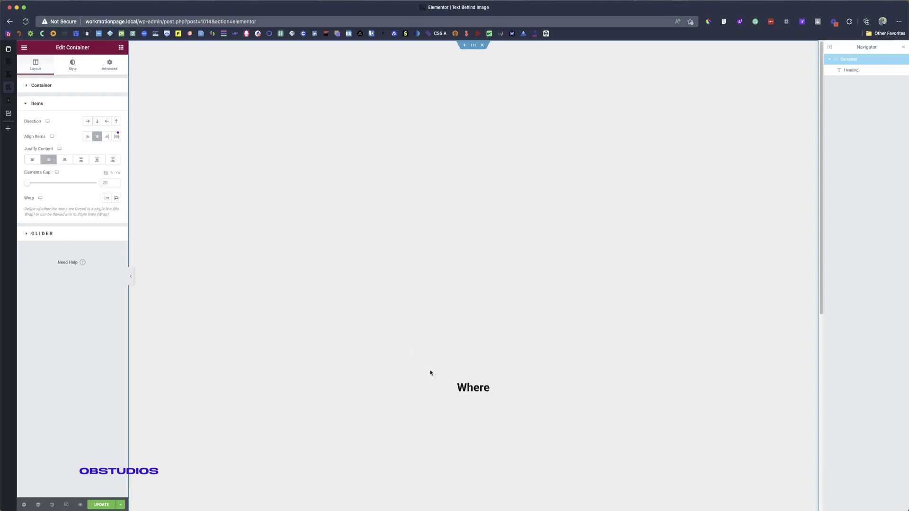
- Set the "Where" heading's typography to a size of 250 px with the Uppercase transform
left_click(475, 389)
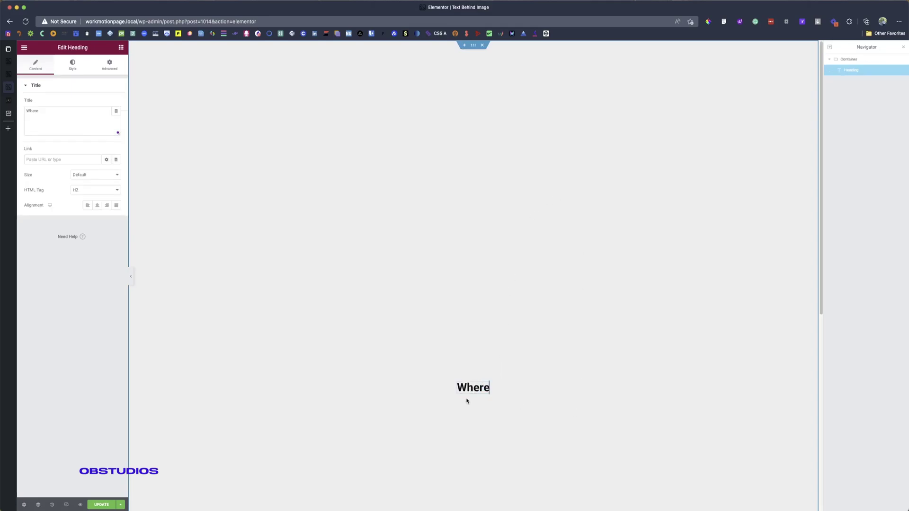
left_click(69, 68)
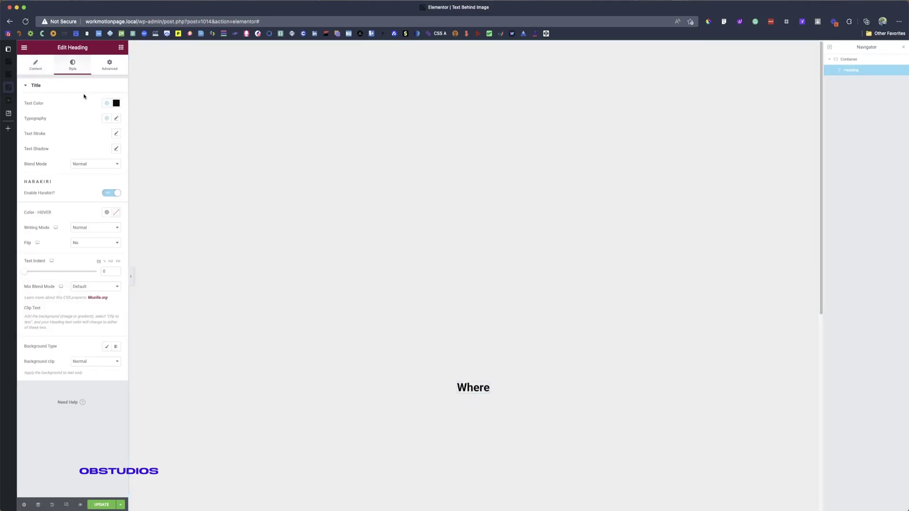
left_click(115, 119)
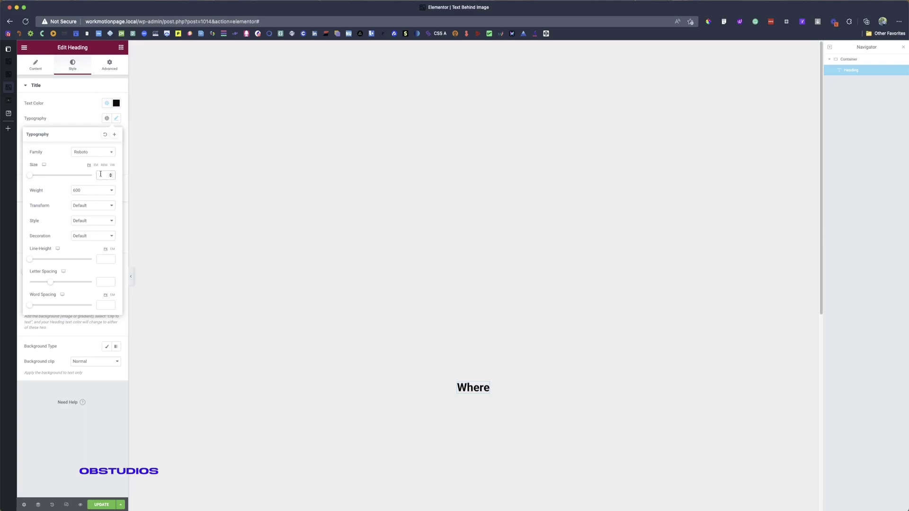
type("250")
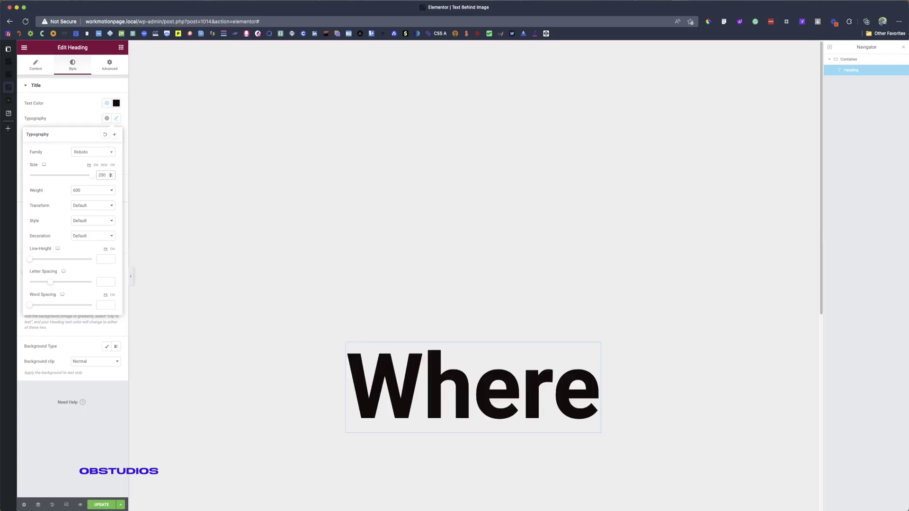
left_click(94, 207)
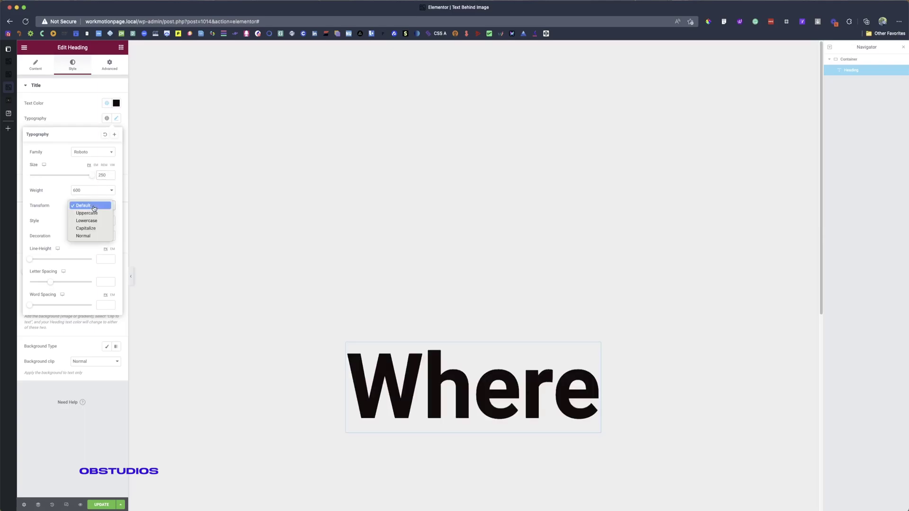
left_click(93, 214)
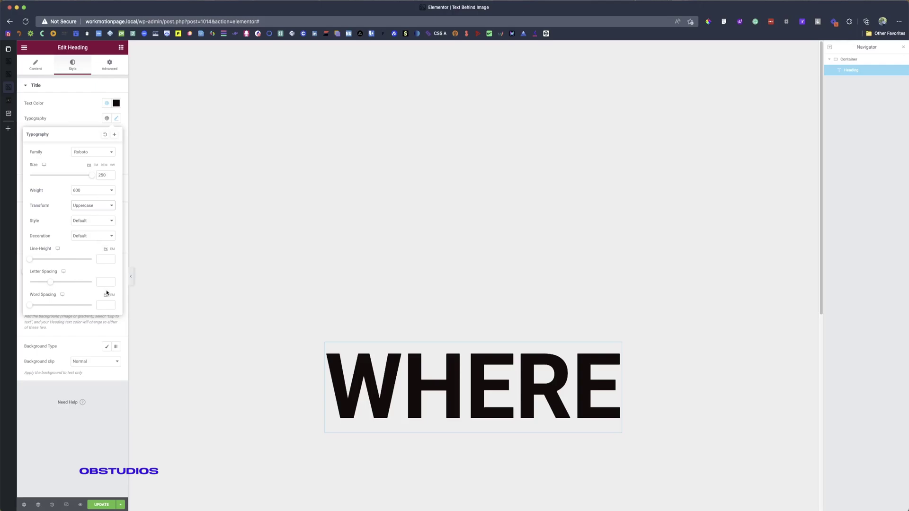
- Set the "Where" heading's line height to 200 px
left_click(102, 259)
type("250")
double_click(103, 259)
type("200")
- Duplicate the "Where" heading and change the copy's text to "design"
right_click(422, 368)
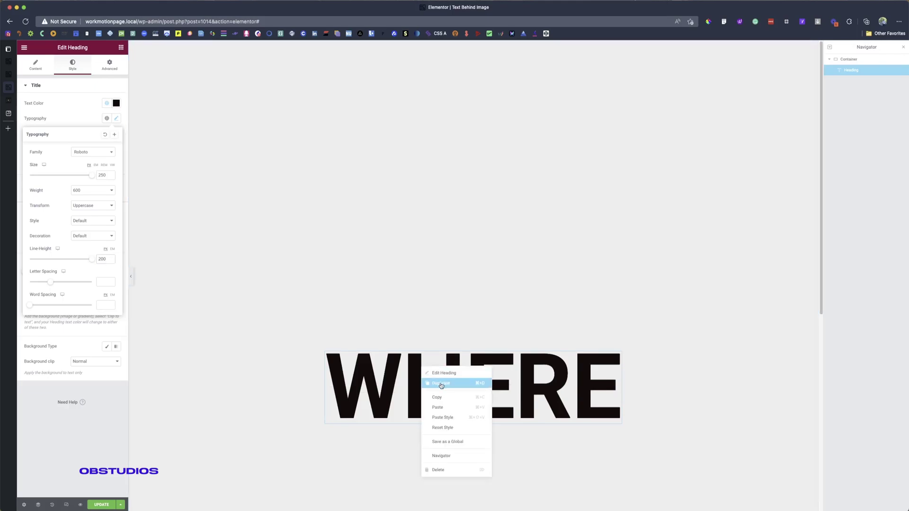
left_click(443, 383)
double_click(430, 412)
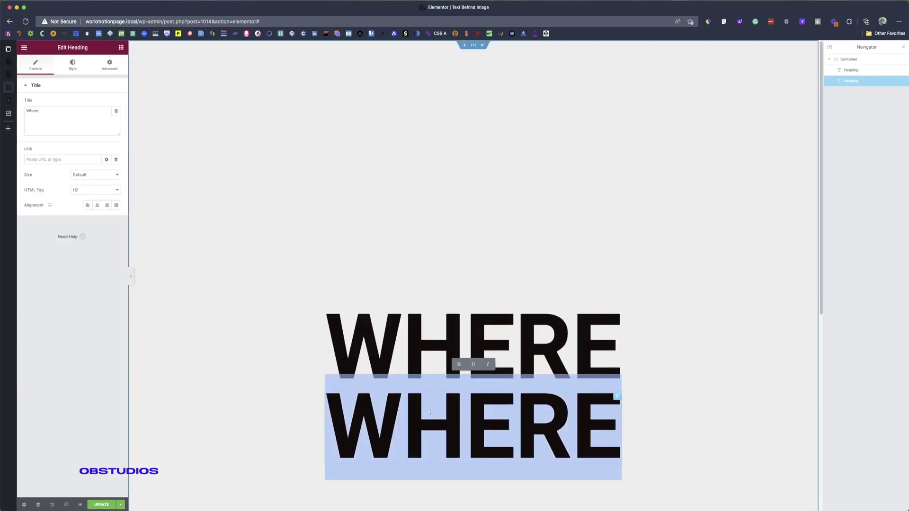
type("design")
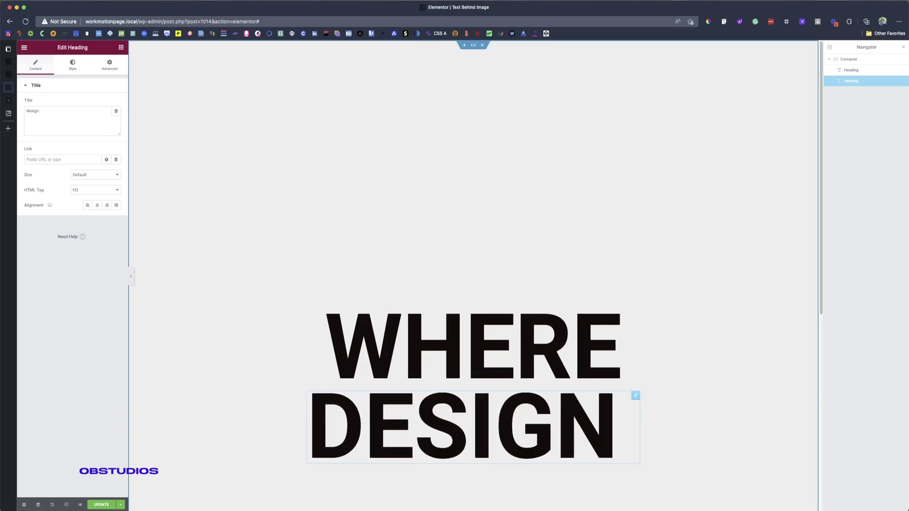
- Change the second heading's text from a single word to "wp design"
key("BackSpace")
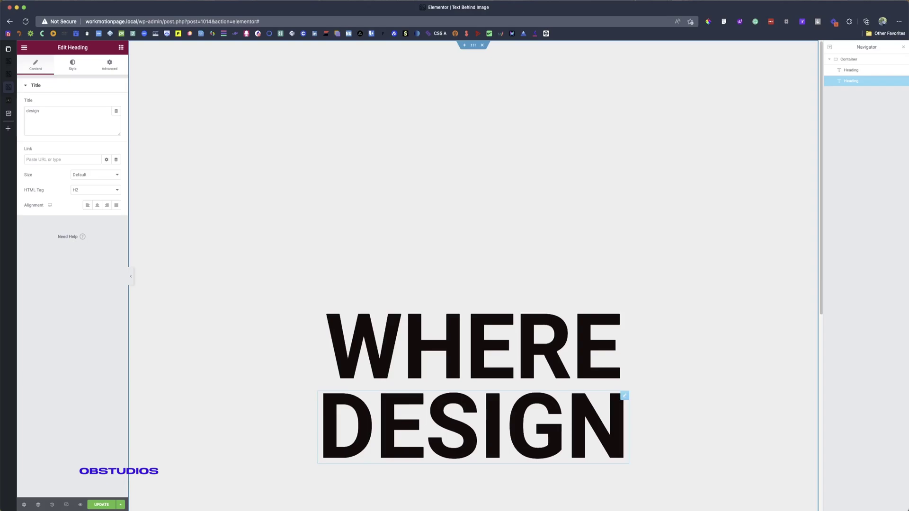
key("Left")
key("Left")
key("Left")
key("Left")
key("Left")
key("Left")
type("wp")
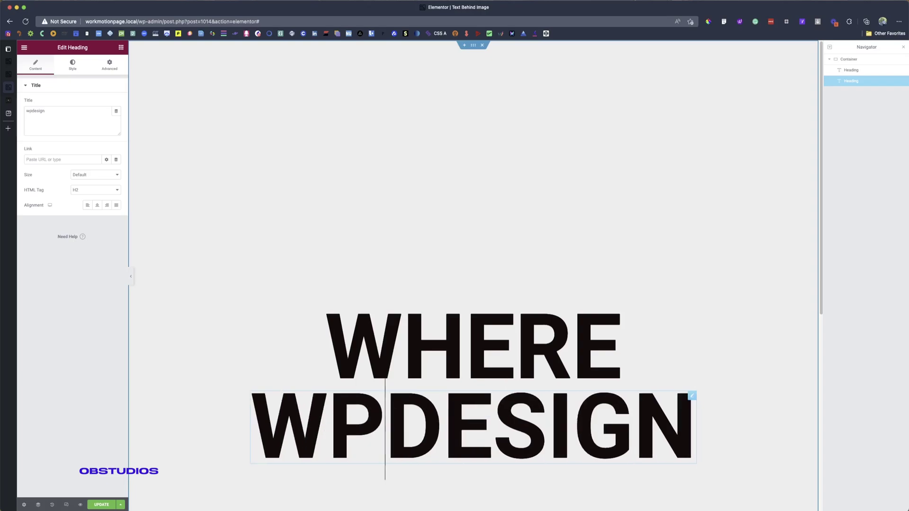
- Set the "wp design" heading's typography to the Playfair Display family with weight 100
left_click(70, 69)
left_click(117, 119)
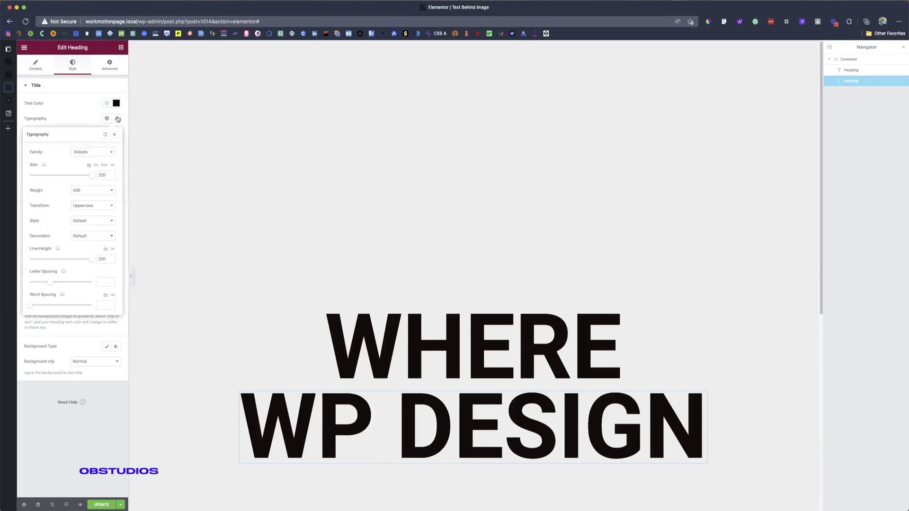
left_click(94, 155)
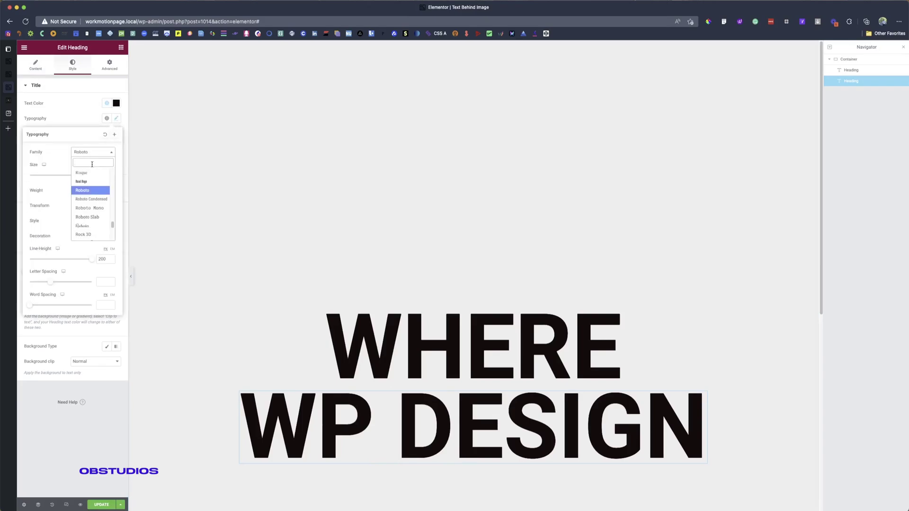
type("play")
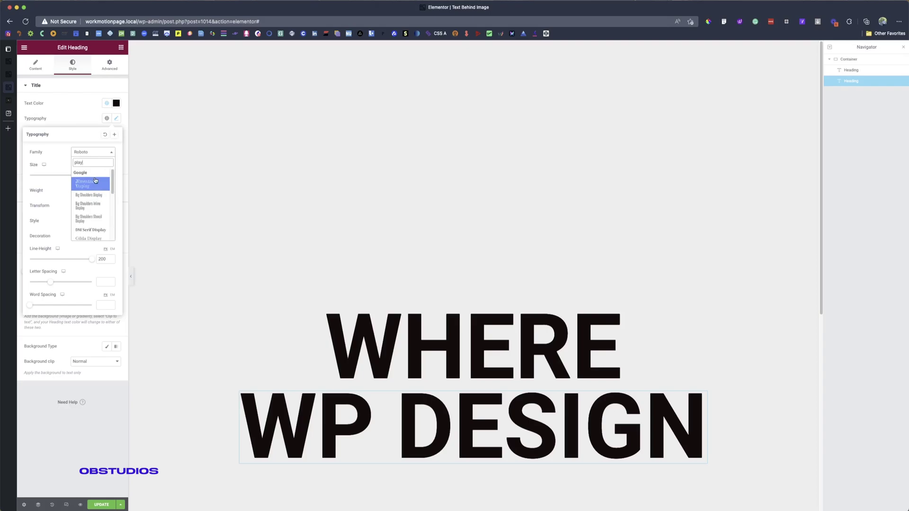
type("f")
left_click(95, 182)
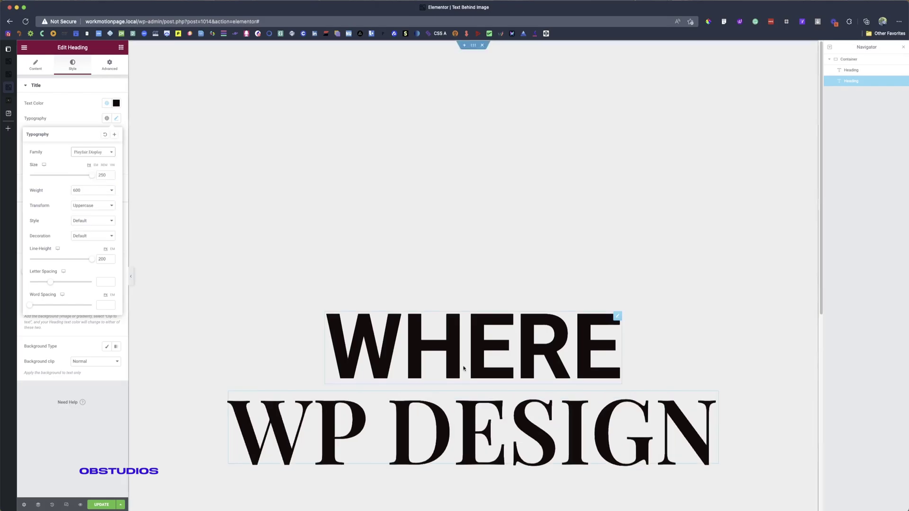
left_click(108, 188)
left_click(85, 152)
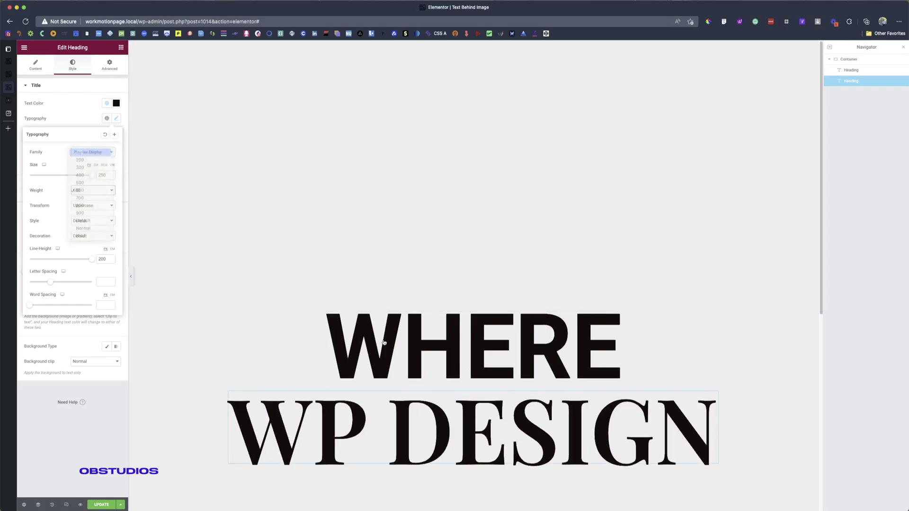
- Set the "Where" heading's font family to Gotham
left_click(439, 341)
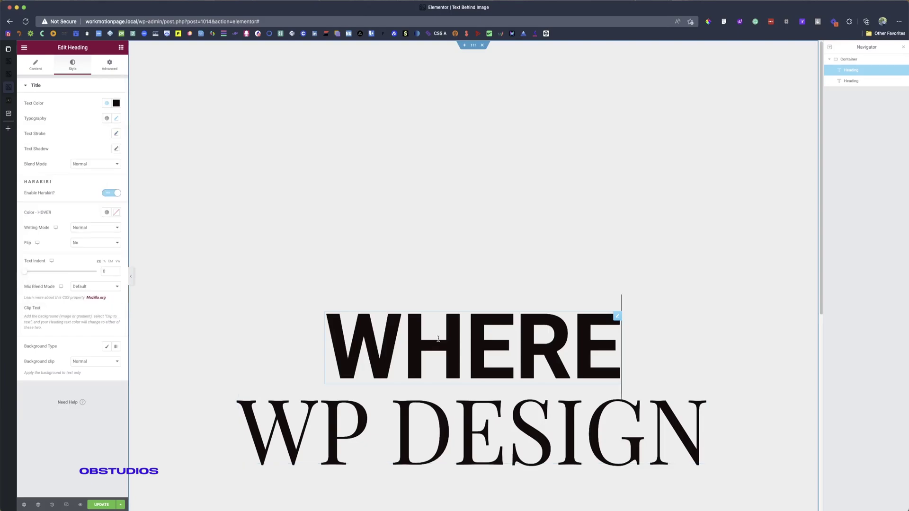
left_click(116, 119)
left_click(110, 153)
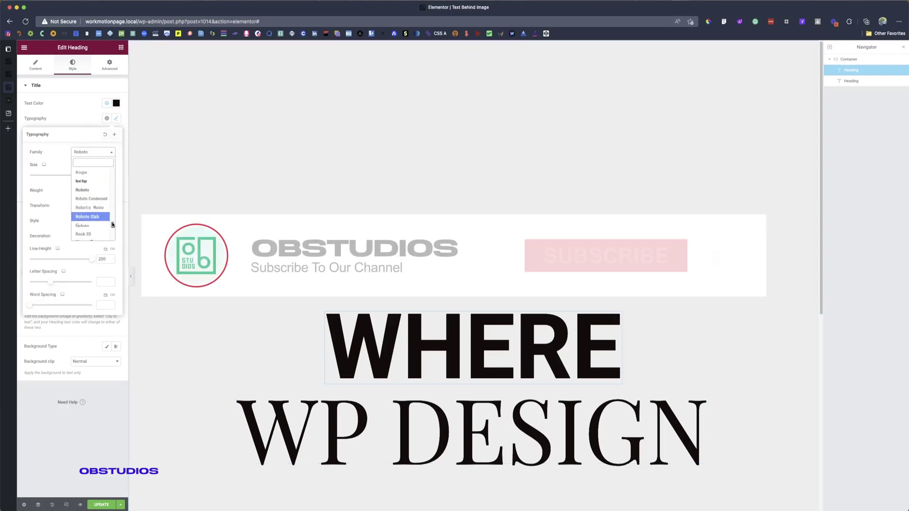
scroll(112, 172, "up", 2)
left_click(85, 188)
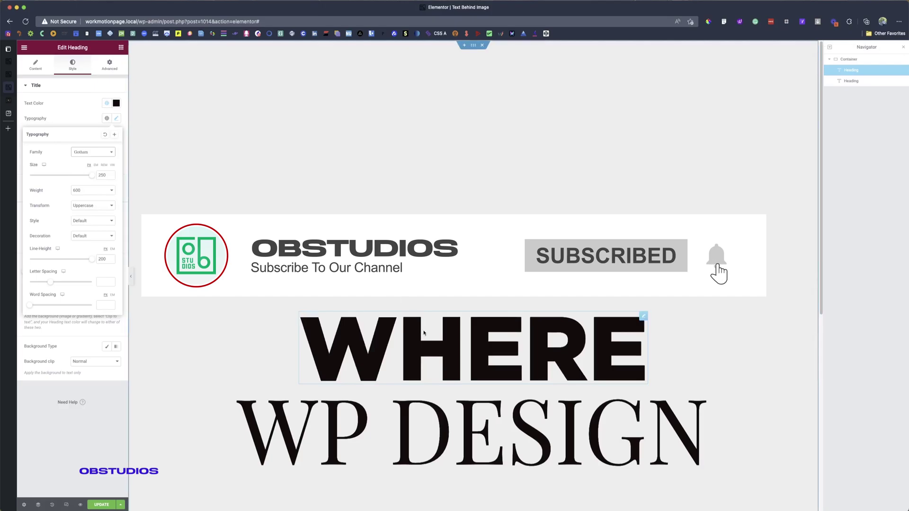
- Duplicate the "Where" heading, place the copy below "wp design" and change its text to "meets"
scroll(412, 317, "down", 4)
right_click(465, 173)
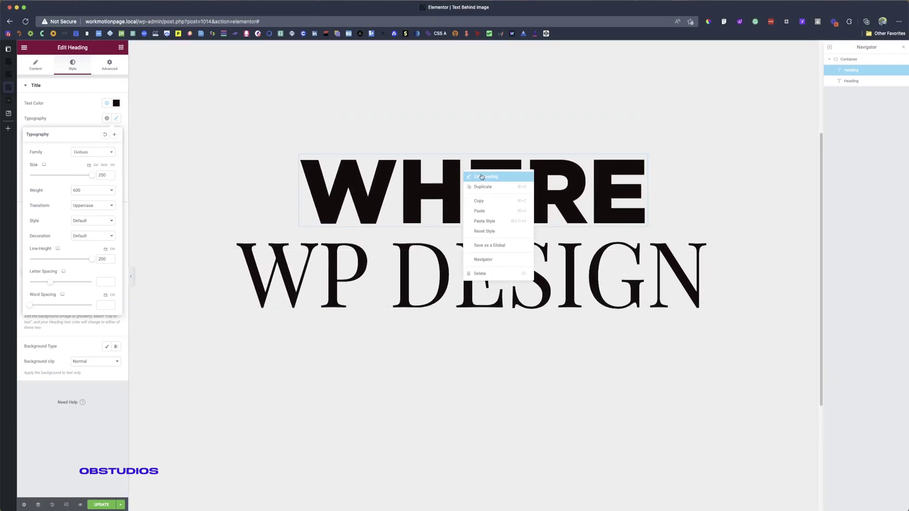
left_click(488, 188)
left_click_drag(641, 199, 438, 344)
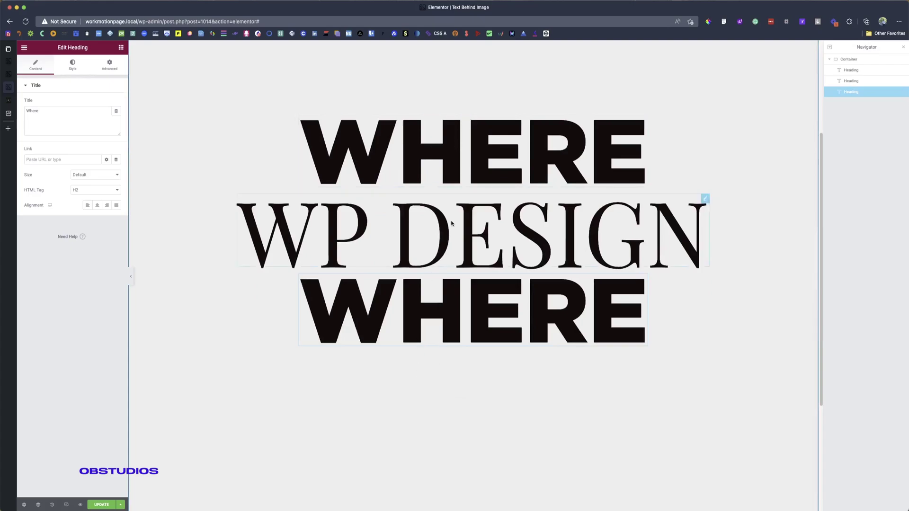
double_click(402, 326)
type("meets")
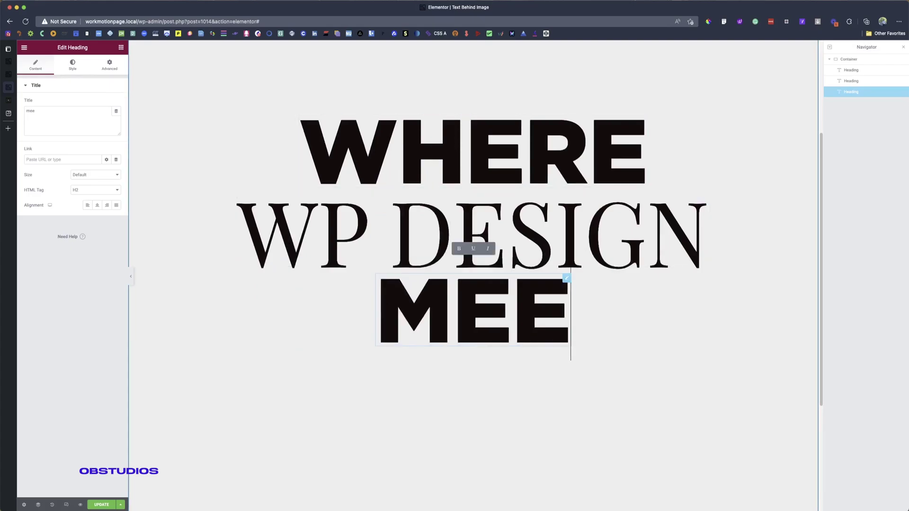
- Duplicate the "meets" heading and change the copy's text to "art"
right_click(444, 305)
left_click(462, 318)
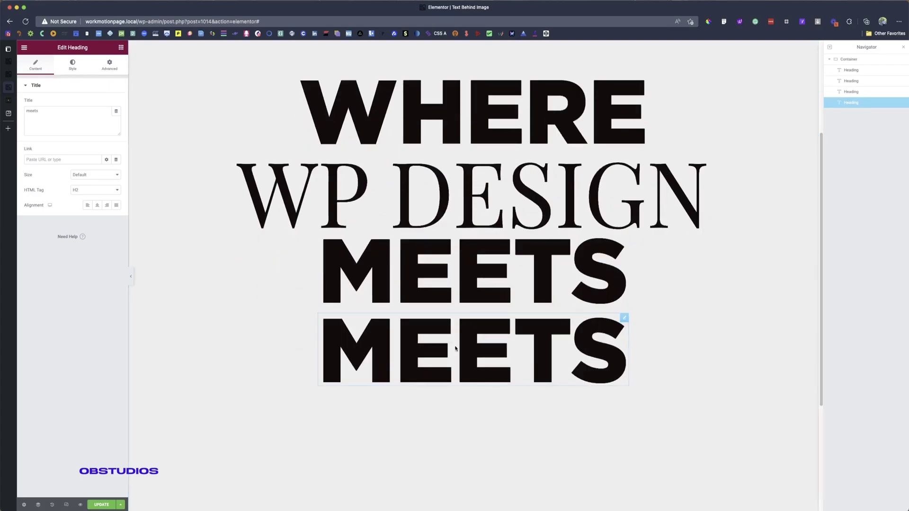
double_click(469, 332)
type("arts")
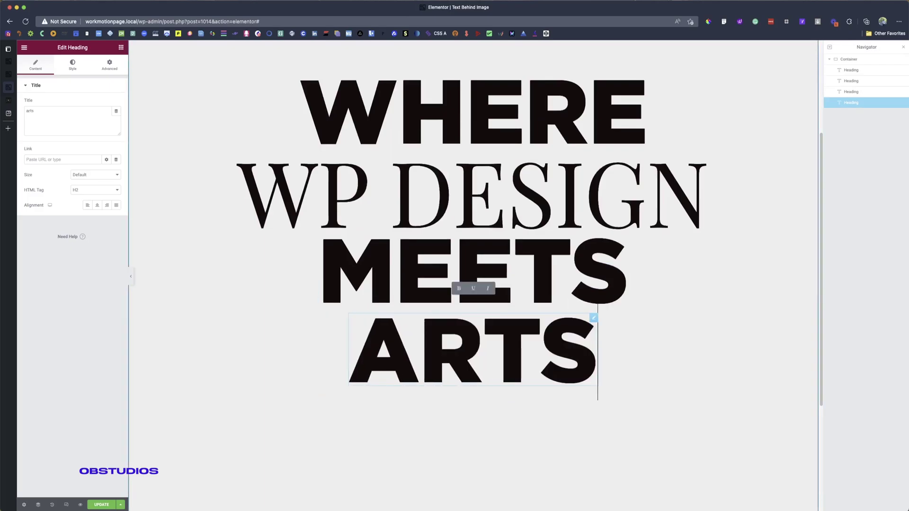
key("BackSpace")
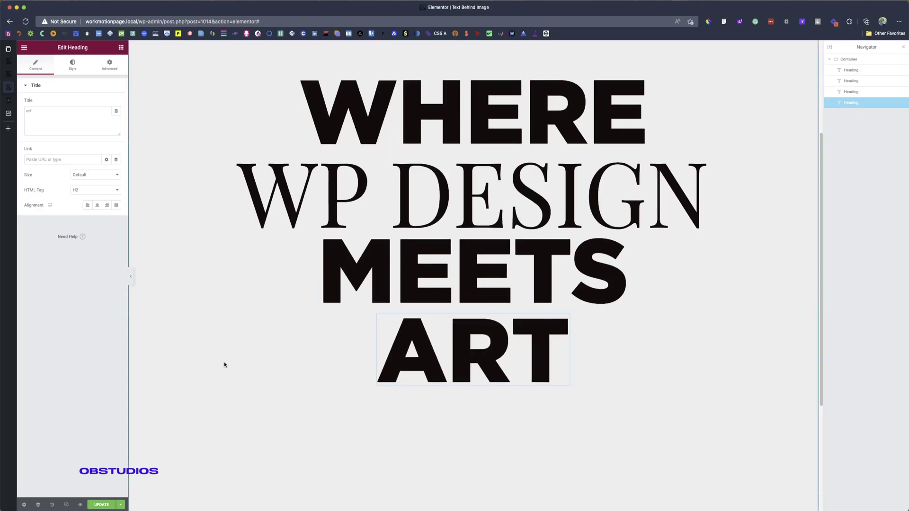
- Add an Image widget above the "Where" heading, using the blue-background portrait from the media library at Full image size
scroll(340, 374, "up", 3)
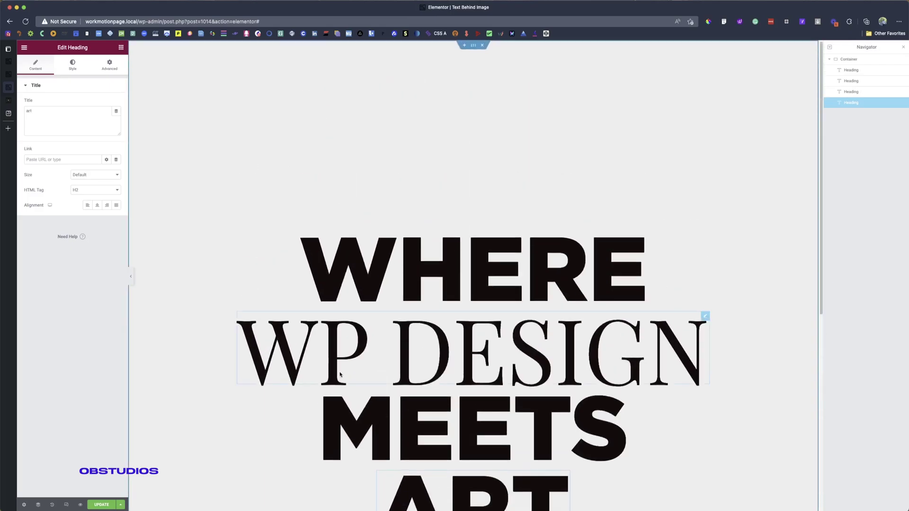
left_click(121, 47)
left_click_drag(45, 176, 403, 239)
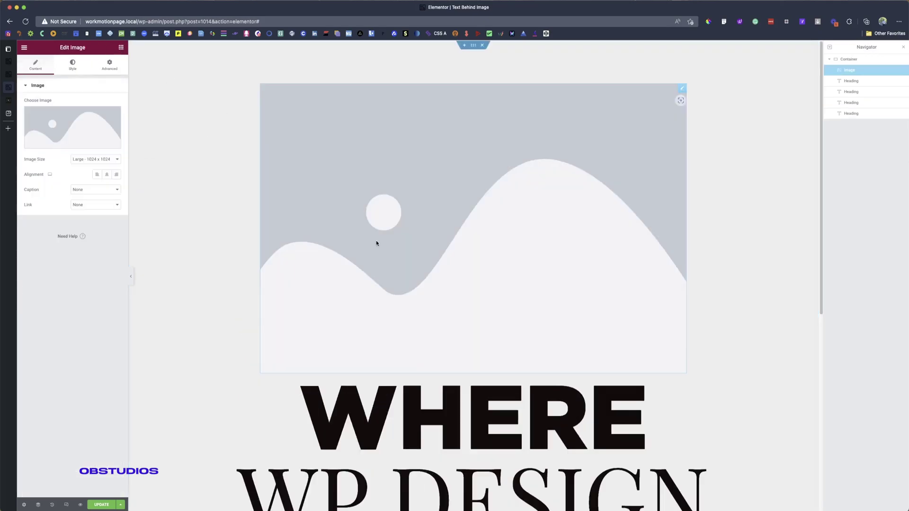
left_click(80, 124)
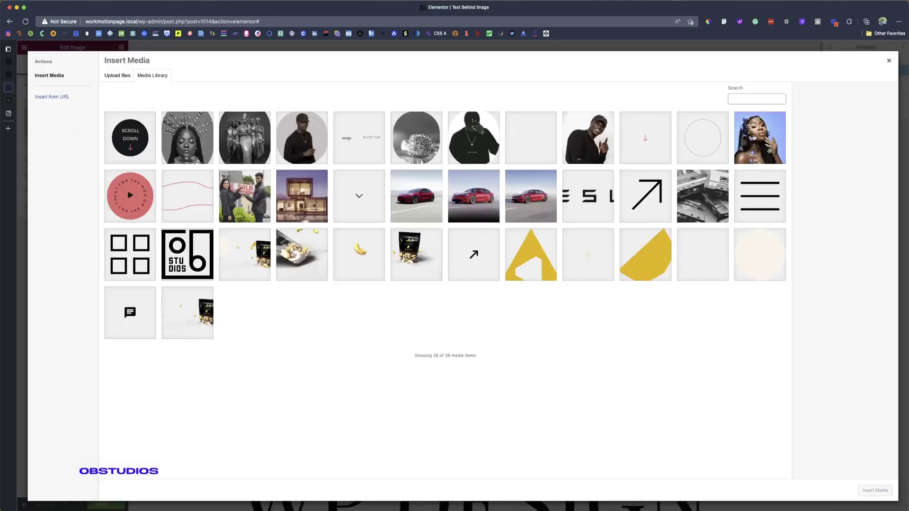
left_click(752, 137)
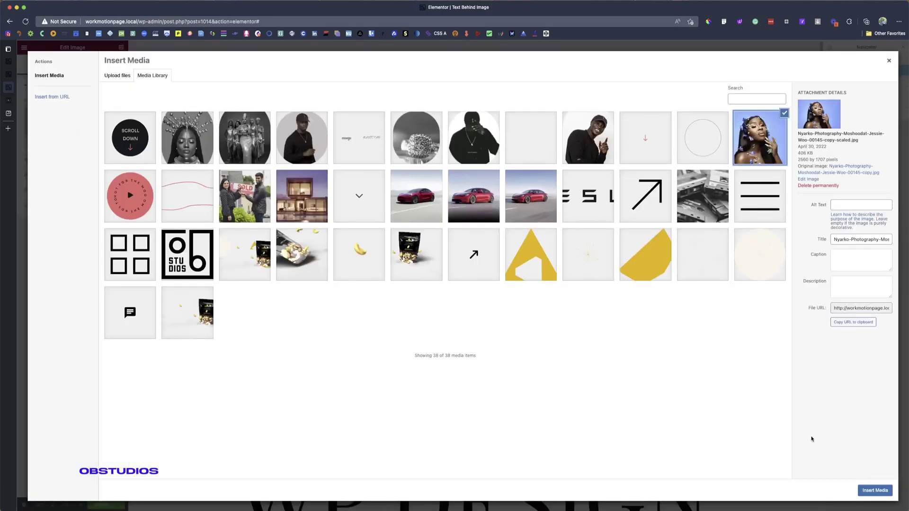
left_click(875, 489)
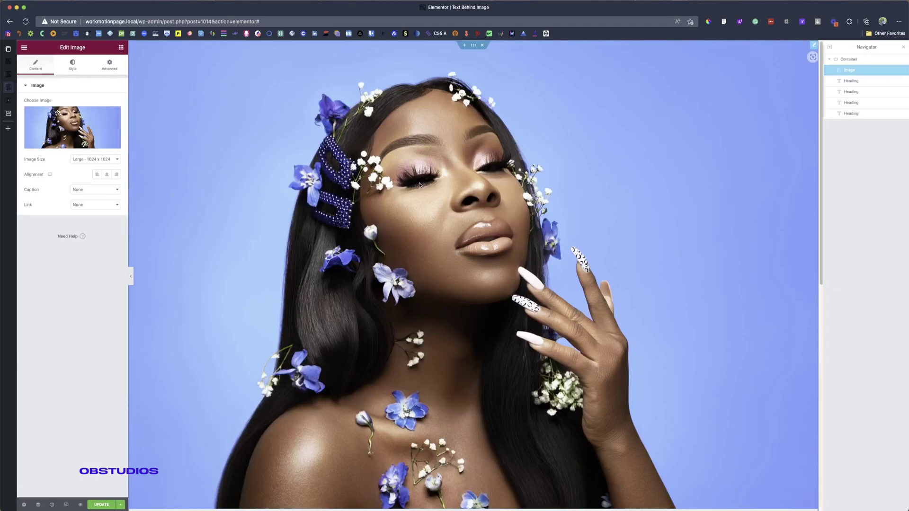
left_click(95, 159)
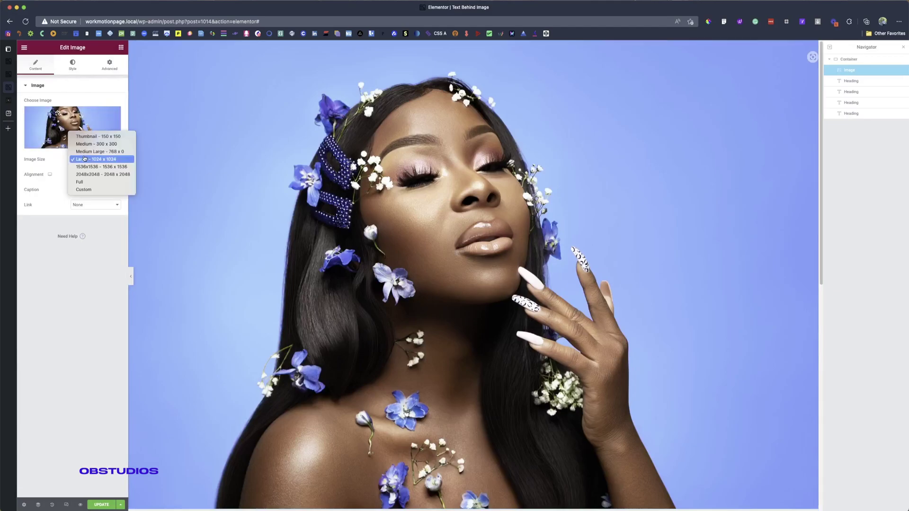
left_click(88, 184)
- Set the image's width to 520 px and height to 650 px, with Object Fit set to Cover
left_click(78, 68)
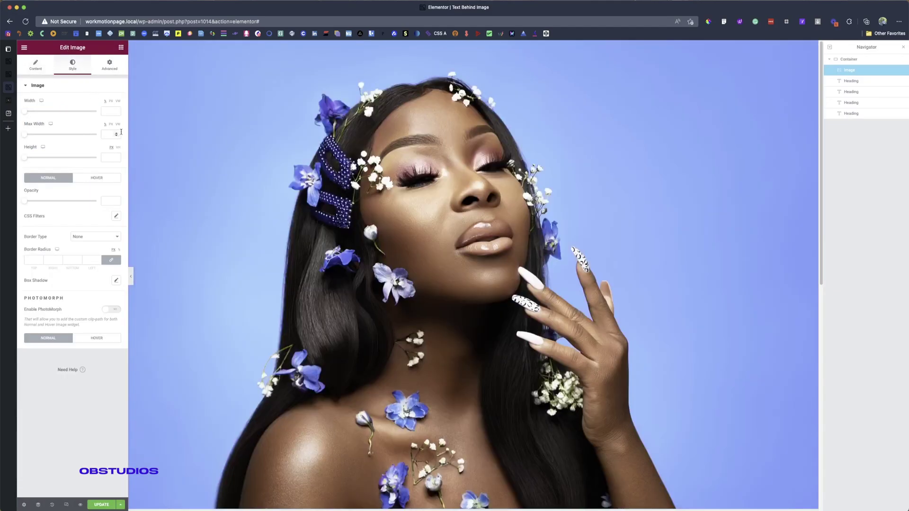
left_click(111, 109)
type("520")
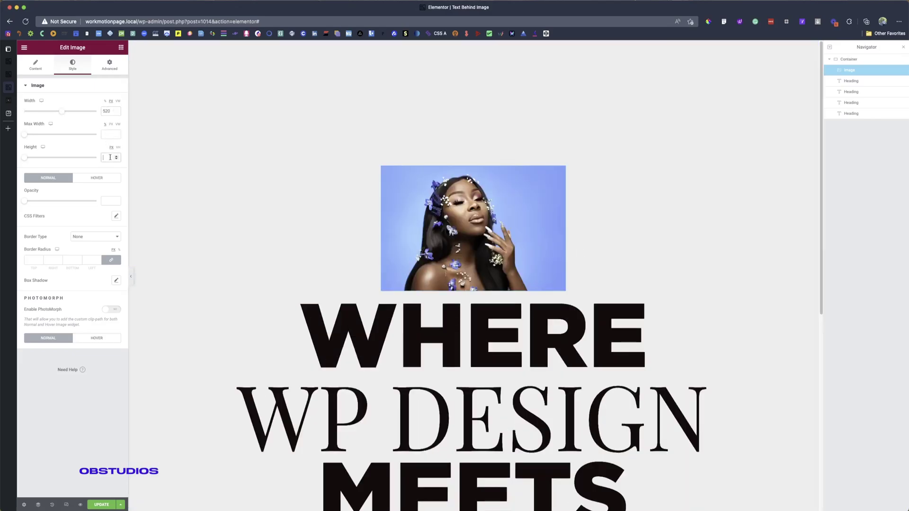
type("650")
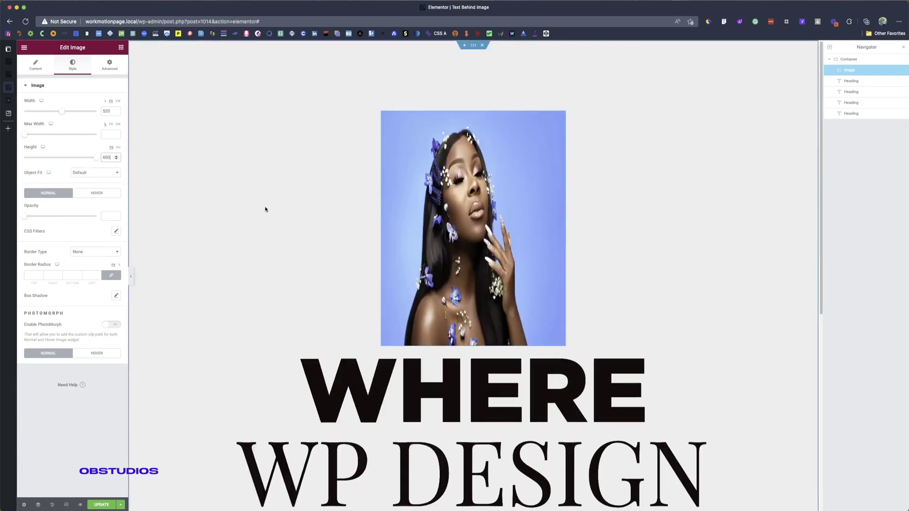
left_click(85, 173)
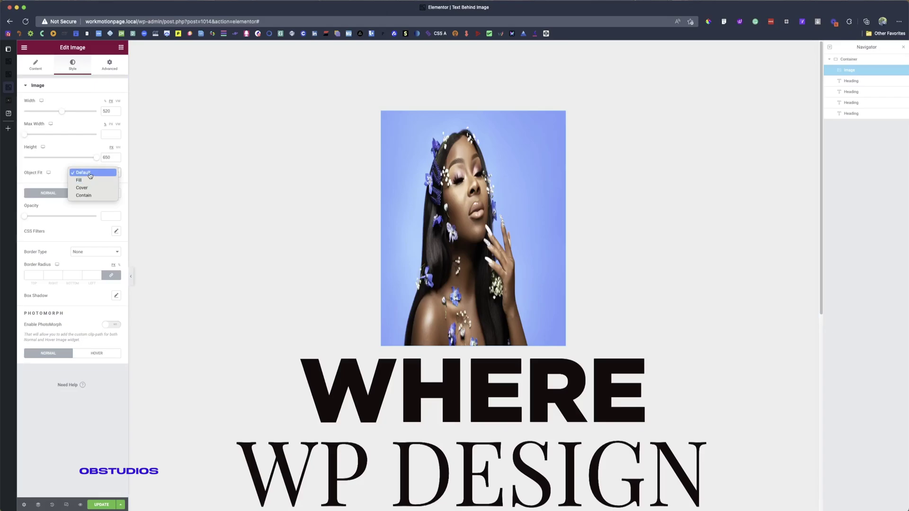
left_click(87, 189)
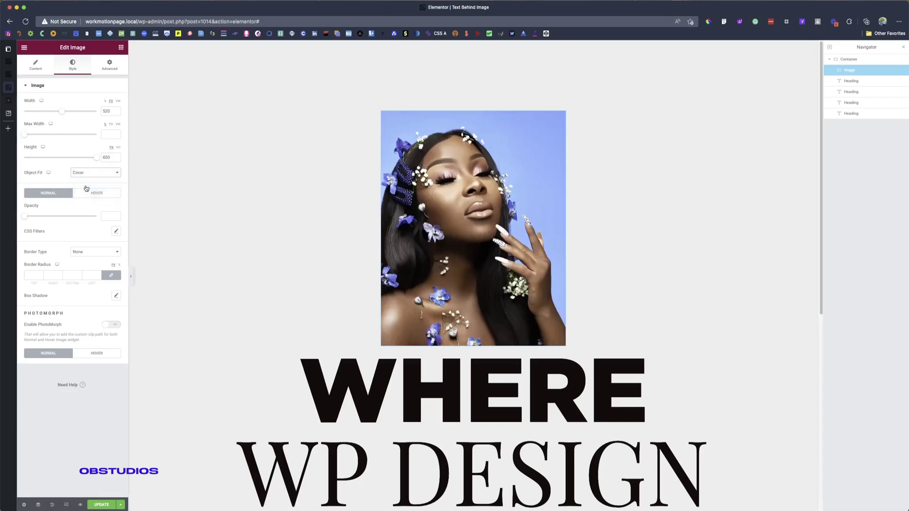
- Give the container a solid near-black background color
scroll(521, 308, "down", 3)
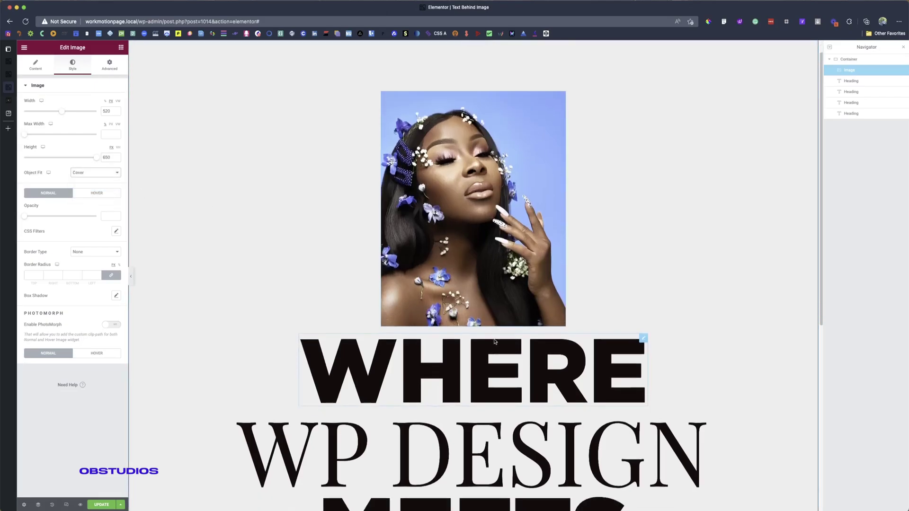
scroll(494, 341, "up", 1)
scroll(327, 292, "up", 2)
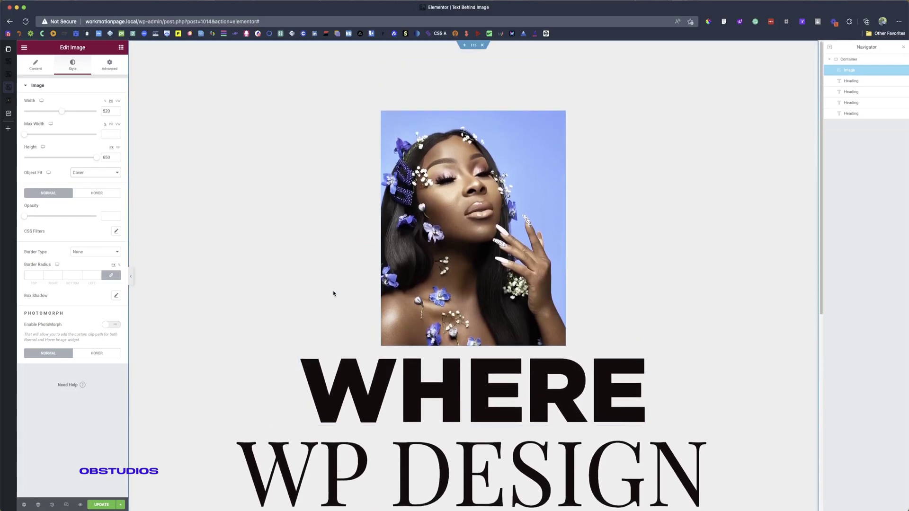
left_click(473, 45)
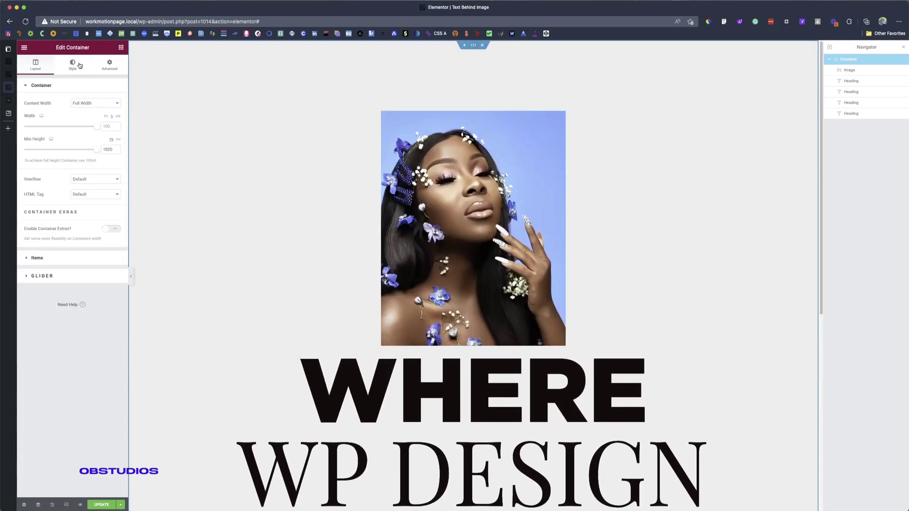
left_click(88, 119)
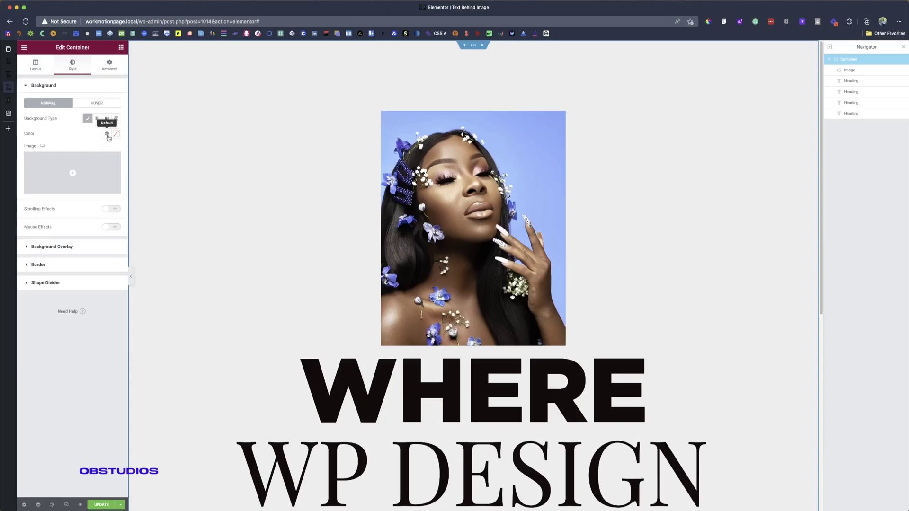
left_click(116, 135)
left_click(42, 215)
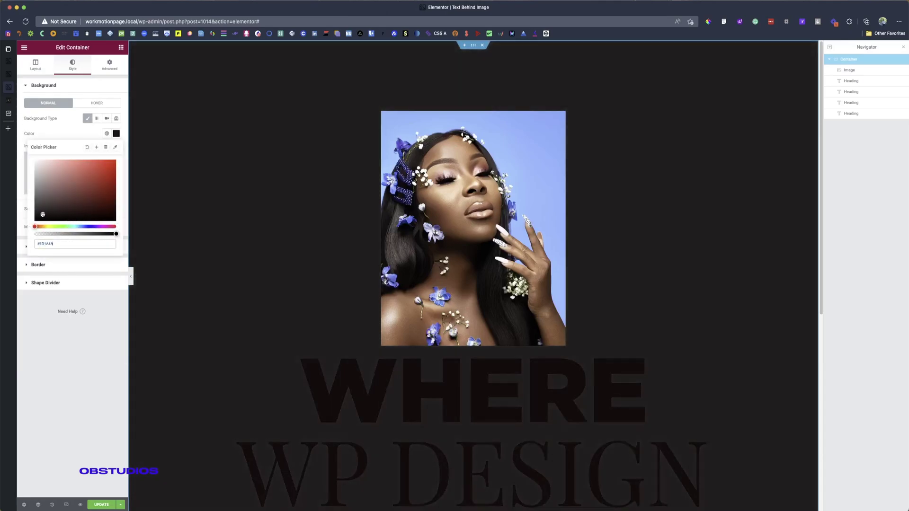
- Set the "Where" heading's text color to the global White color
left_click(400, 372)
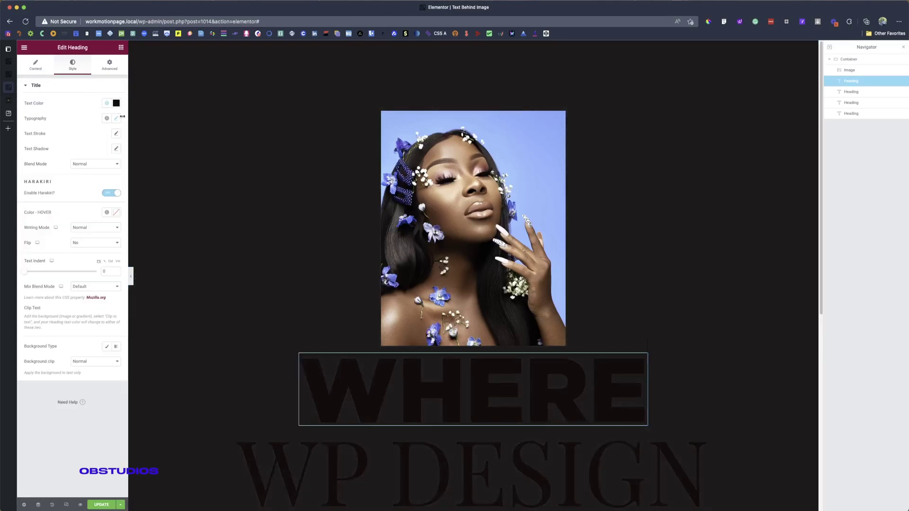
left_click(116, 103)
left_click(107, 102)
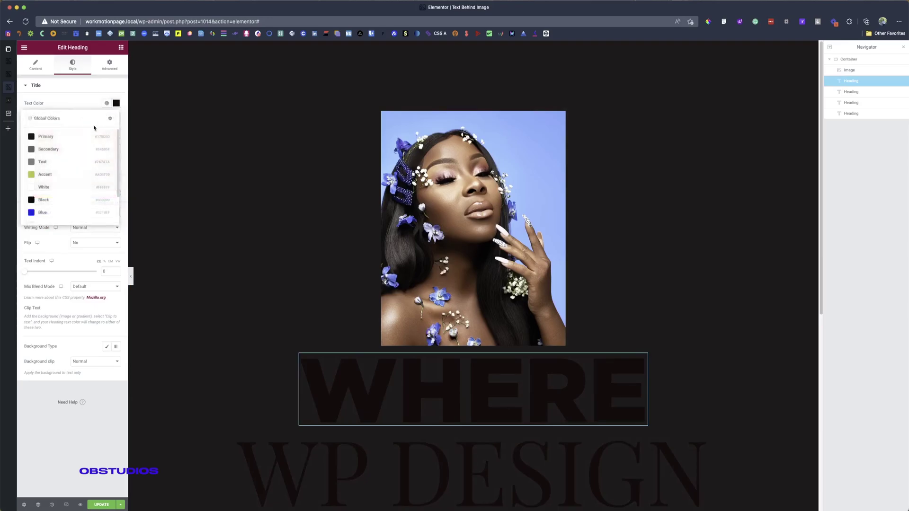
left_click(55, 187)
- Copy the "Where" heading's style and paste it onto the "Meets" and "Art" headings
right_click(401, 391)
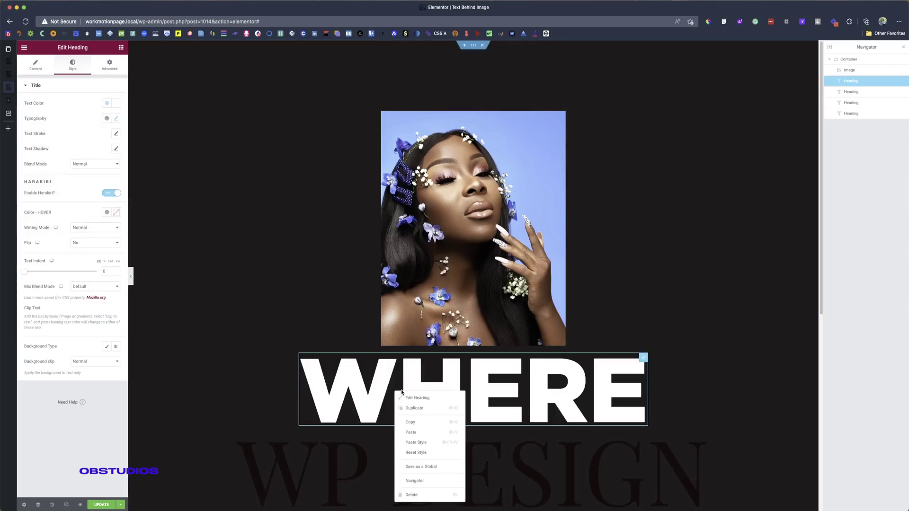
left_click(410, 422)
scroll(432, 191, "down", 6)
right_click(429, 210)
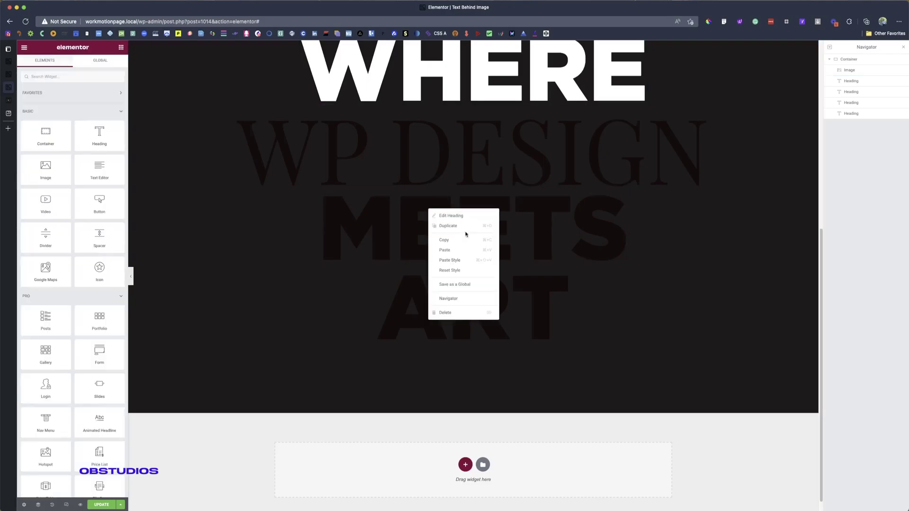
left_click(466, 260)
right_click(450, 305)
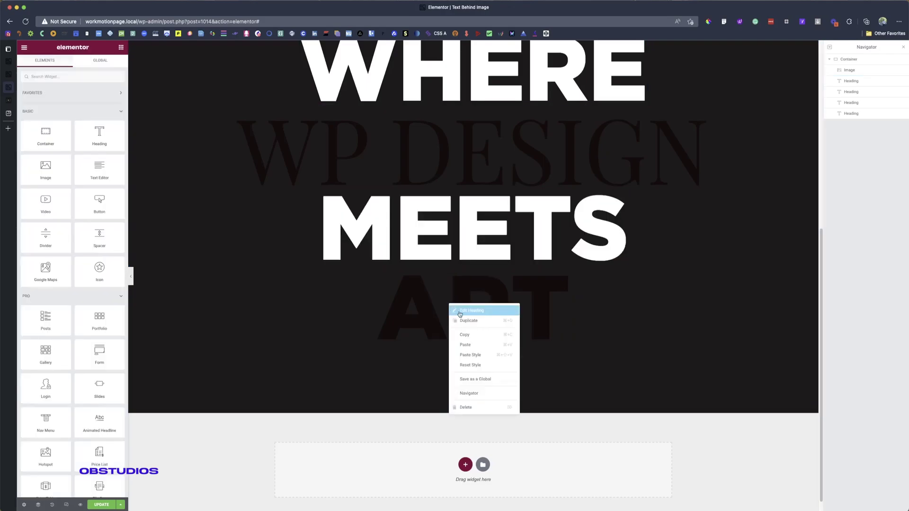
left_click(470, 354)
- Set the "WP Design" heading's text color to the global White color
left_click(417, 152)
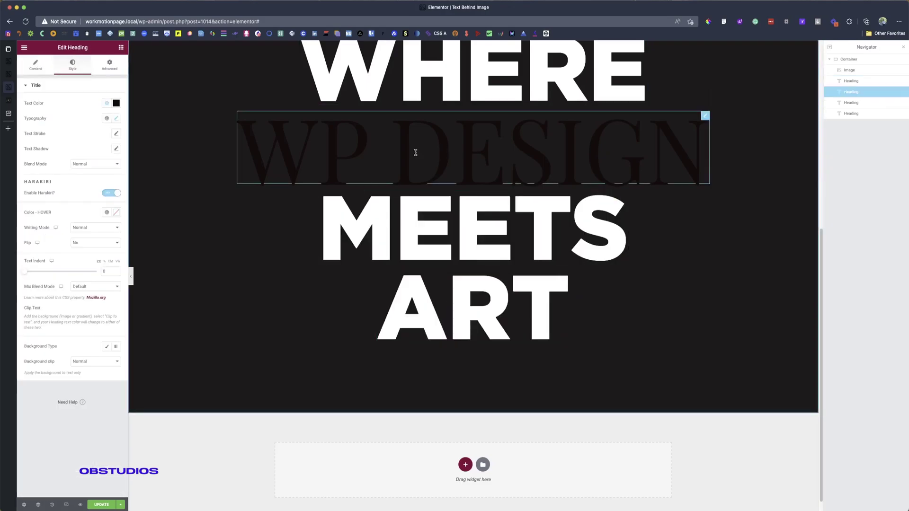
left_click(107, 103)
left_click(57, 185)
scroll(240, 223, "up", 6)
scroll(240, 222, "up", 2)
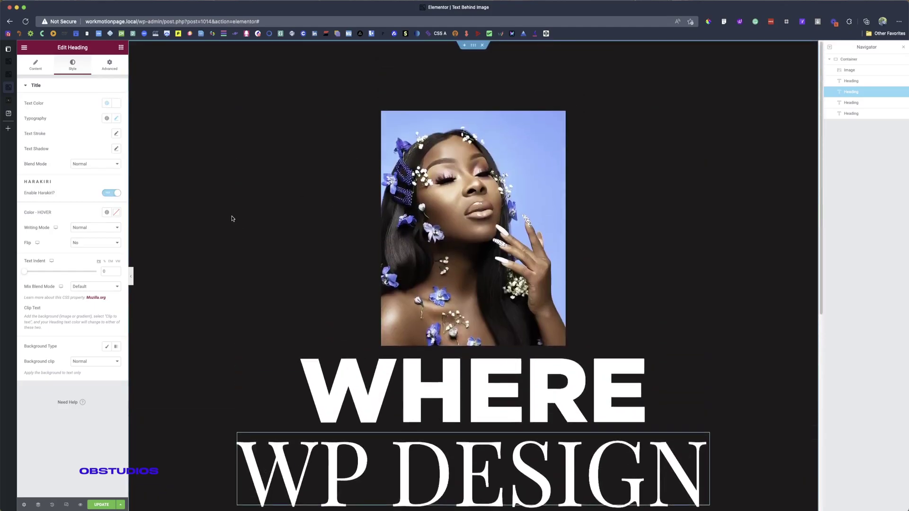
- Set the container's Elements Gap to 40 px
left_click(861, 60)
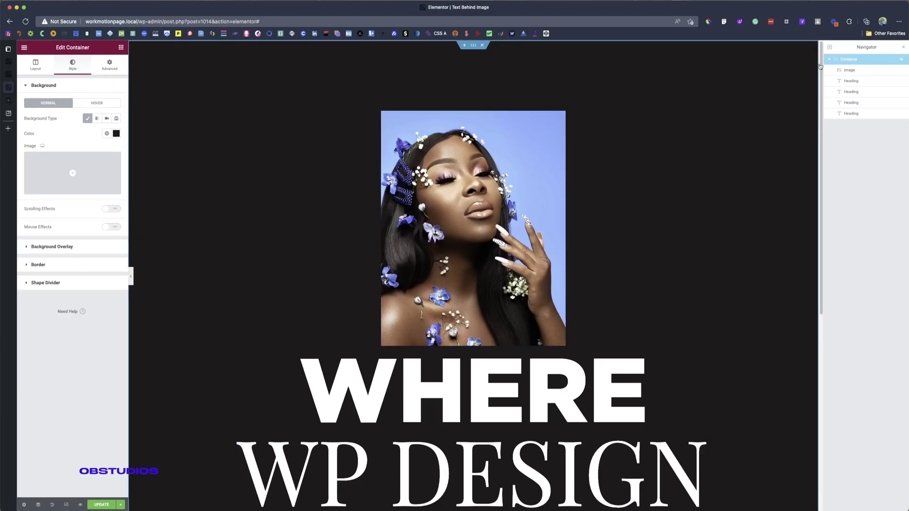
left_click(33, 69)
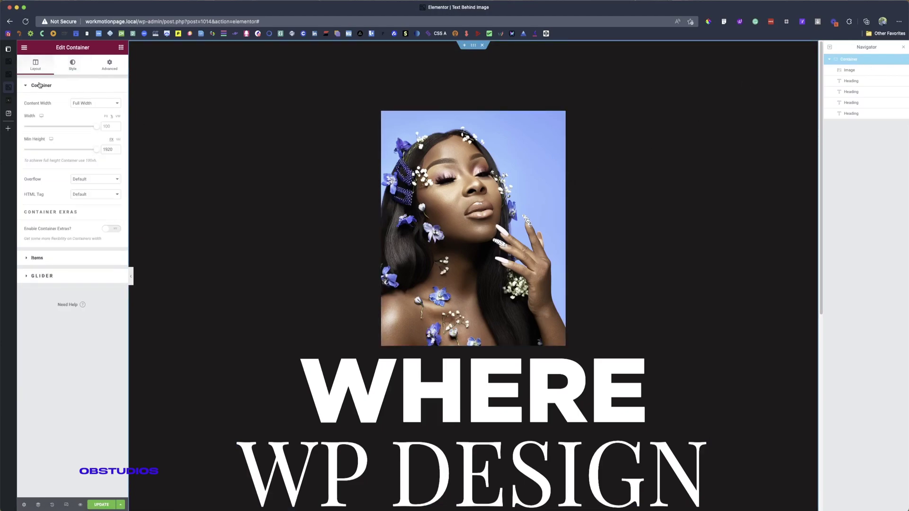
left_click(46, 261)
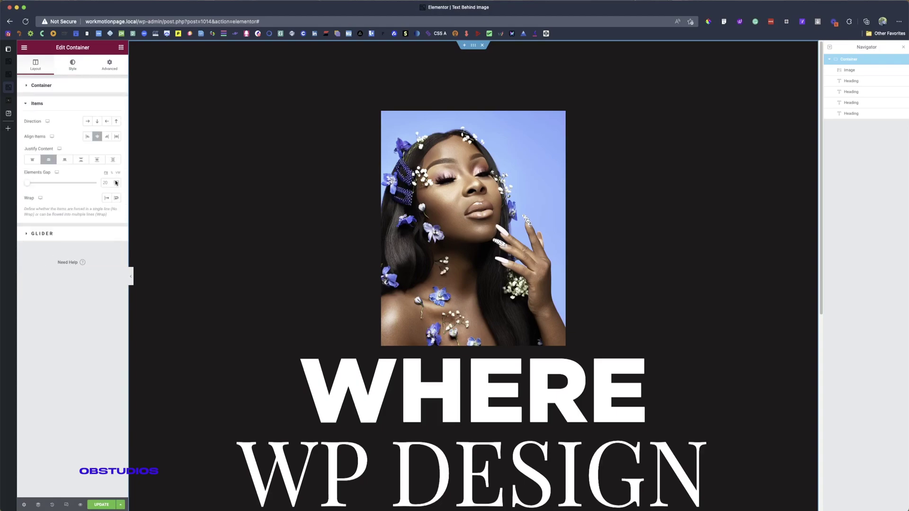
type("40")
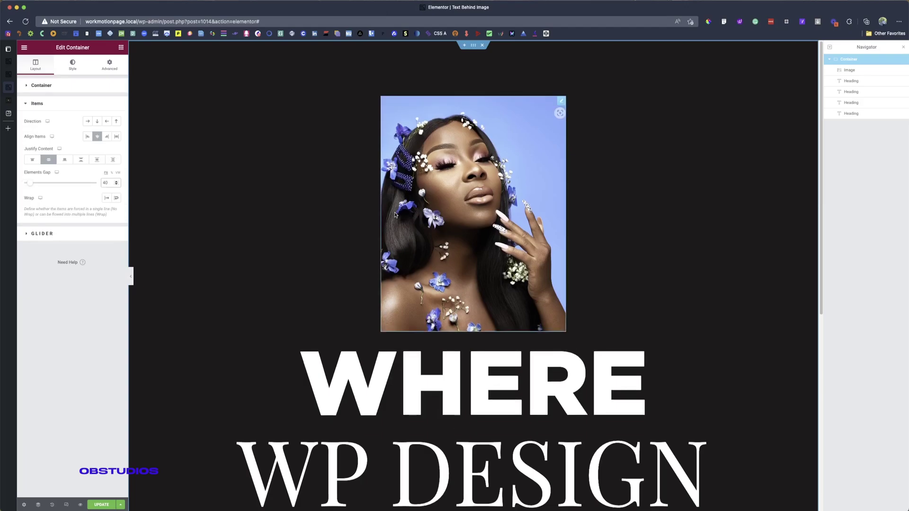
scroll(396, 244, "down", 5)
scroll(400, 255, "down", 2)
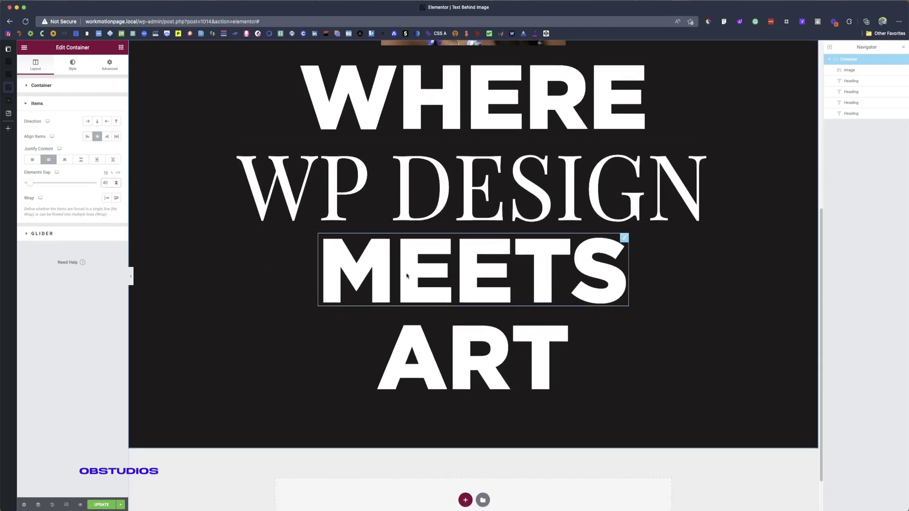
scroll(337, 291, "up", 6)
scroll(336, 290, "up", 1)
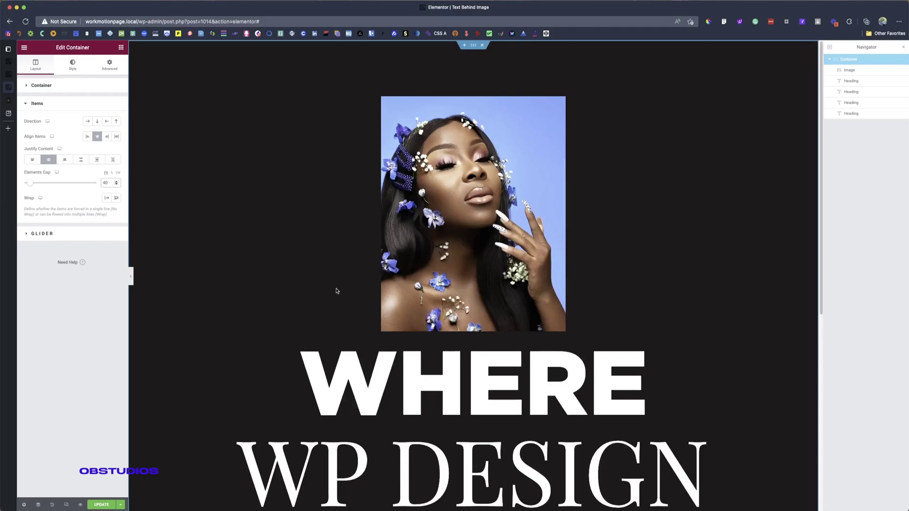
- Apply CSS filters to the portrait image: saturation 0, contrast 120 and slightly reduced brightness
left_click(459, 183)
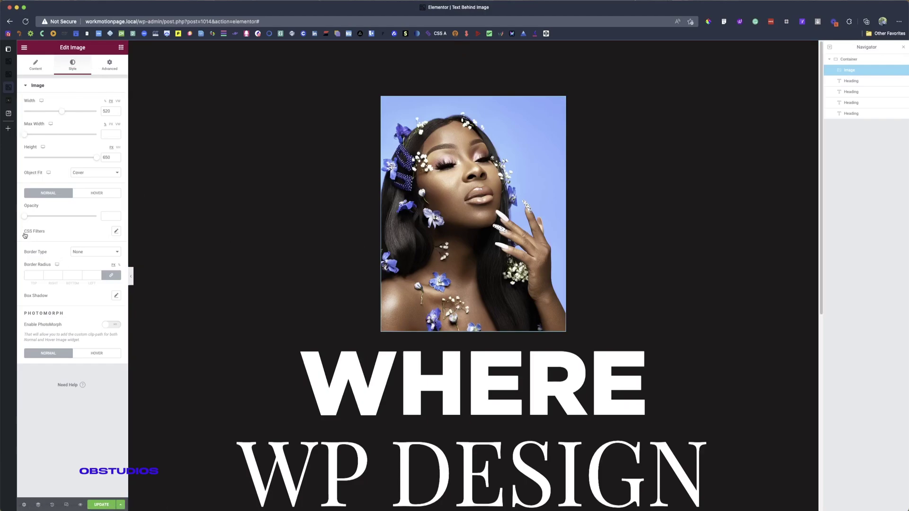
left_click(117, 232)
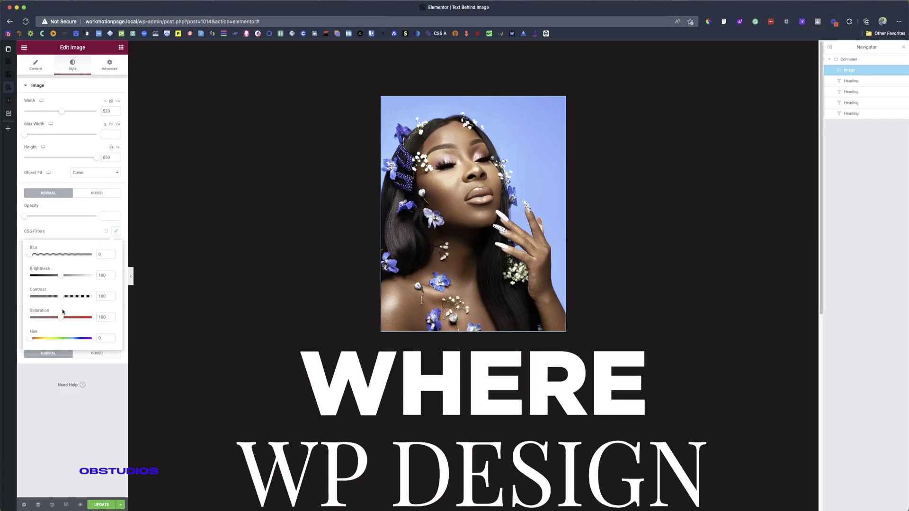
left_click_drag(61, 319, 4, 315)
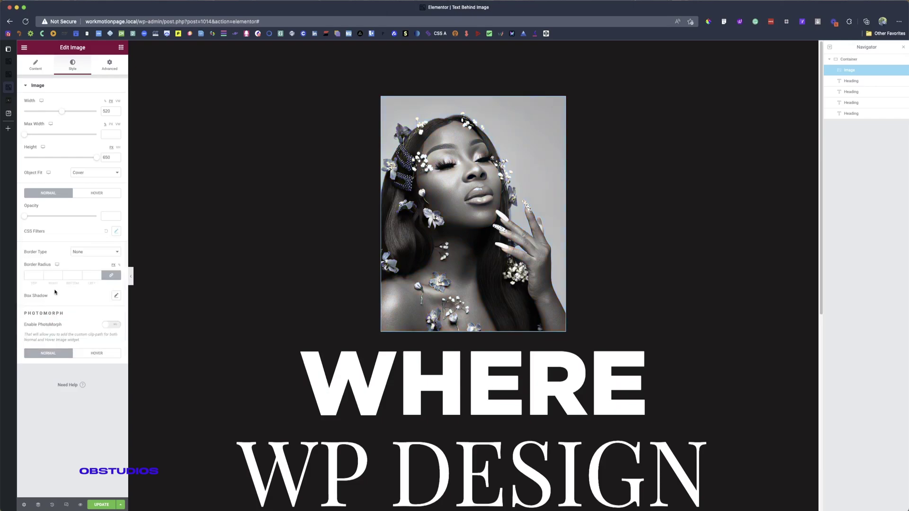
left_click(112, 232)
left_click_drag(64, 298, 70, 297)
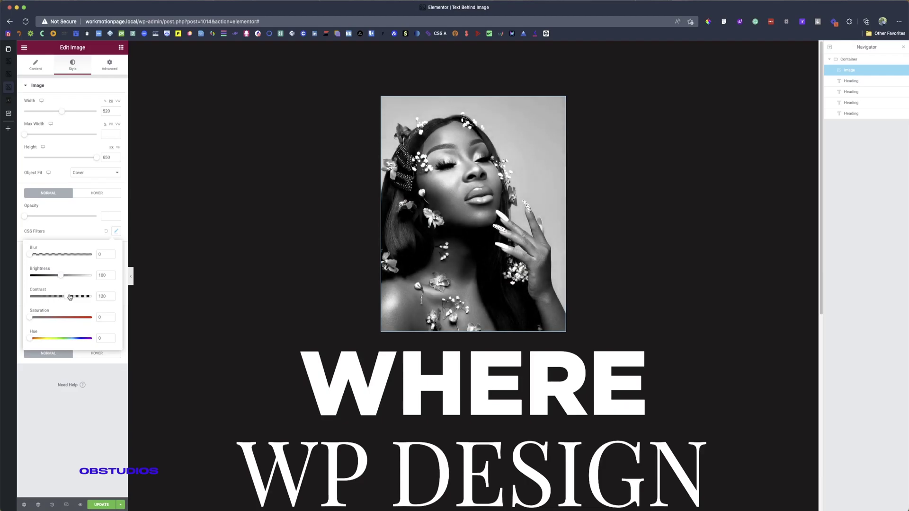
left_click_drag(62, 278, 58, 279)
left_click(321, 263)
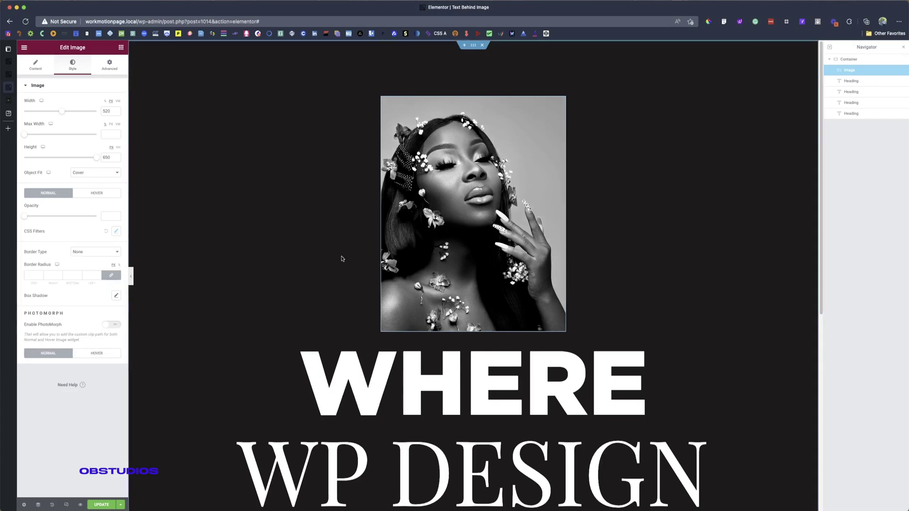
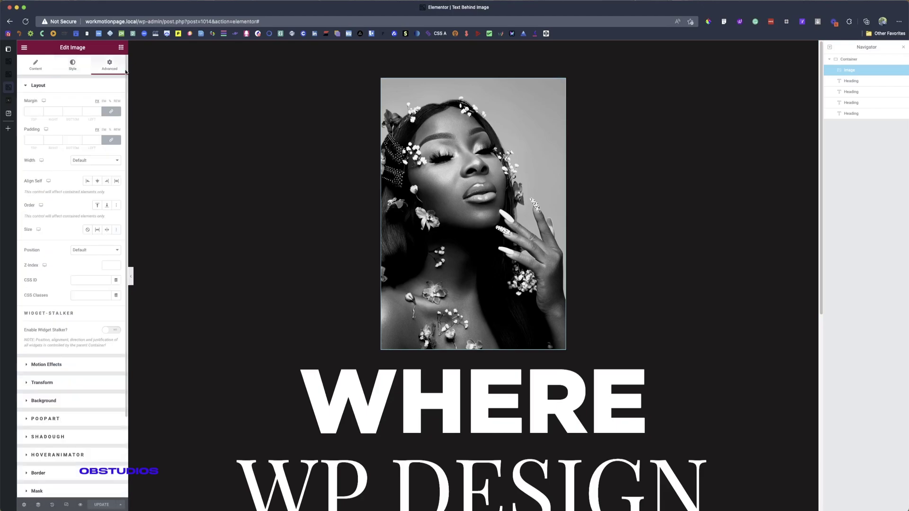
- Assign the CSS class img1 to the portrait image and the class where to the "Where" heading
left_click(82, 296)
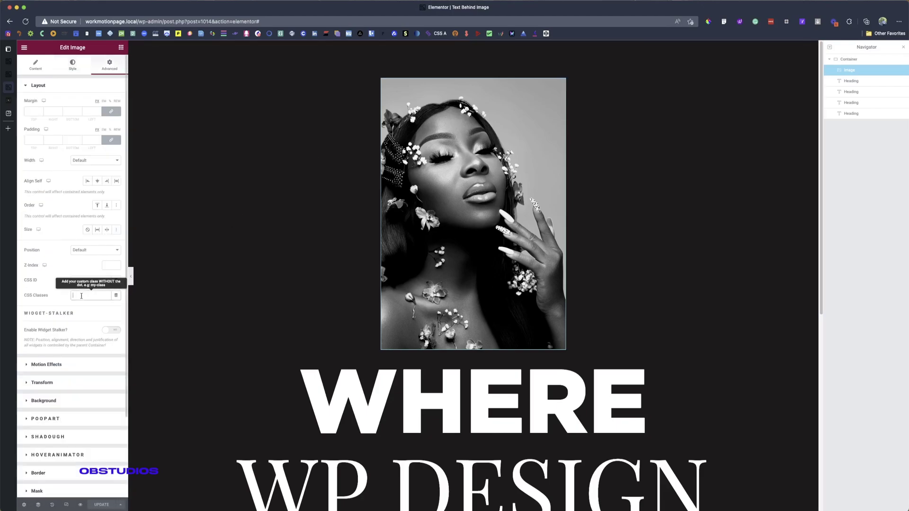
type("img1")
left_click(322, 407)
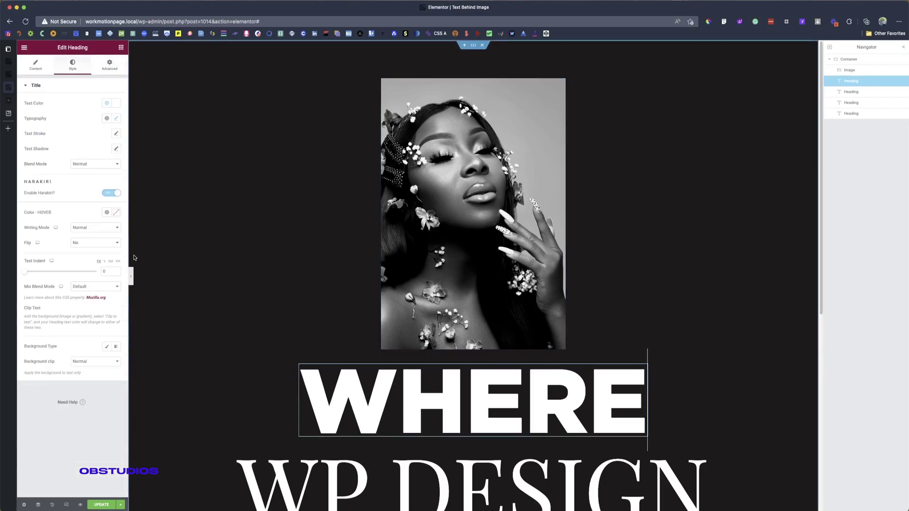
left_click(111, 67)
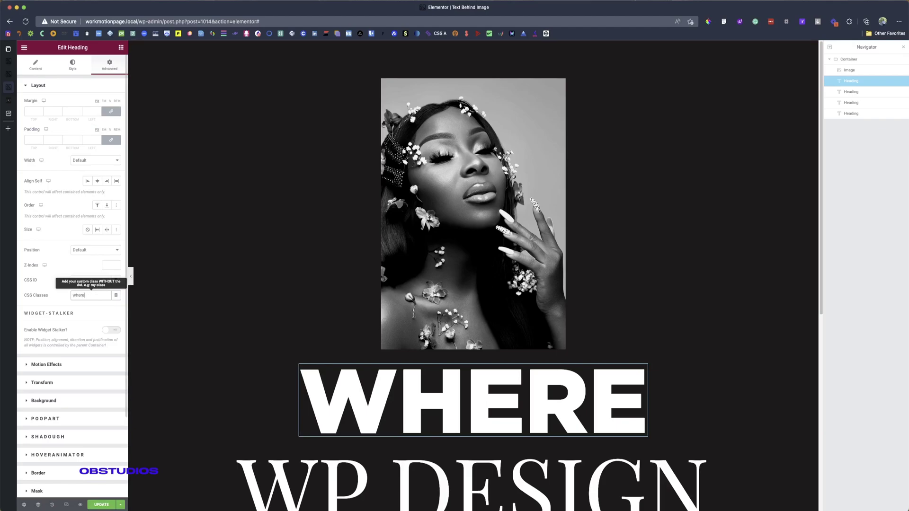
- Assign the CSS class wpd1 to the "WP Design" heading and meet1 to the "Meets" heading
left_click(851, 91)
left_click(91, 297)
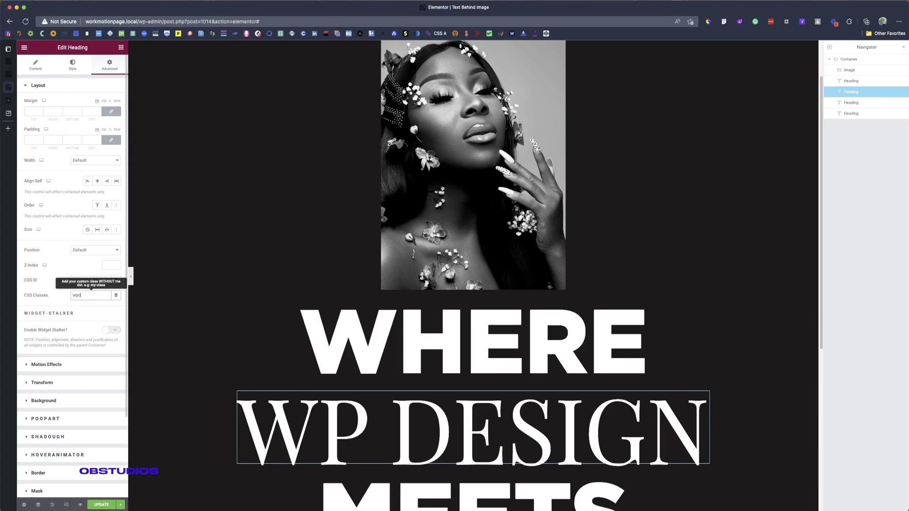
scroll(303, 358, "down", 5)
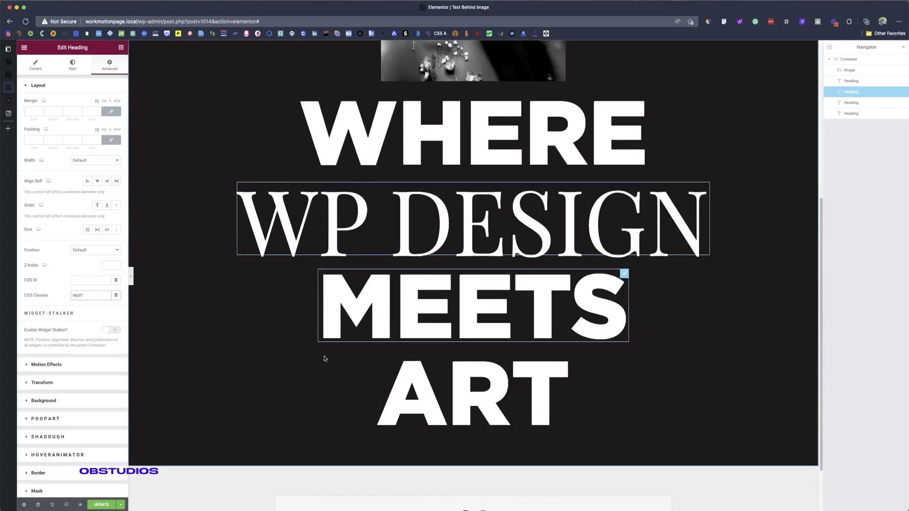
left_click(381, 285)
left_click(109, 65)
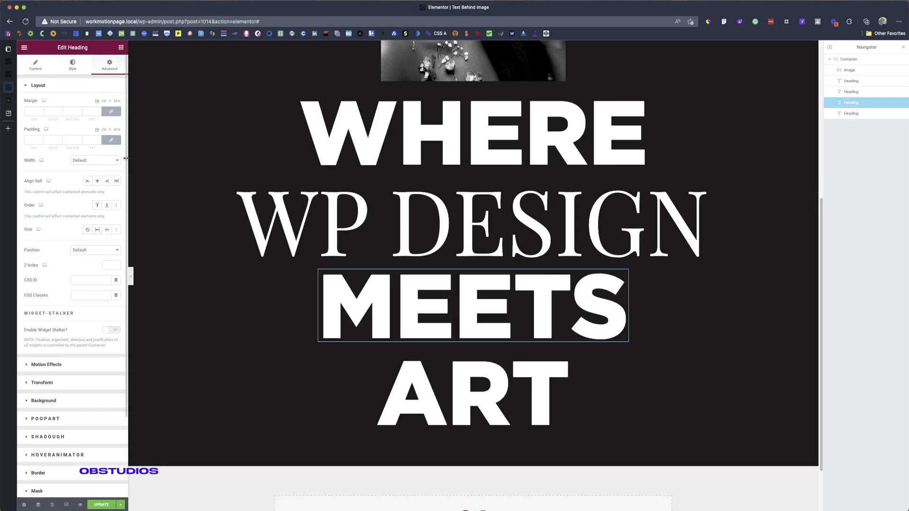
left_click(86, 296)
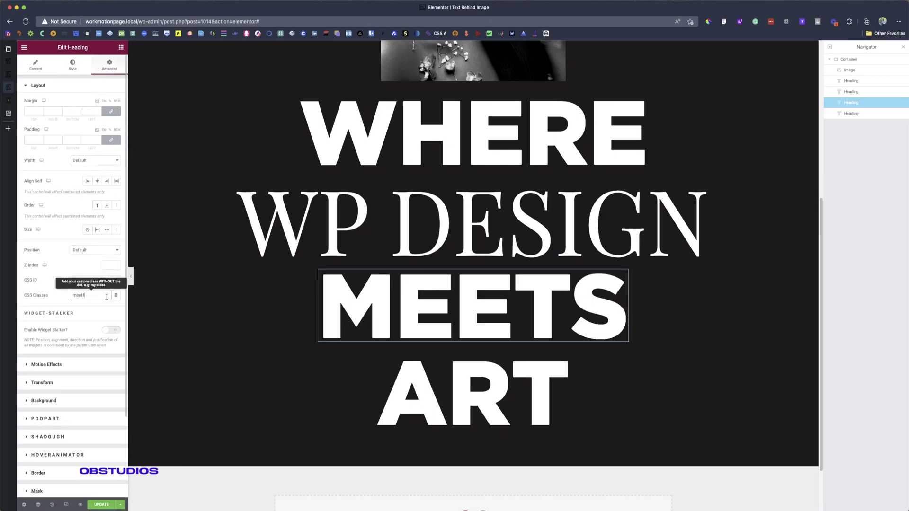
- Assign the CSS class art1 to the "Art" heading and save the page
left_click(474, 393)
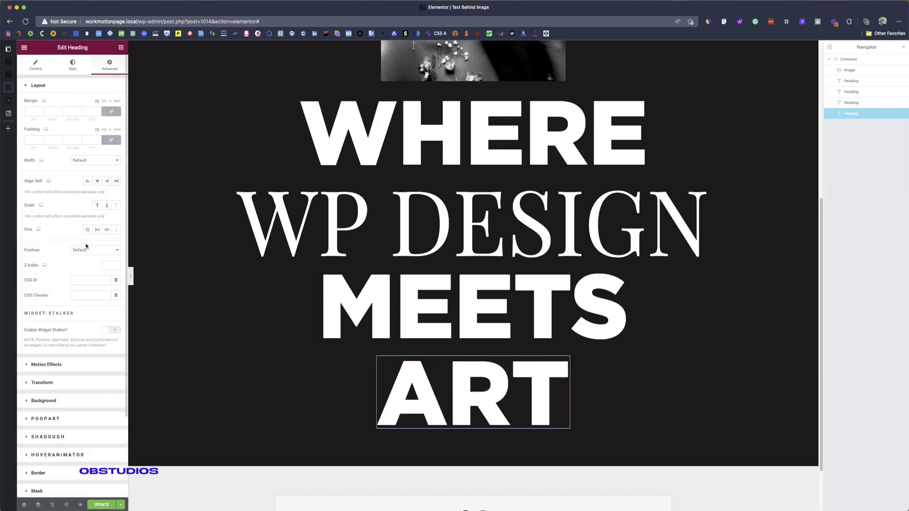
left_click(86, 296)
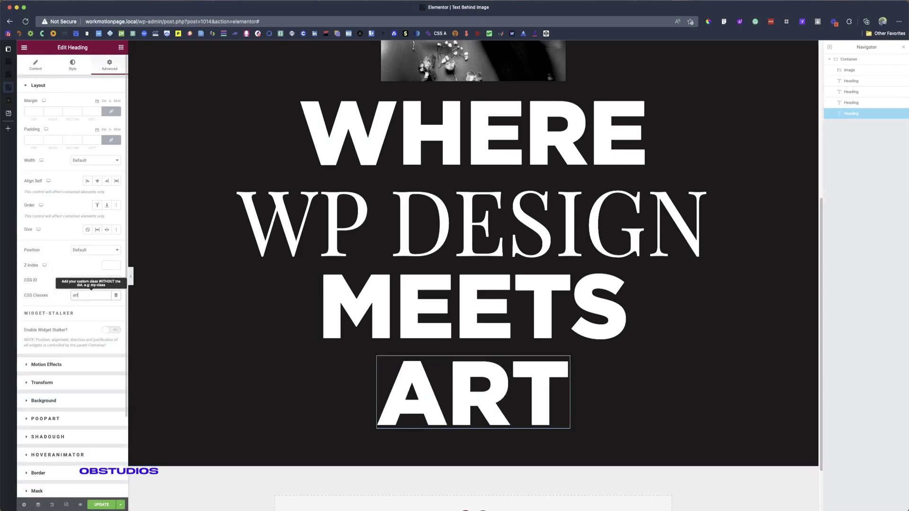
left_click(160, 495)
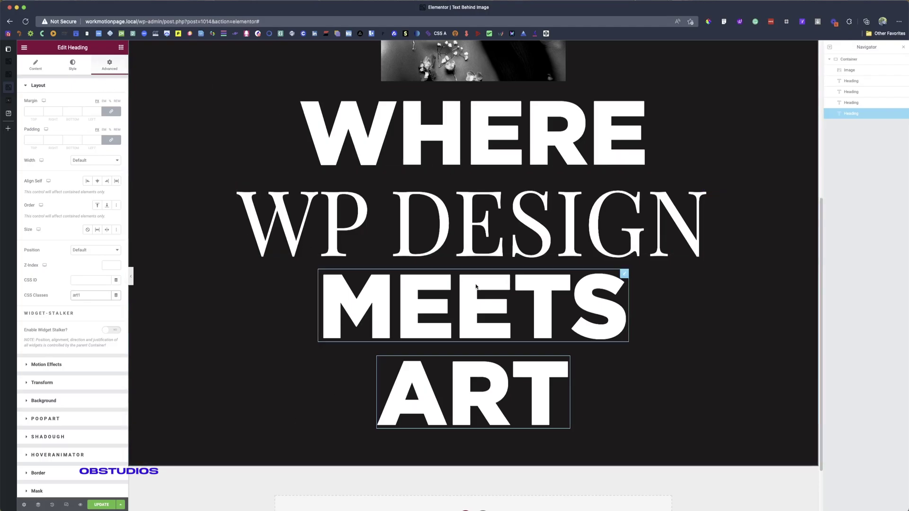
scroll(474, 287, "up", 3)
scroll(471, 349, "down", 7)
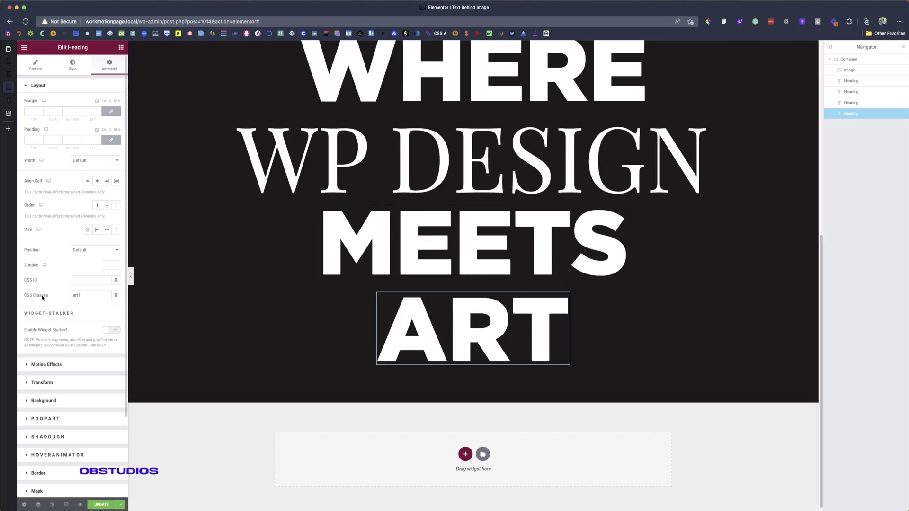
key("super+s")
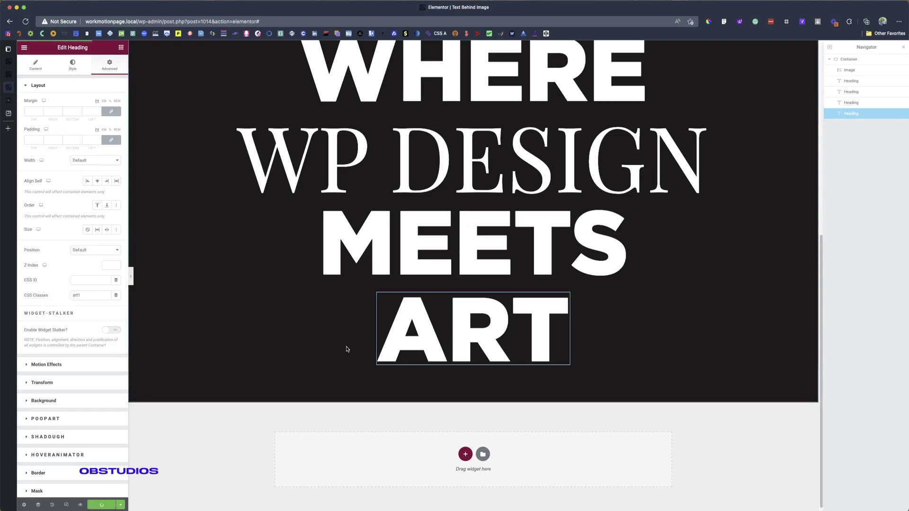
scroll(327, 370, "up", 6)
scroll(326, 369, "up", 1)
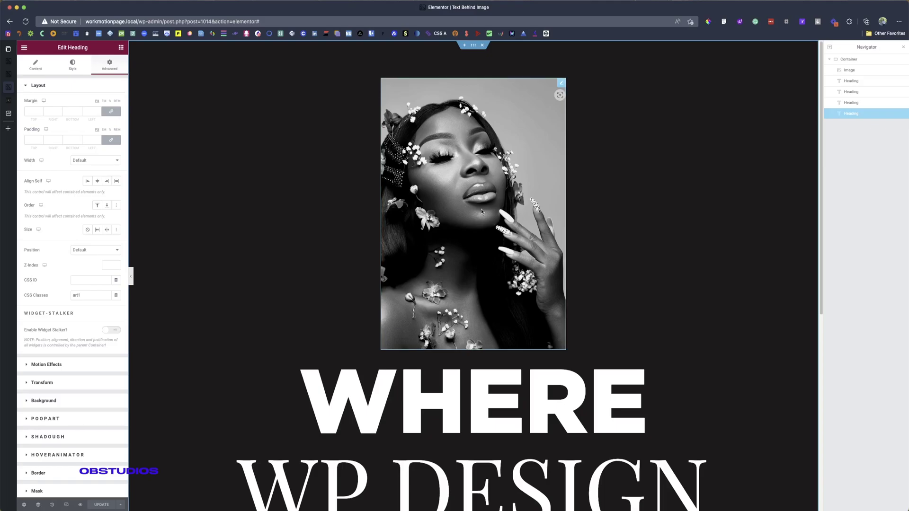
scroll(455, 278, "down", 7)
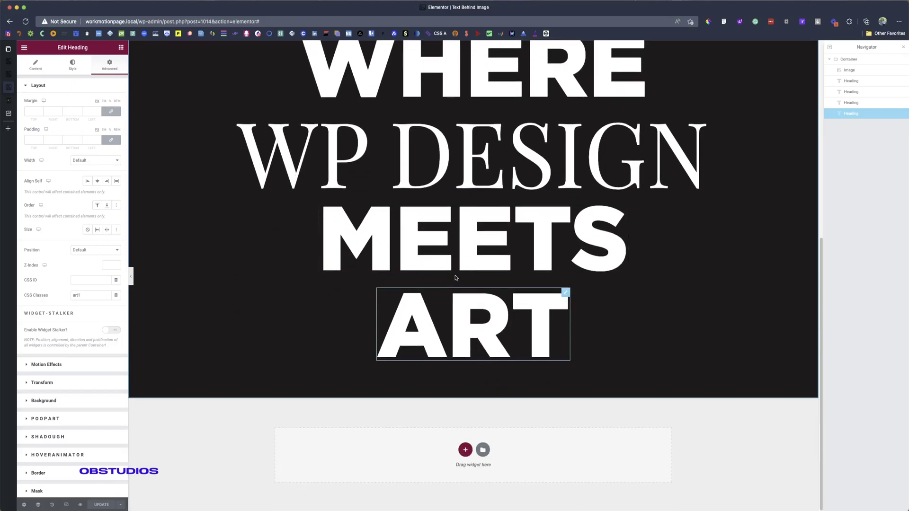
scroll(429, 309, "up", 7)
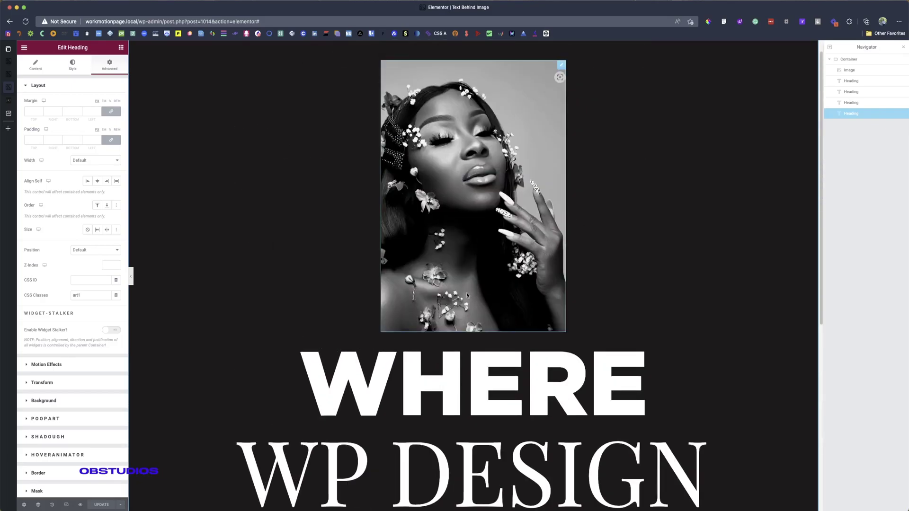
scroll(519, 327, "down", 4)
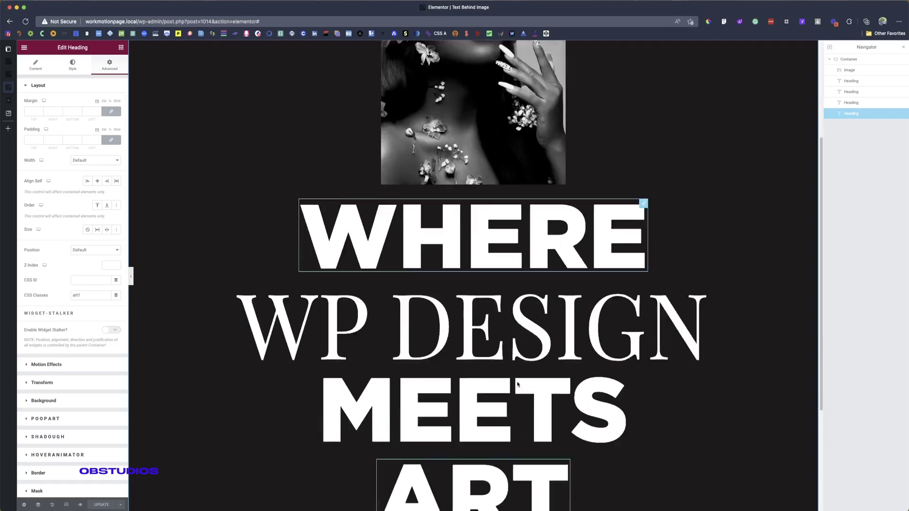
scroll(518, 384, "up", 4)
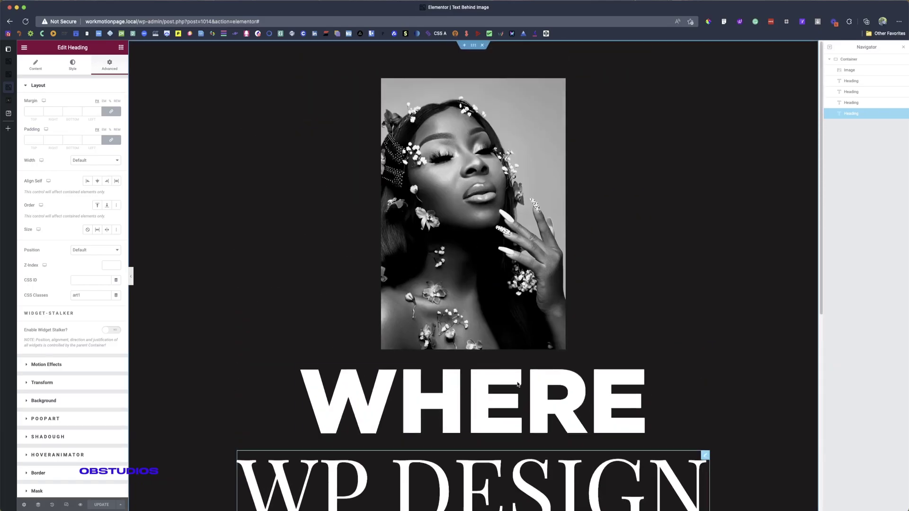
scroll(667, 272, "down", 7)
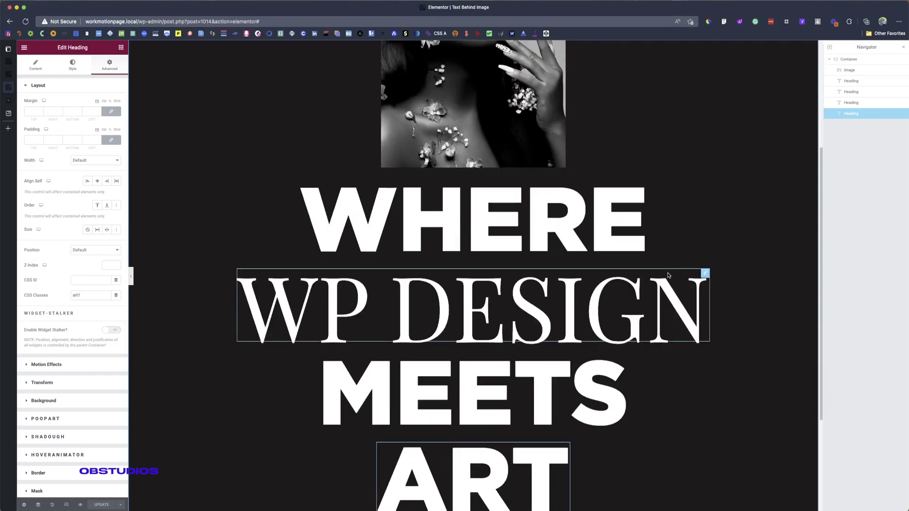
- Add a single-column container below the headings section and set its minimum height to 1080 px
scroll(668, 277, "up", 7)
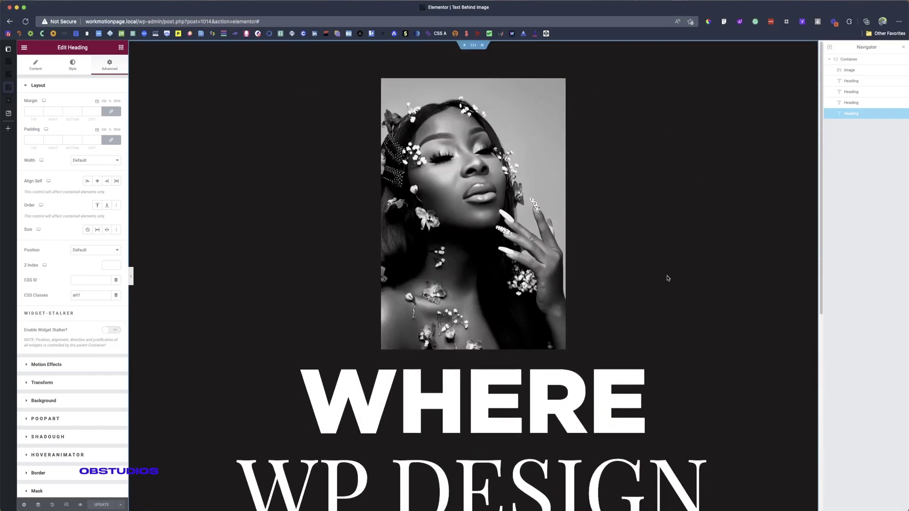
scroll(526, 304, "down", 6)
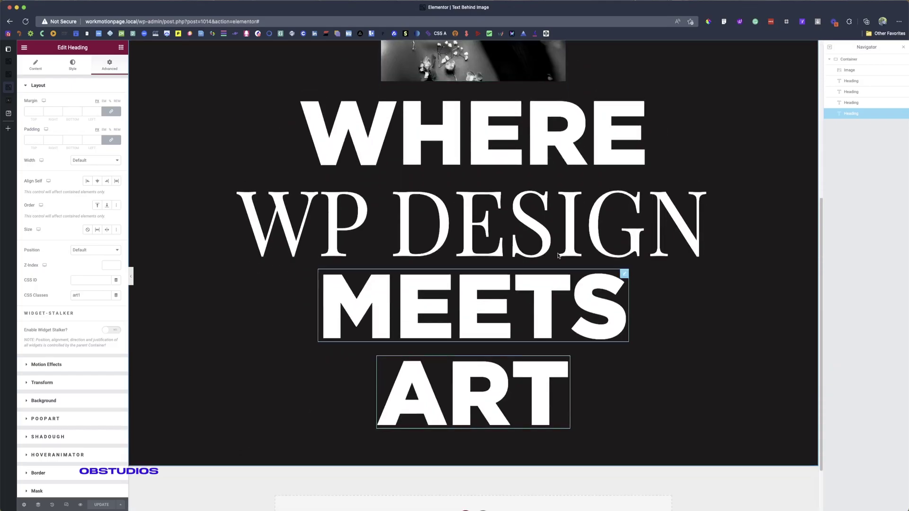
scroll(492, 388, "down", 1)
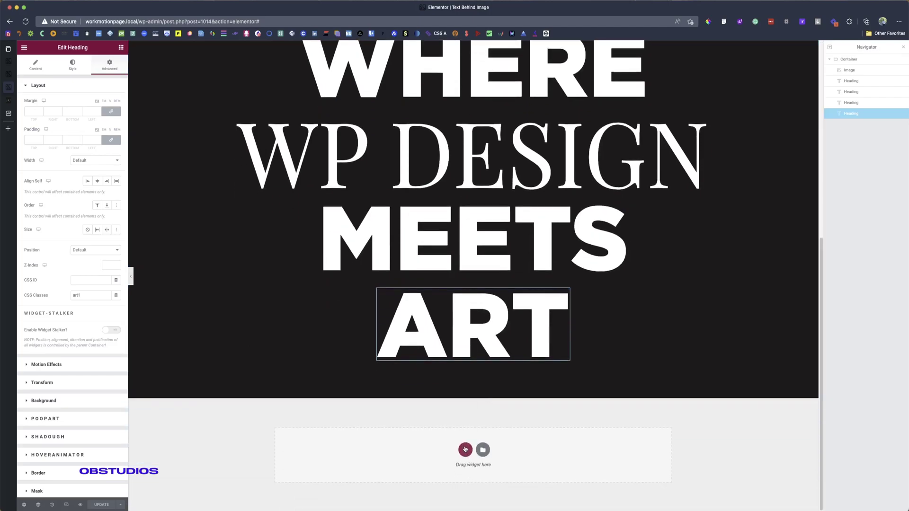
left_click(466, 450)
left_click(376, 465)
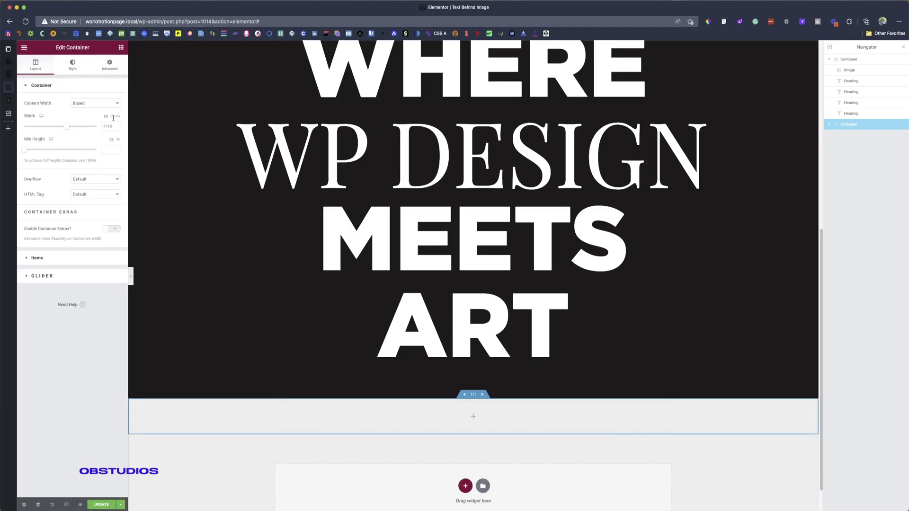
left_click(111, 147)
type("1080")
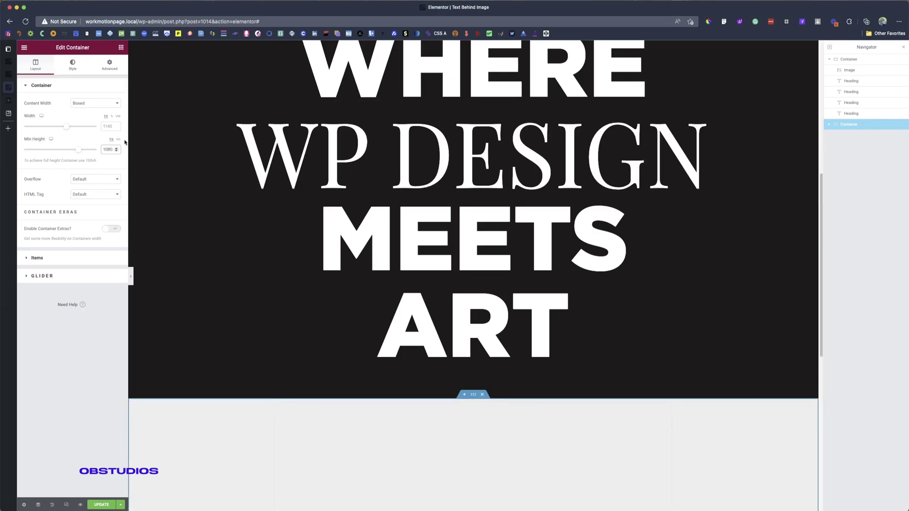
- Give the new container a classic green global background color and save the page
left_click(73, 65)
left_click(88, 119)
left_click(106, 133)
left_click(47, 203)
scroll(379, 329, "down", 5)
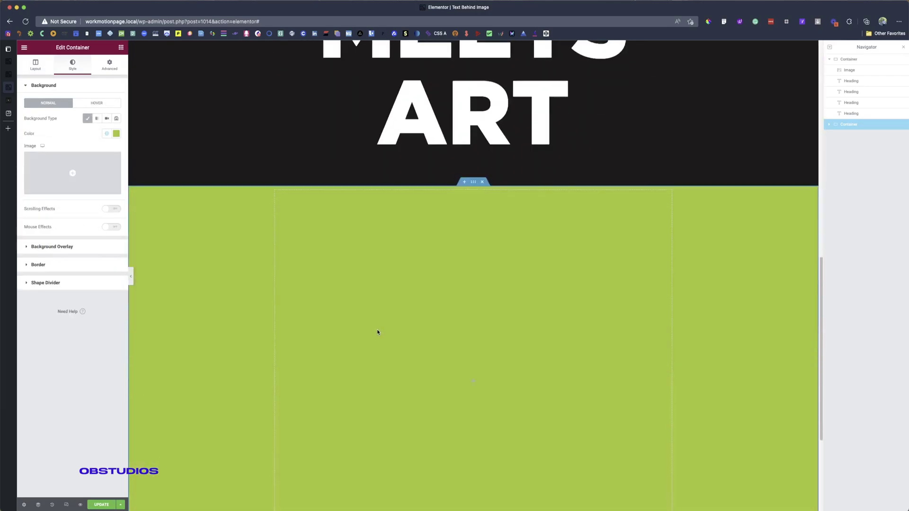
left_click(102, 505)
scroll(403, 366, "up", 6)
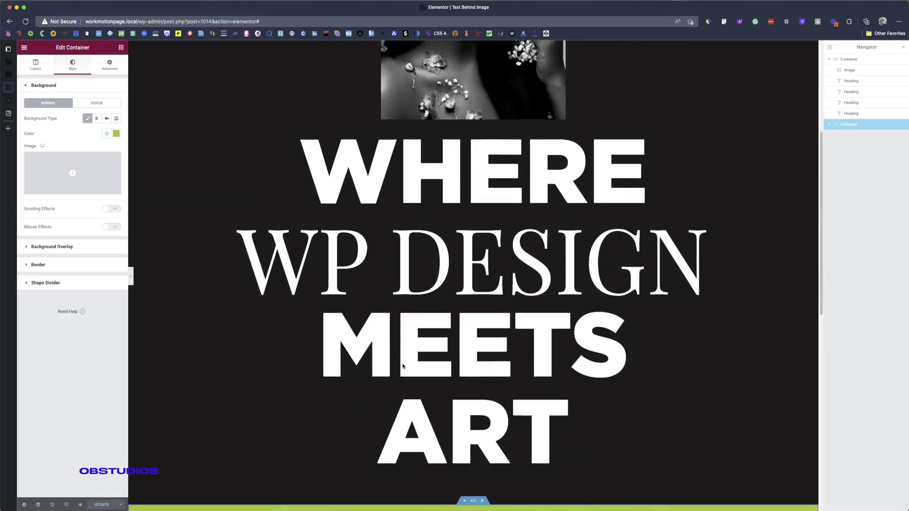
scroll(403, 366, "down", 5)
scroll(403, 366, "up", 10)
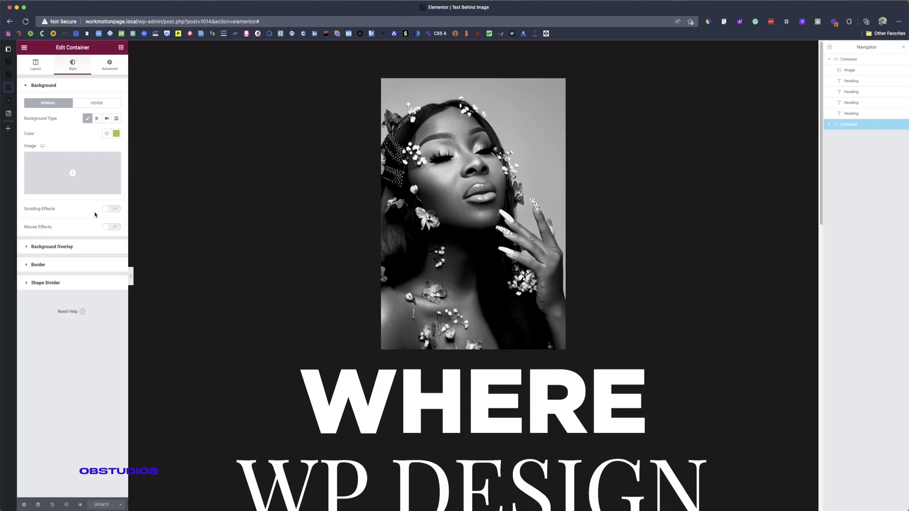
- Exit the Elementor editor to the dashboard and create a new timeline in Motion.page
left_click(25, 47)
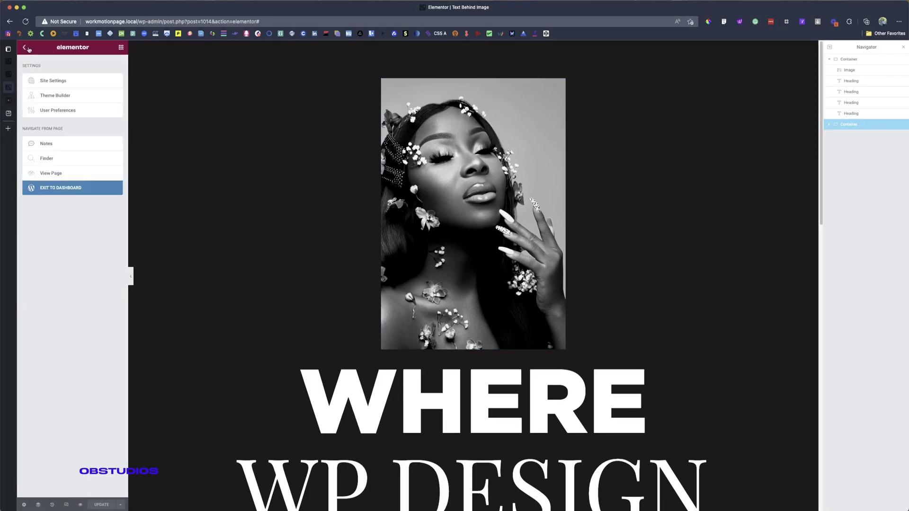
left_click(72, 189)
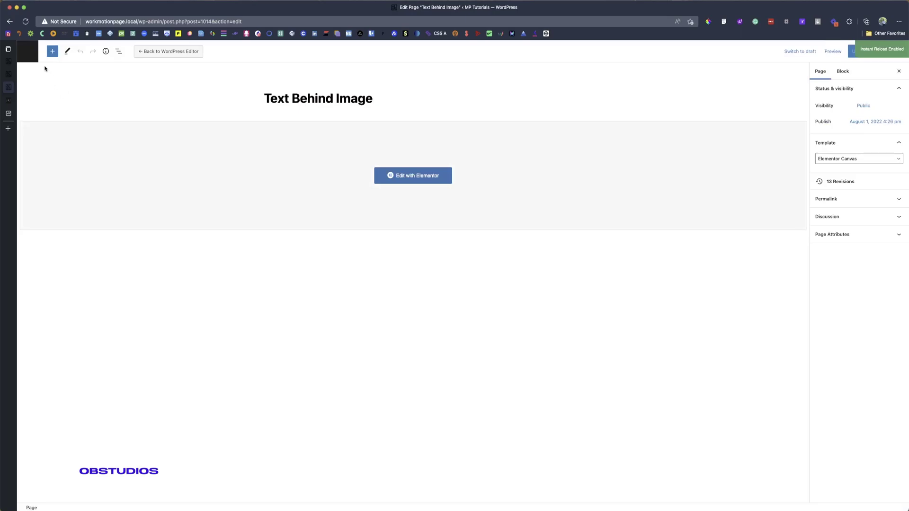
left_click(27, 51)
left_click(50, 254)
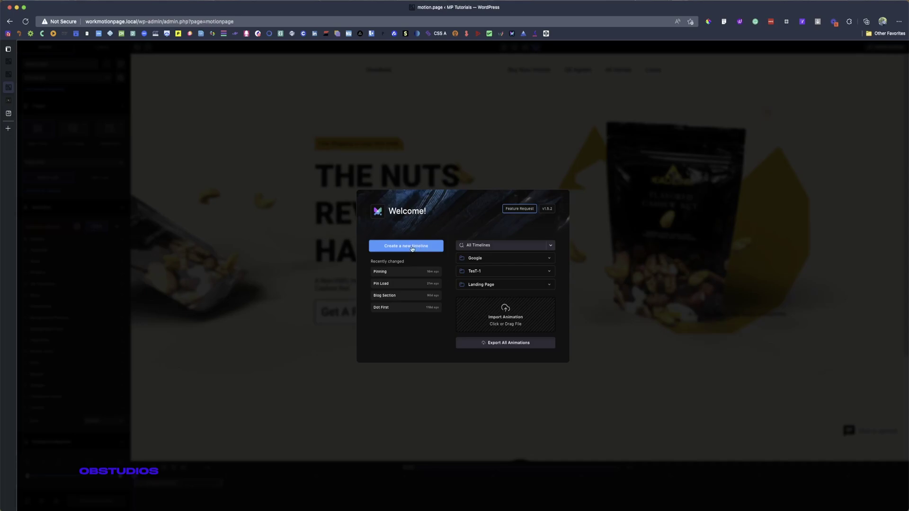
left_click(414, 248)
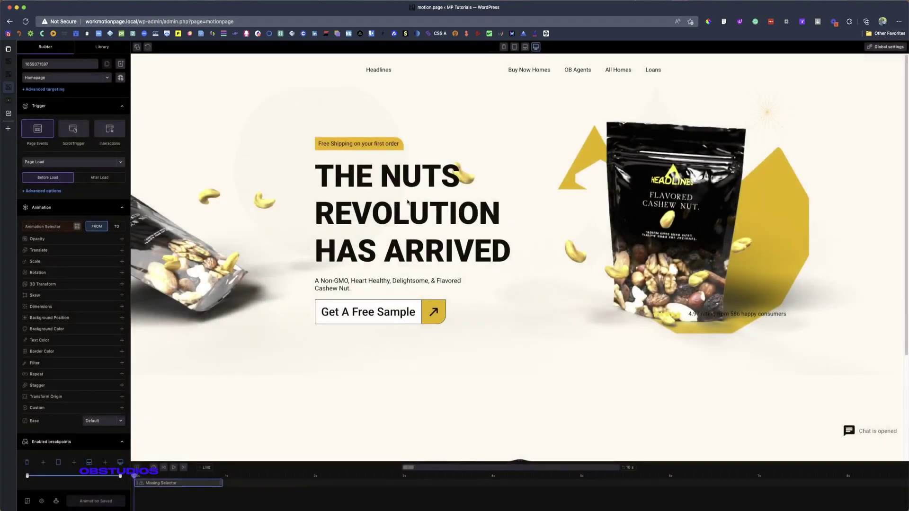
- Set the timeline's target page to Text Behind Image and name the timeline Pinned Down
left_click(78, 78)
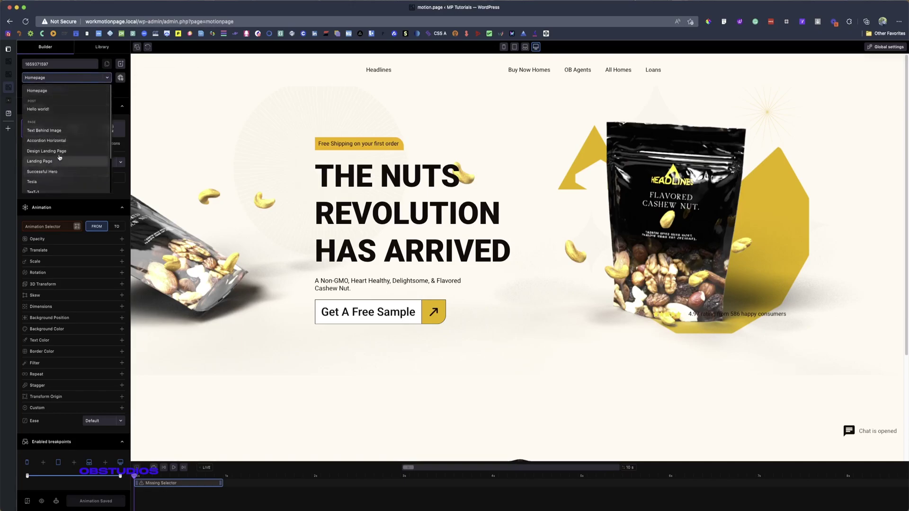
left_click(96, 130)
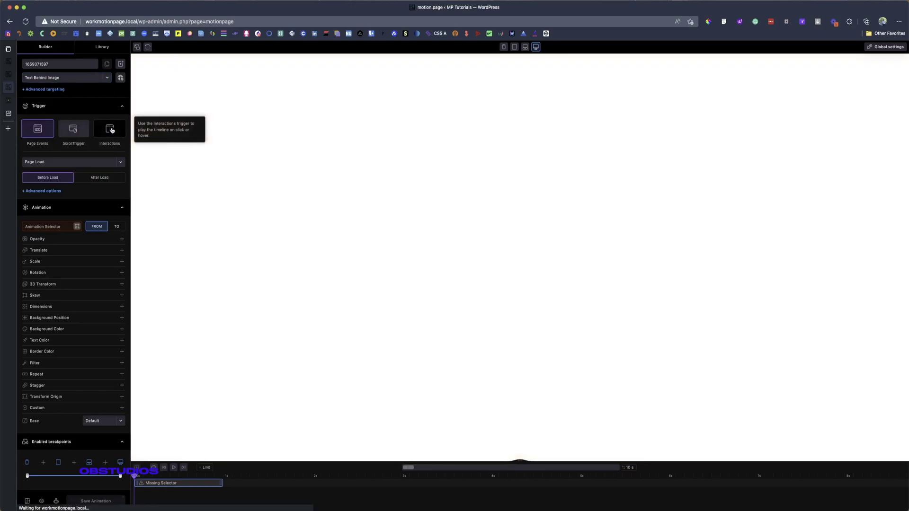
scroll(584, 240, "down", 10)
scroll(583, 239, "up", 10)
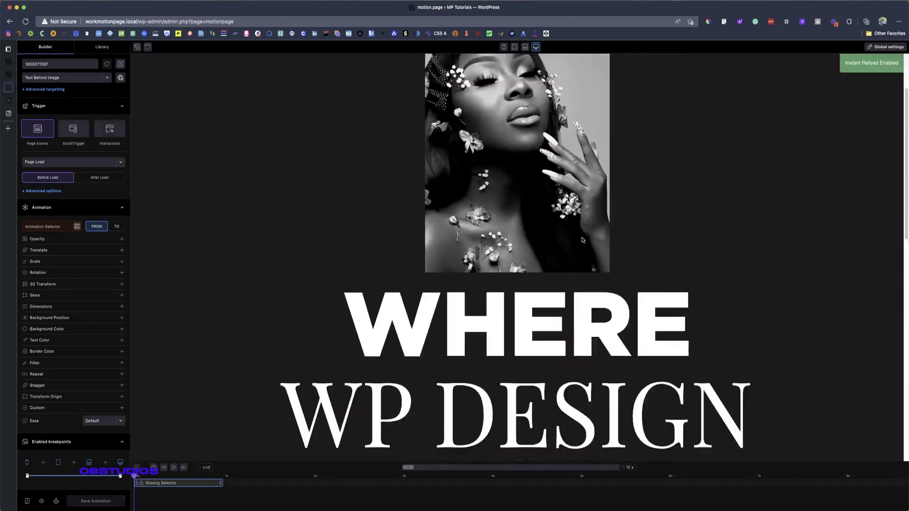
double_click(60, 65)
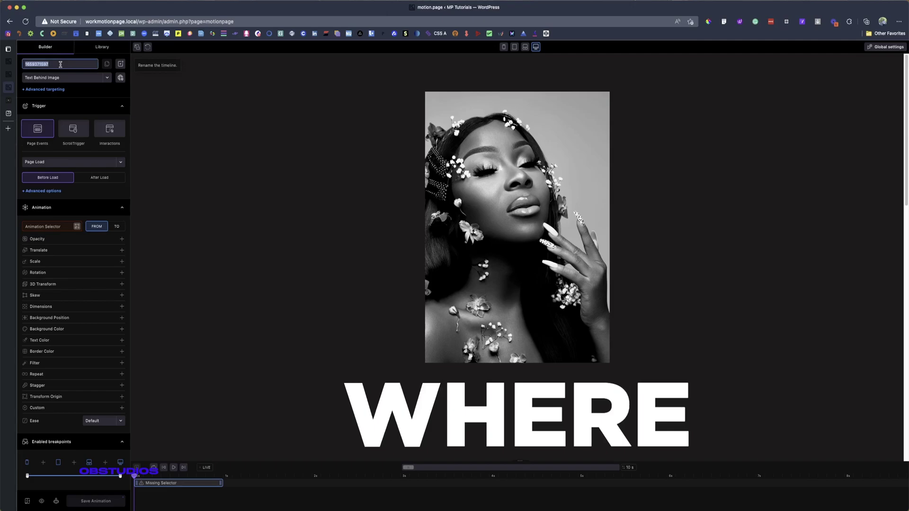
type("Pinned Down")
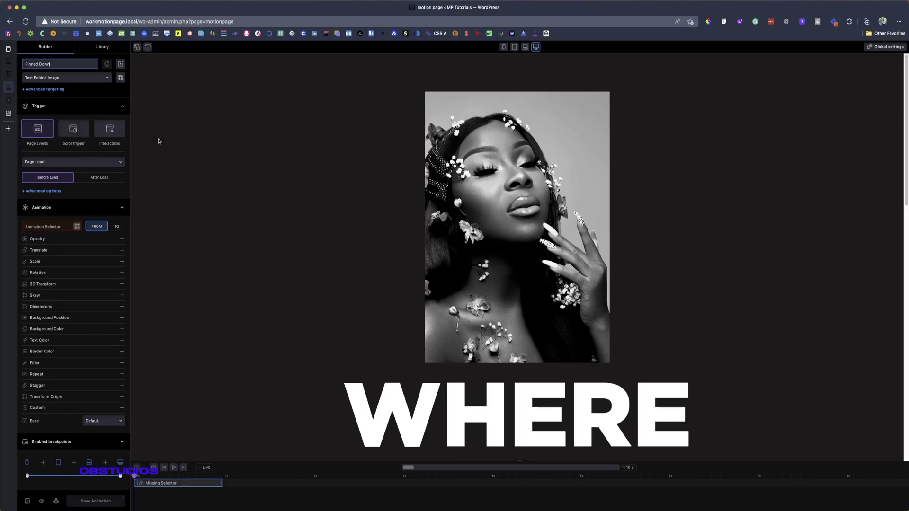
- Use ScrollTrigger as the timeline's trigger and lock it to the scrollbar with a delay of 0
left_click(79, 132)
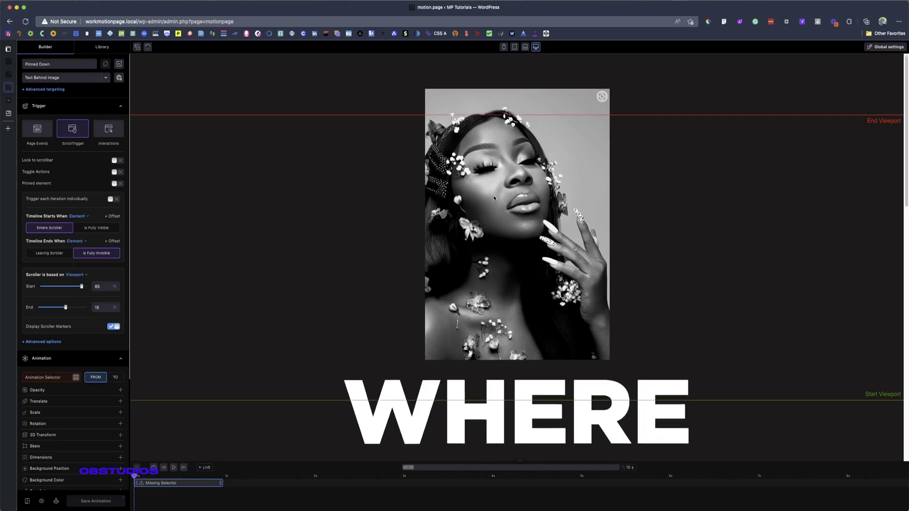
scroll(494, 197, "down", 6)
scroll(493, 199, "up", 6)
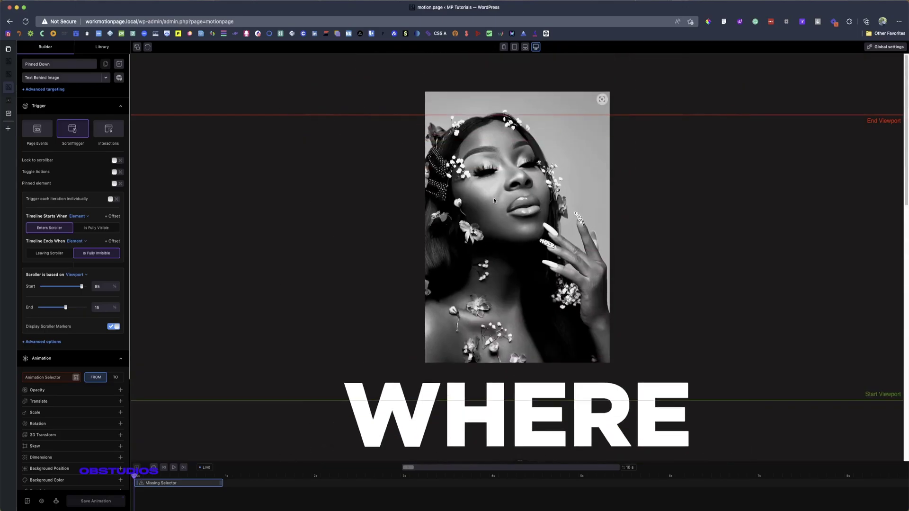
scroll(493, 197, "down", 2)
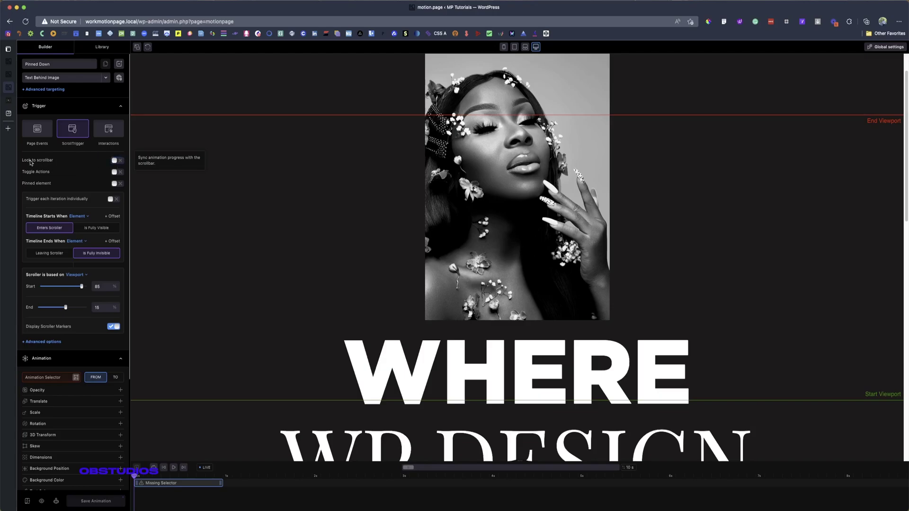
left_click(117, 160)
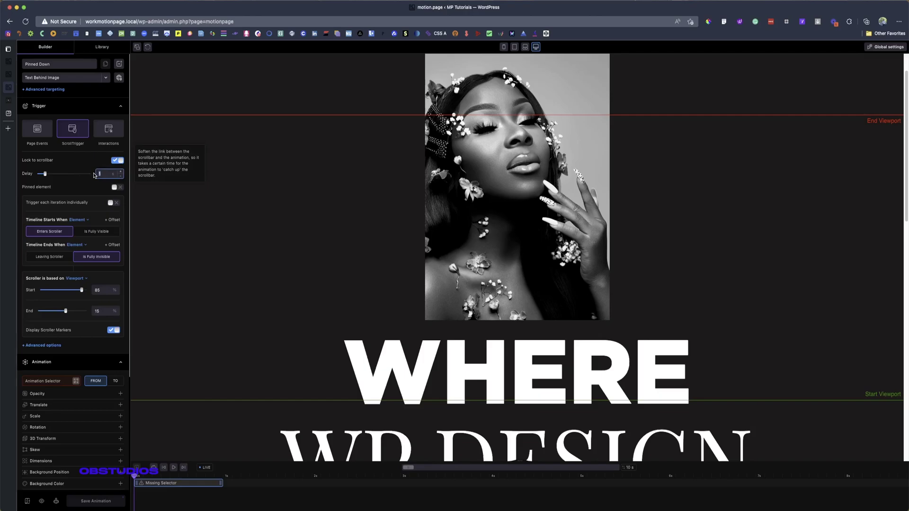
left_click_drag(45, 173, 74, 174)
key("Tab")
type("0")
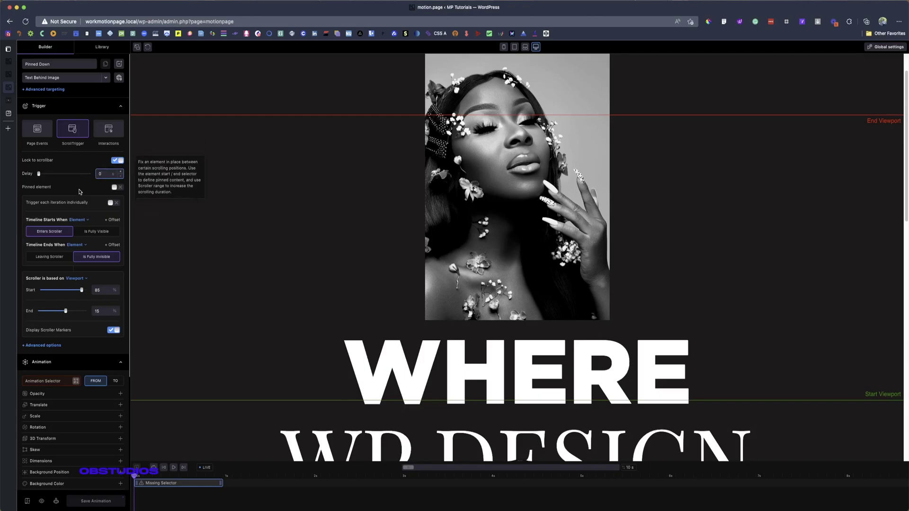
- Enable the pinned element option for the Pinned Down timeline and save the animation
left_click(116, 188)
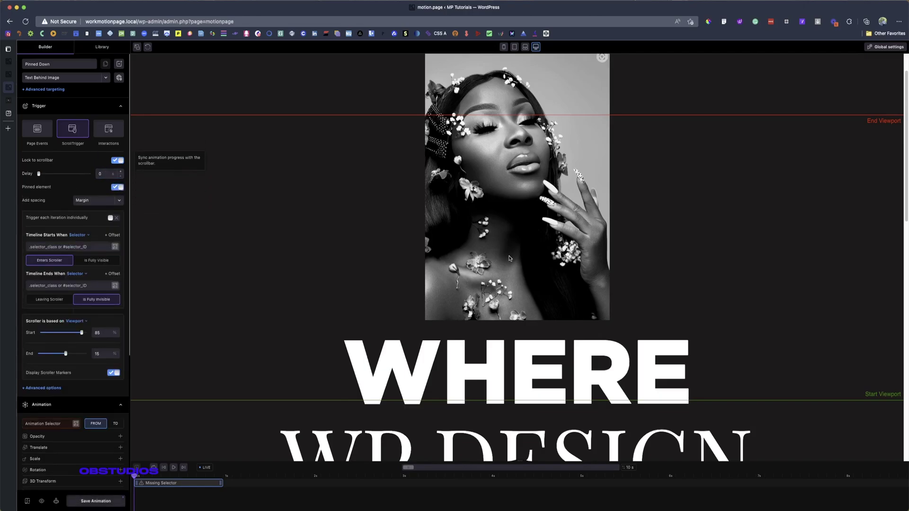
scroll(531, 242, "up", 2)
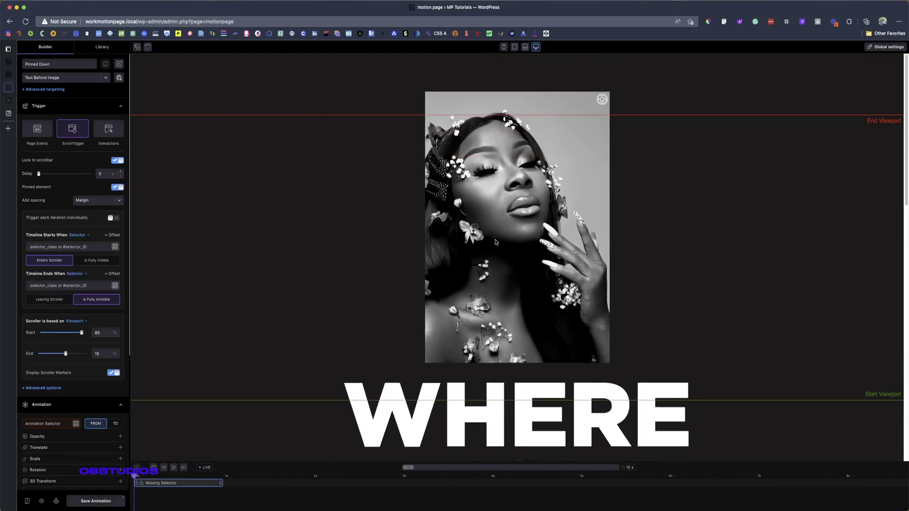
scroll(498, 251, "down", 5)
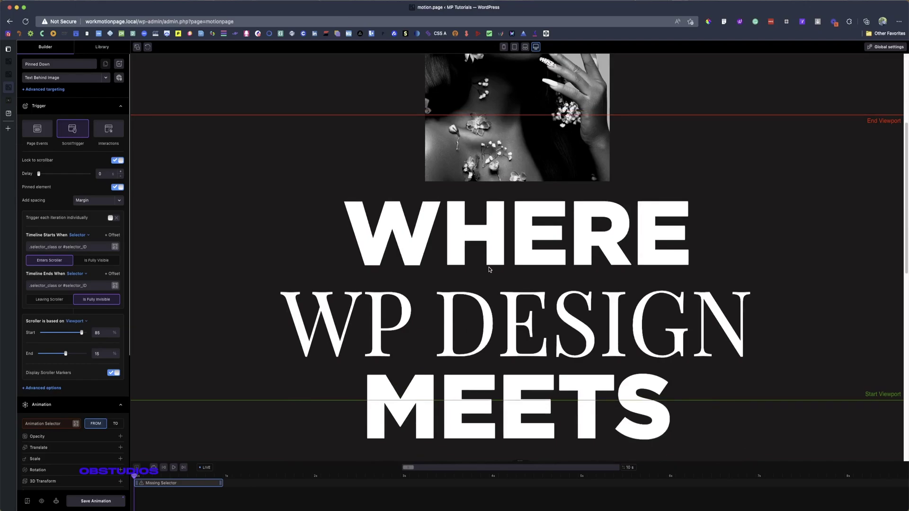
left_click(96, 501)
- Open the Text Behind Image page for Elementor editing in the browser tab that shows the TesT-1 page
mouse_move(28, 203)
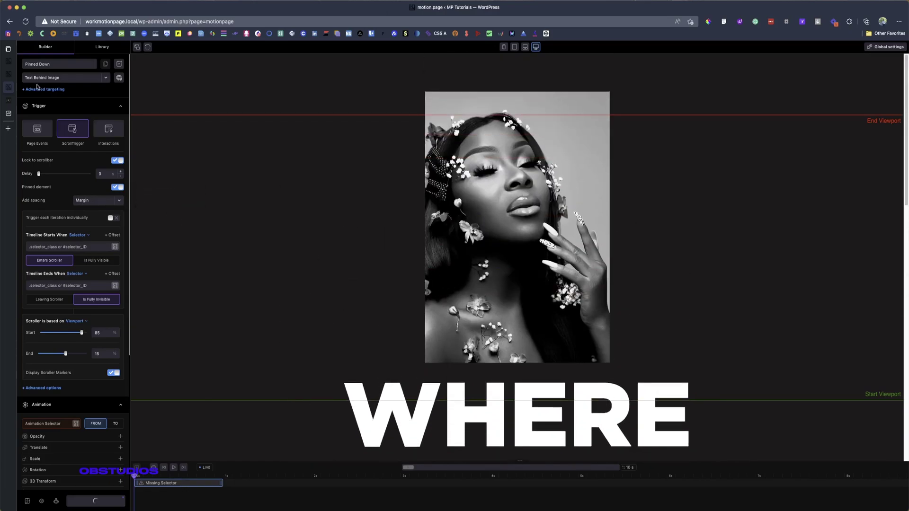
mouse_move(9, 81)
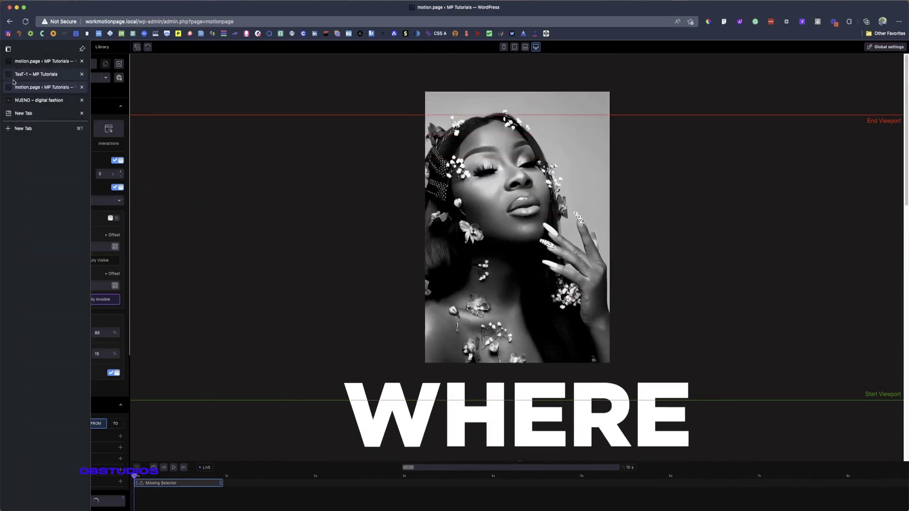
left_click(38, 62)
left_click(38, 74)
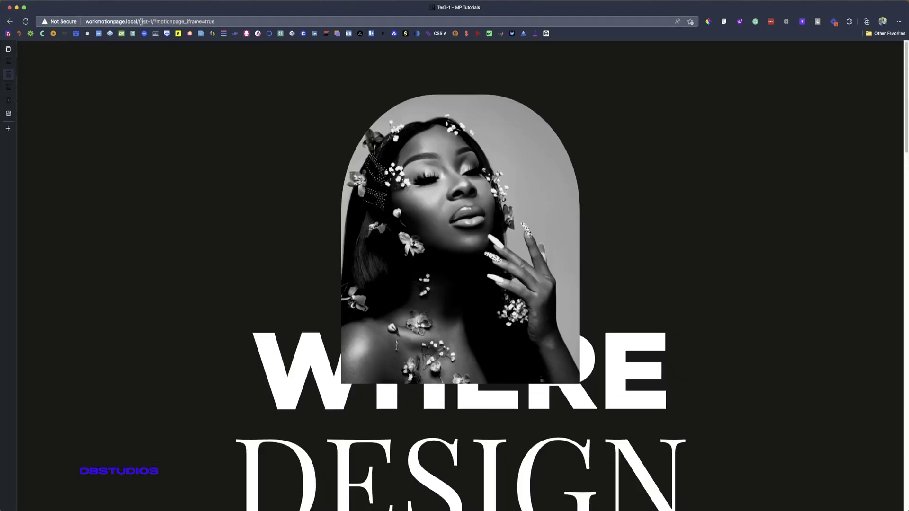
left_click_drag(141, 21, 240, 32)
key("BackSpace")
key("Return")
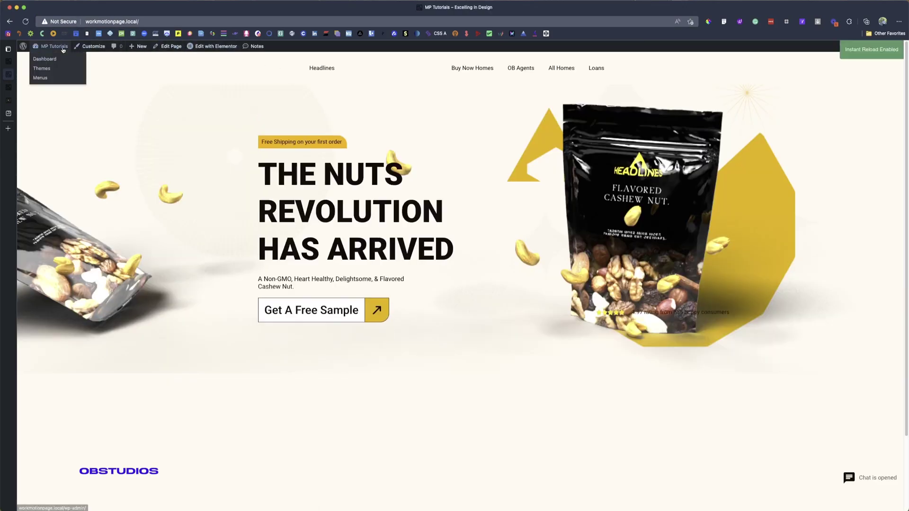
left_click(40, 57)
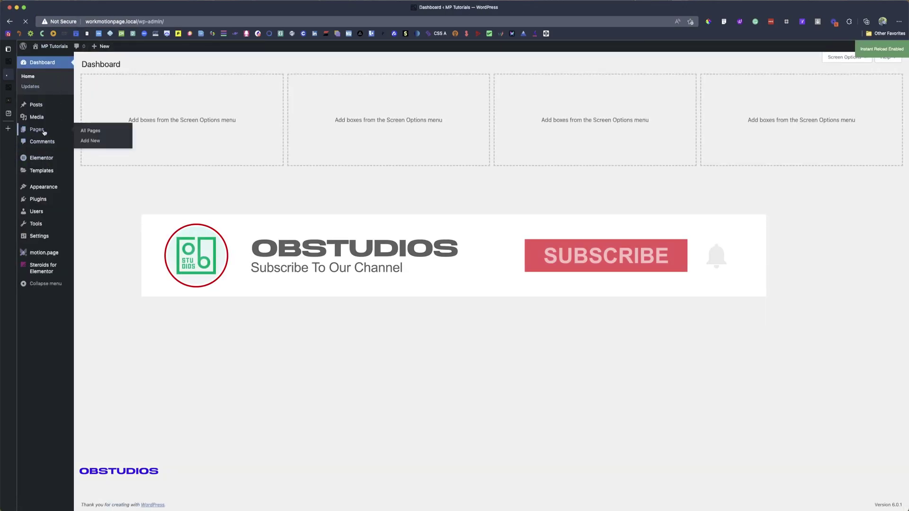
left_click(36, 129)
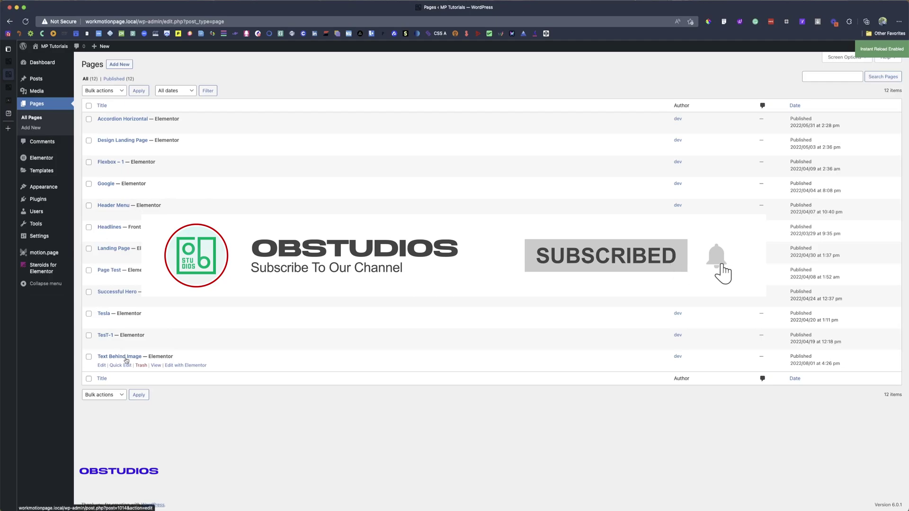
left_click(185, 365)
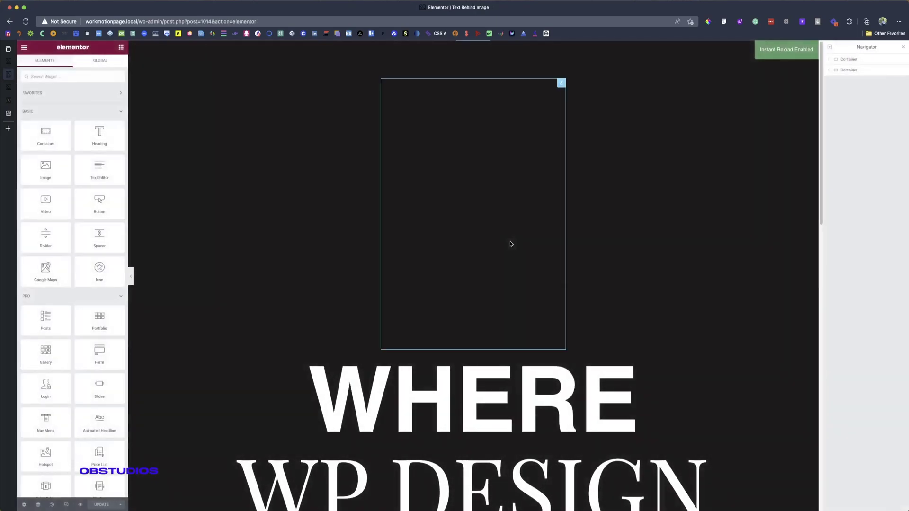
- Select the portrait image's CSS class name in its advanced settings for copying
left_click(492, 204)
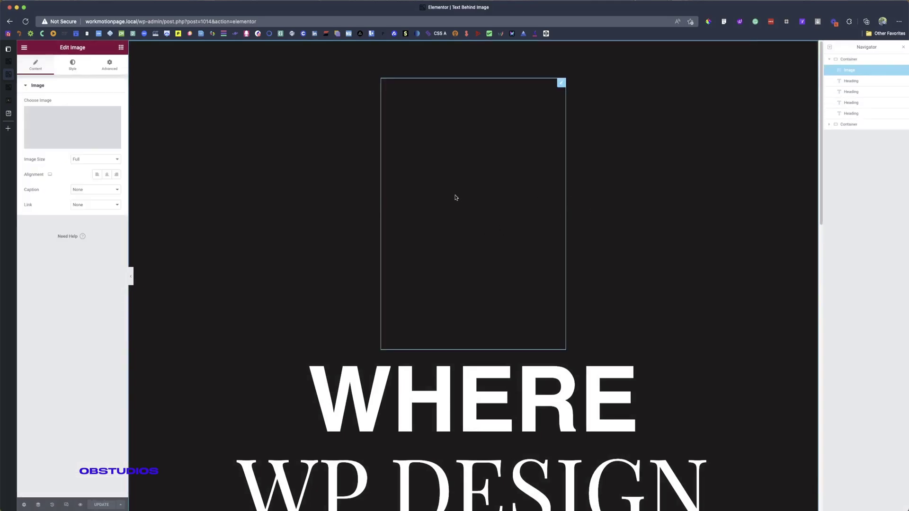
left_click(112, 63)
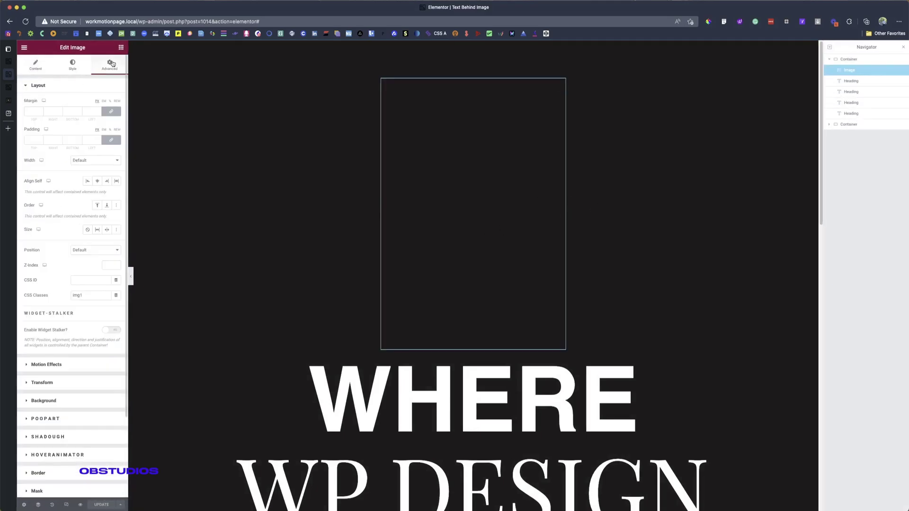
double_click(88, 297)
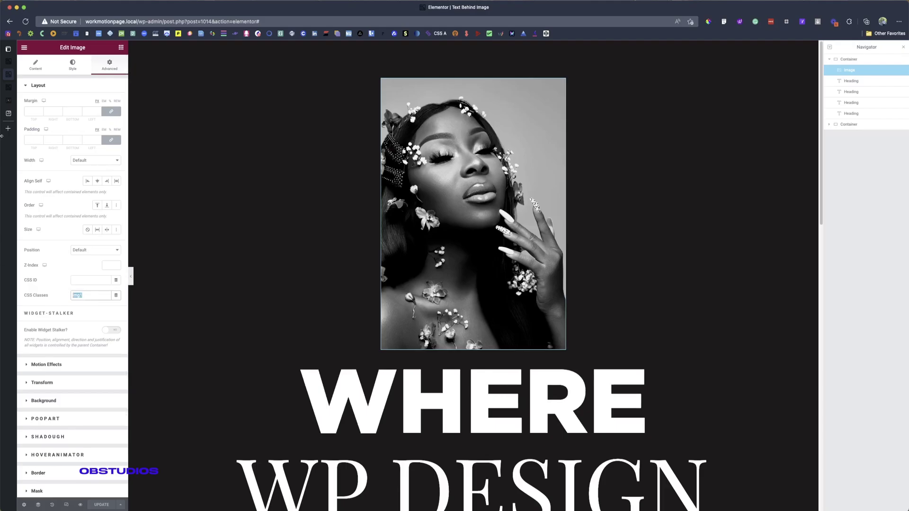
- Return to the motion.page builder tab and set the pinned element's added spacing to No spacing
left_click(14, 88)
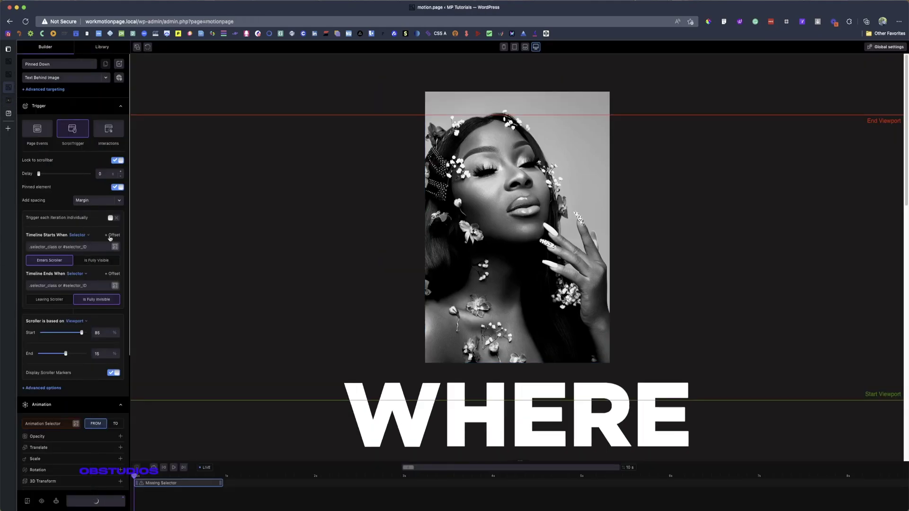
left_click(102, 202)
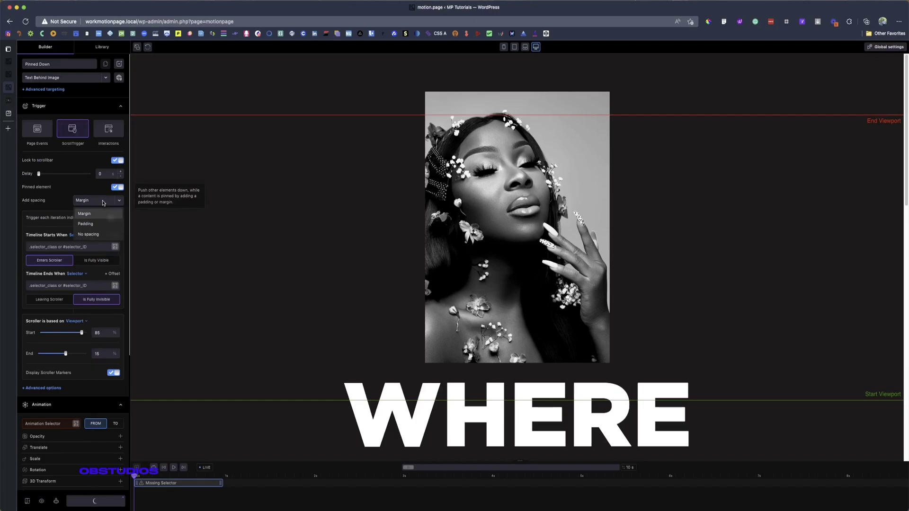
left_click(88, 234)
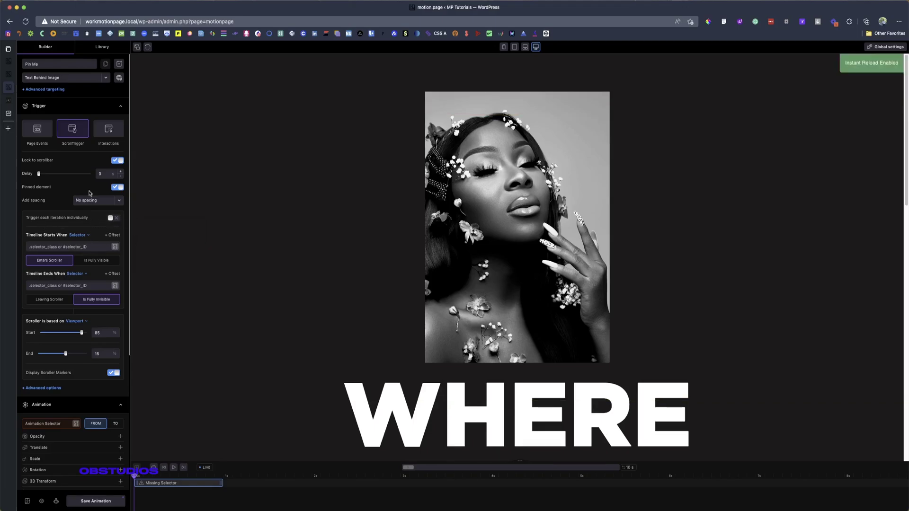
- Set .img1 as the selector that starts the timeline and preview the portrait's pinning on the page
left_click(53, 248)
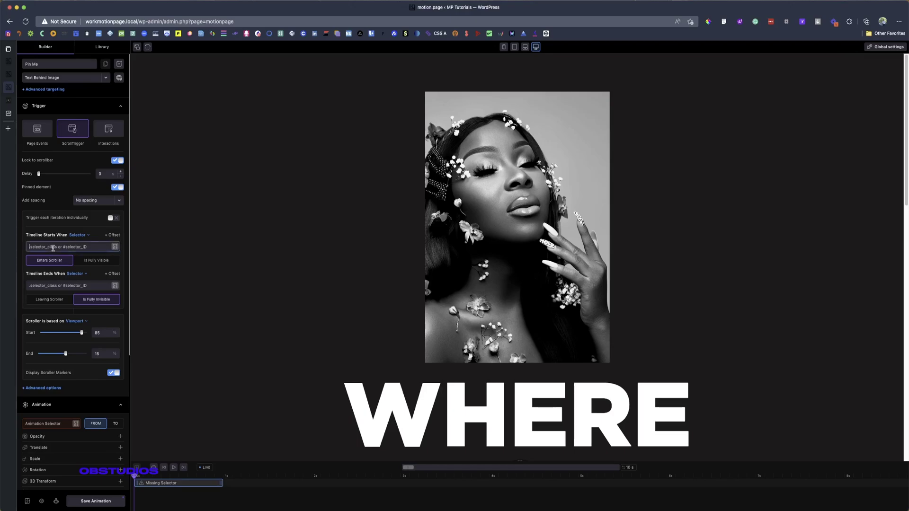
type(".img1")
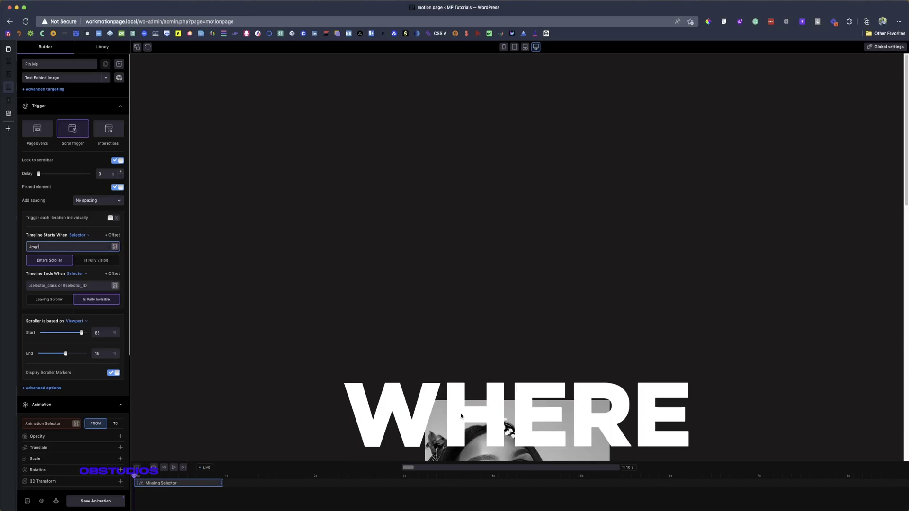
scroll(475, 265, "down", 10)
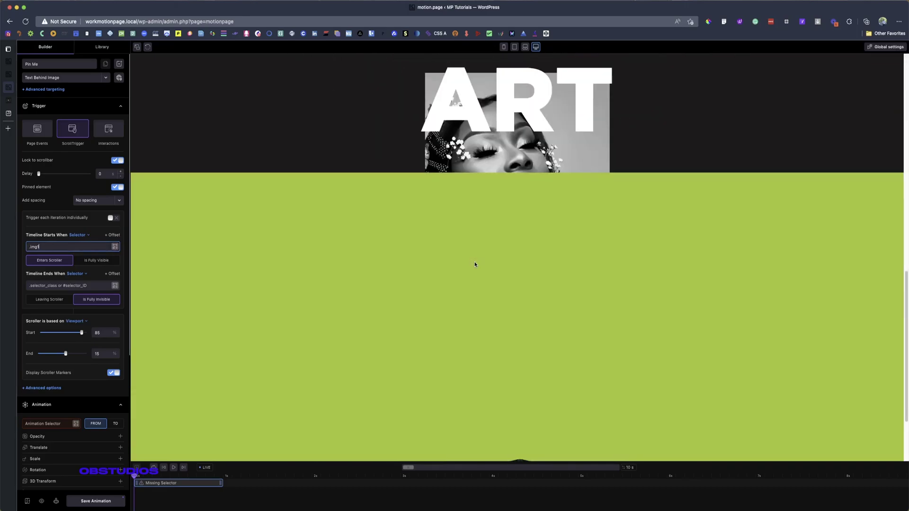
scroll(476, 265, "up", 12)
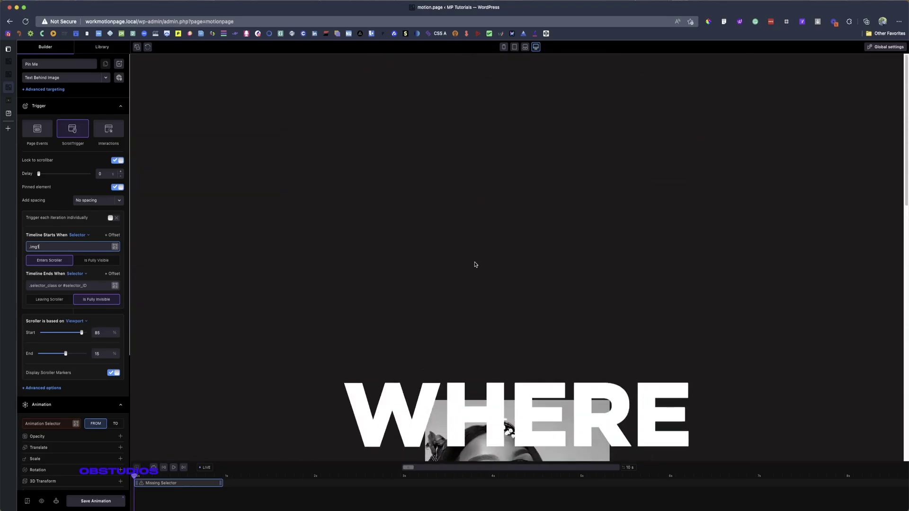
scroll(476, 265, "down", 5)
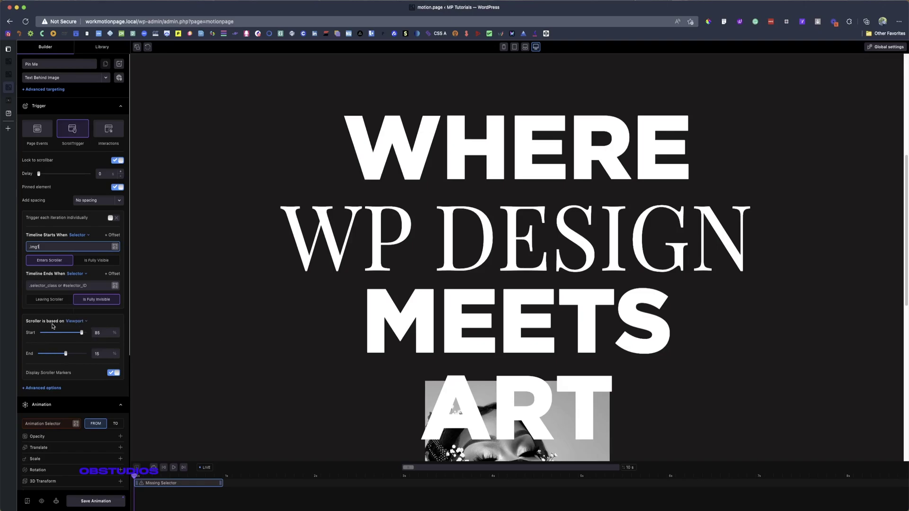
- Set the viewport-based scroller start to 0% and save the animation after previewing the pinned portrait
scroll(62, 303, "down", 2)
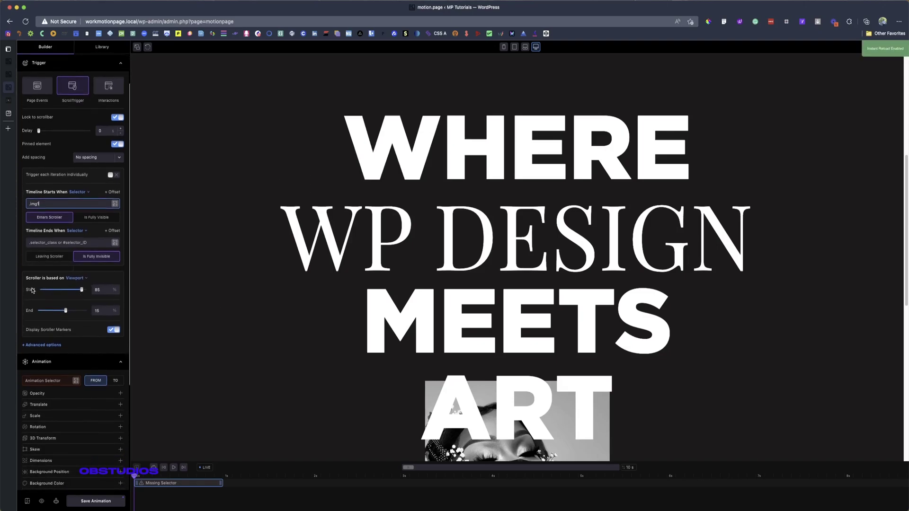
double_click(98, 290)
type("0")
scroll(453, 307, "up", 5)
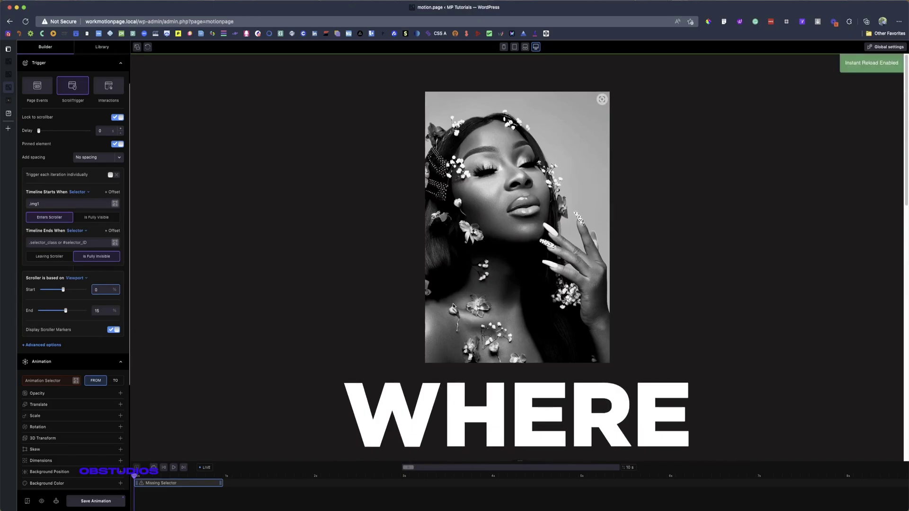
scroll(526, 279, "down", 8)
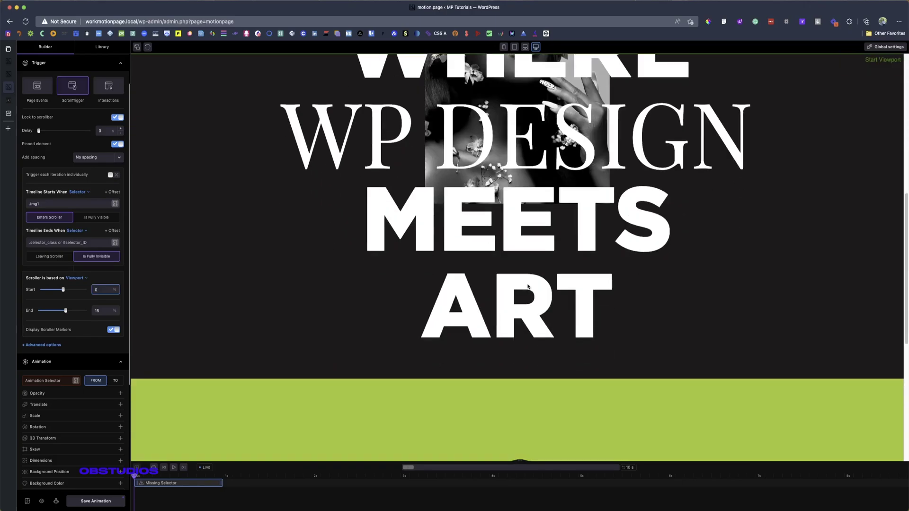
scroll(528, 286, "up", 8)
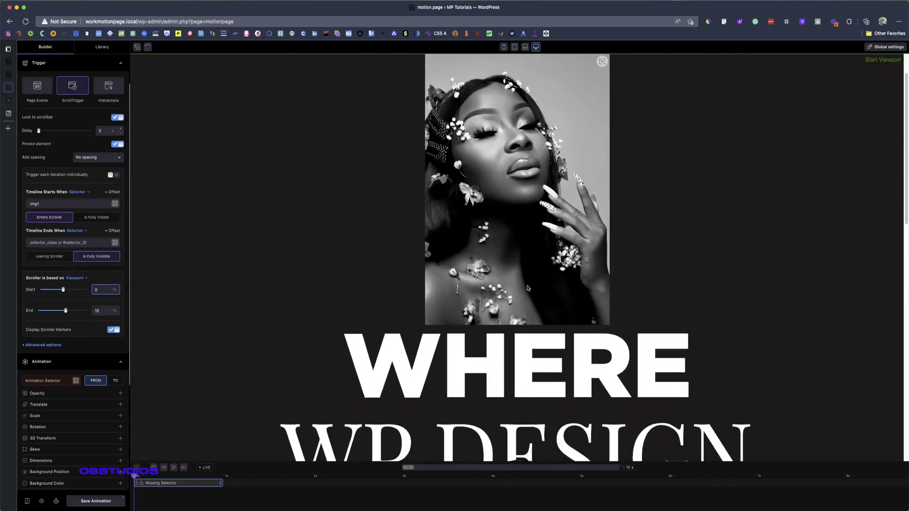
scroll(527, 288, "down", 8)
key("super+s")
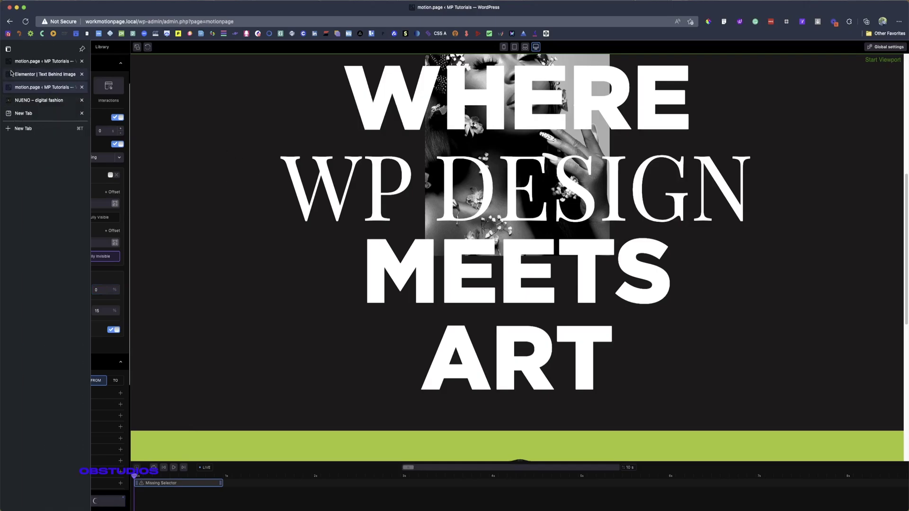
- Switch to the Elementor tab for Text Behind Image and give the WP DESIGN heading a Z-Index of 2
left_click(28, 75)
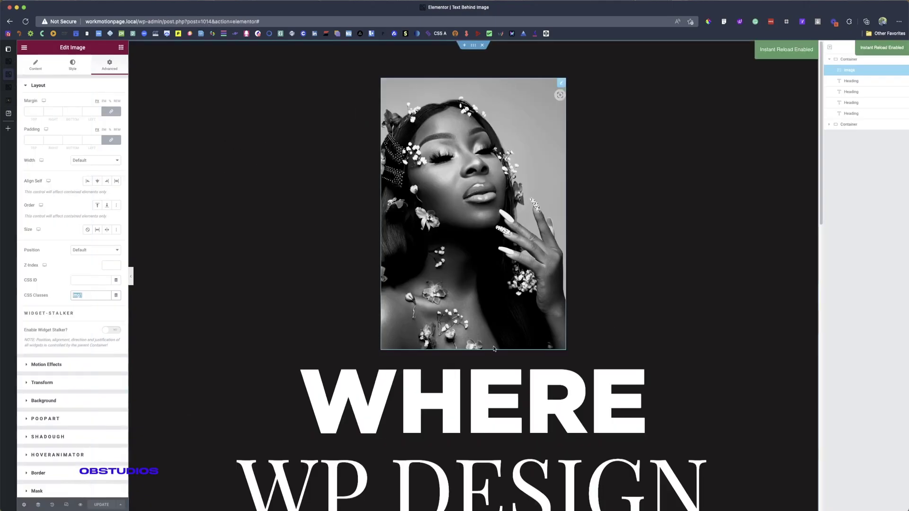
scroll(406, 450, "down", 3)
left_click(411, 393)
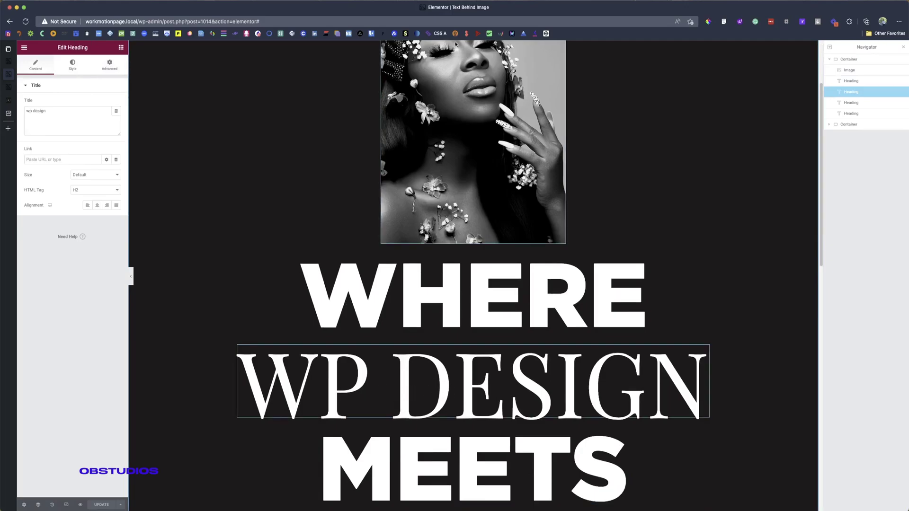
left_click(109, 71)
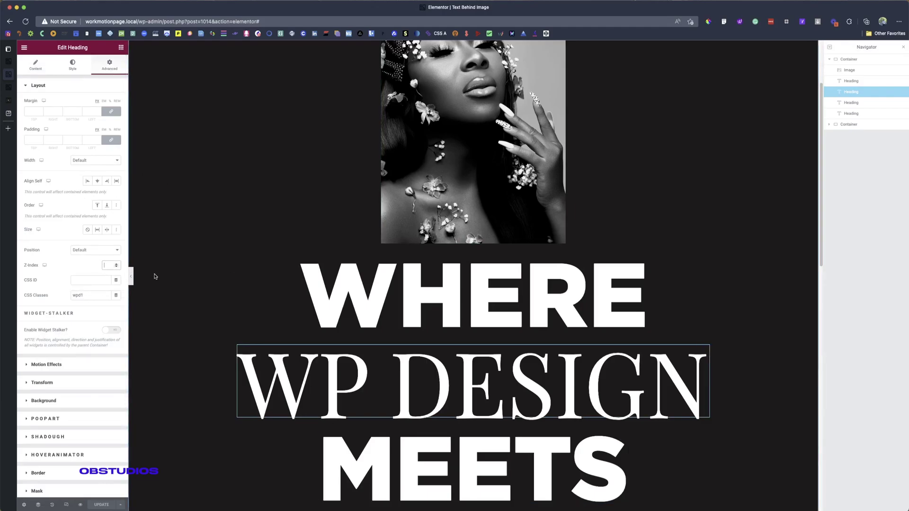
- Give the portrait image a Z-Index of 1 and update the Elementor page
left_click(399, 170)
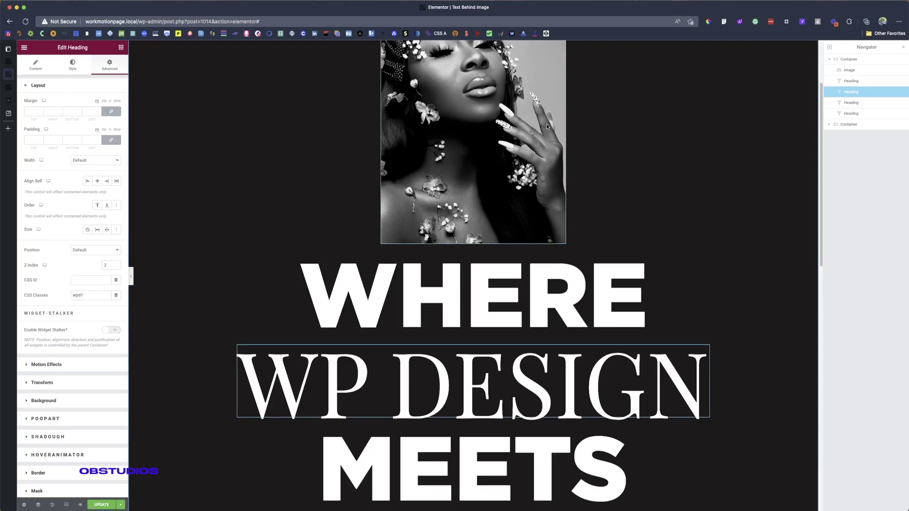
left_click(107, 266)
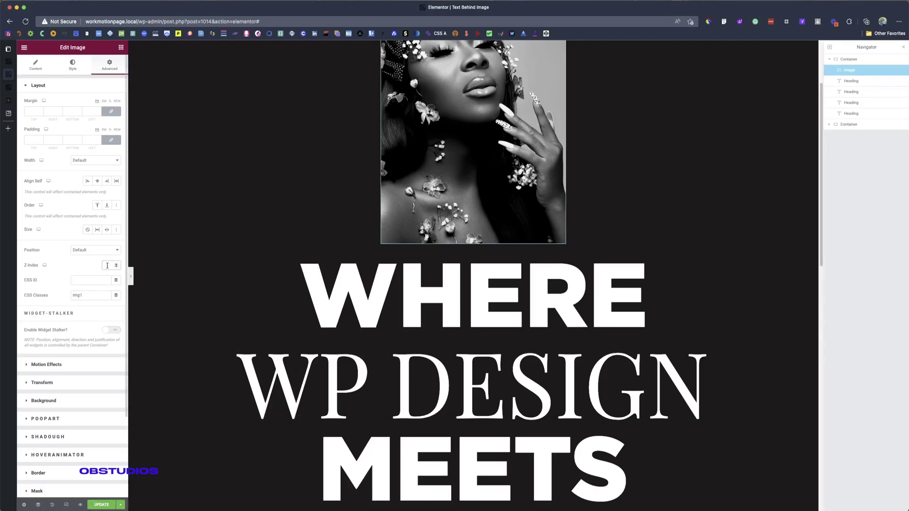
type("1")
left_click(98, 505)
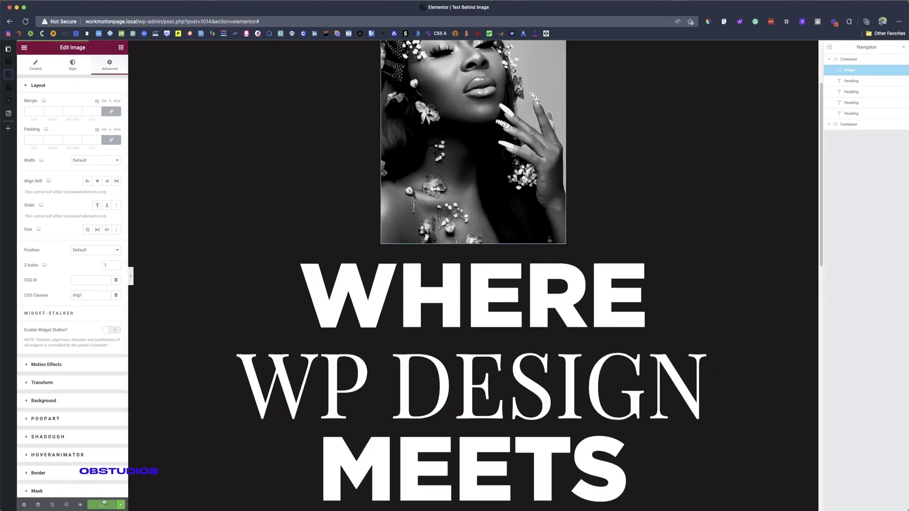
- Go back to the motion.page builder tab and check the layering of the headings and the portrait during scrolling
left_click(22, 89)
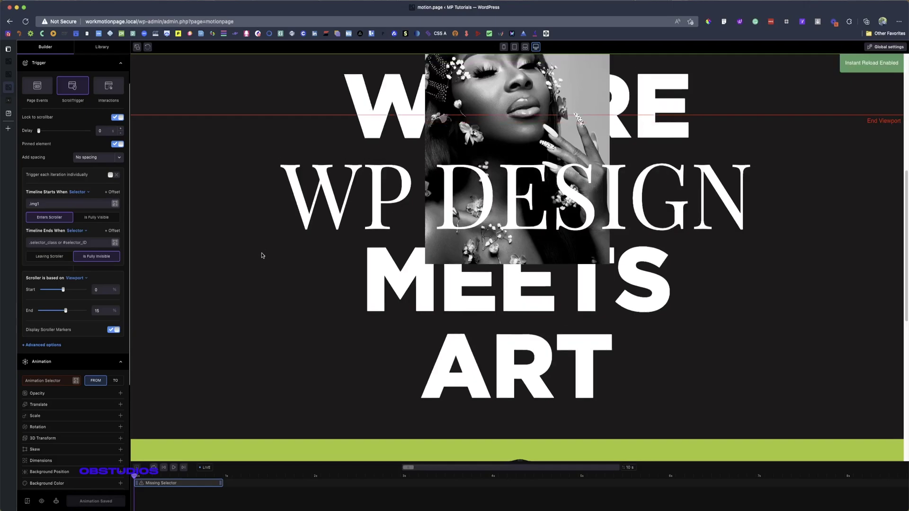
scroll(262, 256, "down", 5)
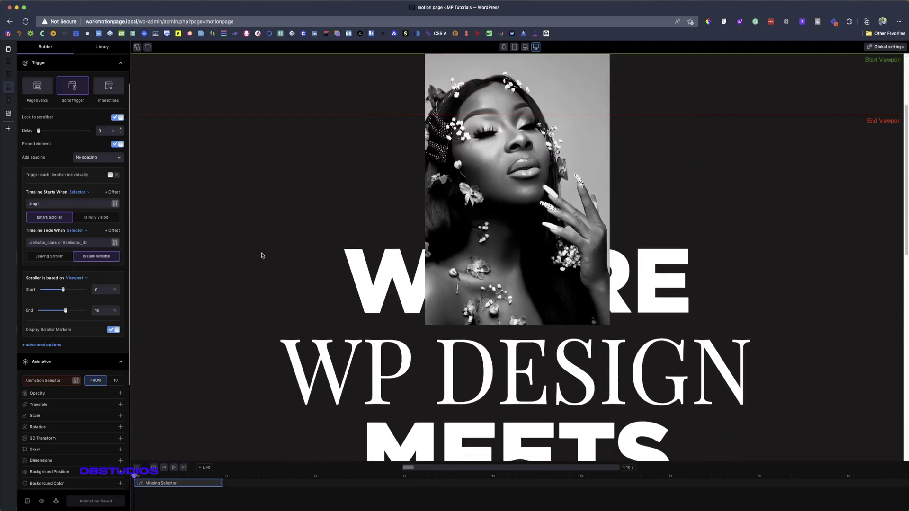
scroll(262, 256, "up", 4)
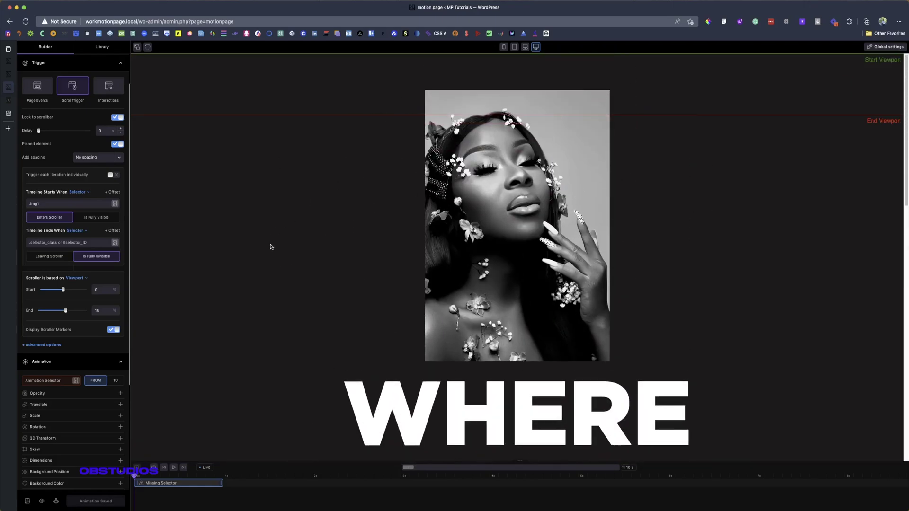
scroll(271, 247, "down", 2)
scroll(271, 247, "down", 6)
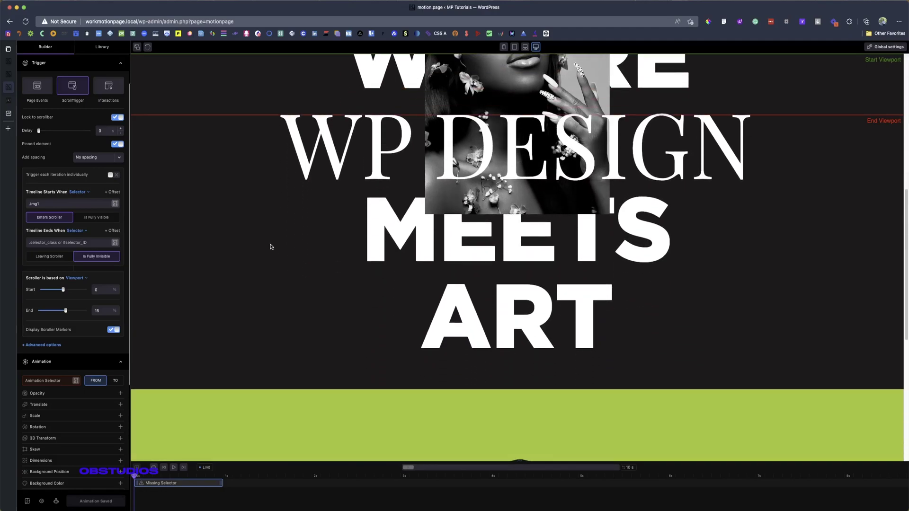
scroll(271, 247, "up", 4)
scroll(422, 241, "down", 3)
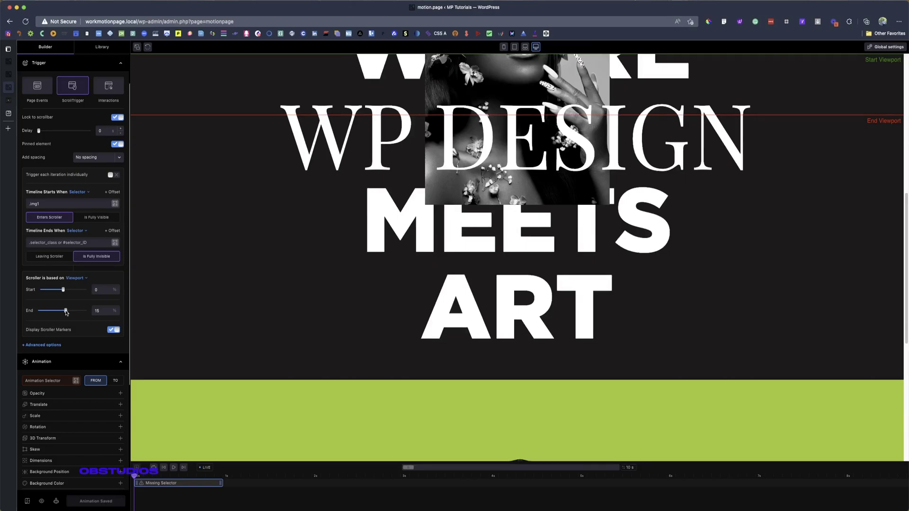
- Adjust the viewport-based scroller end to -24% and save the animation
left_click_drag(66, 312, 55, 312)
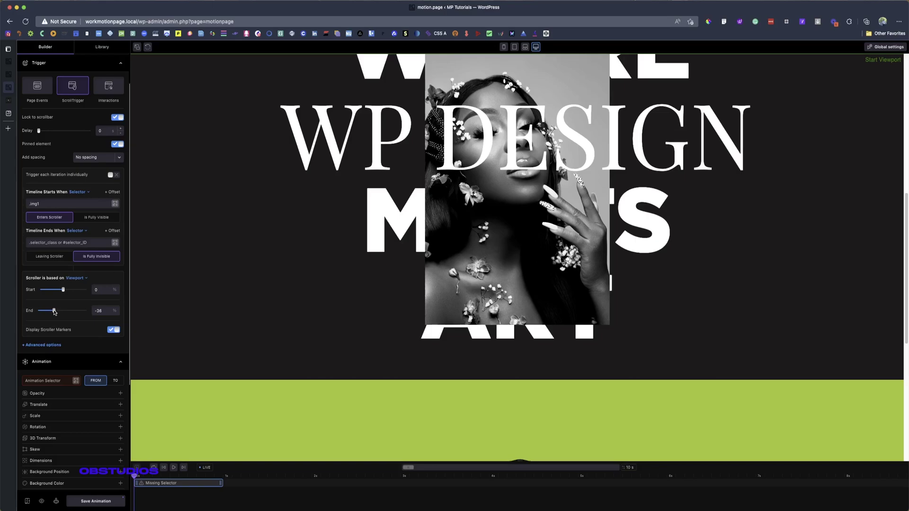
left_click_drag(54, 312, 49, 312)
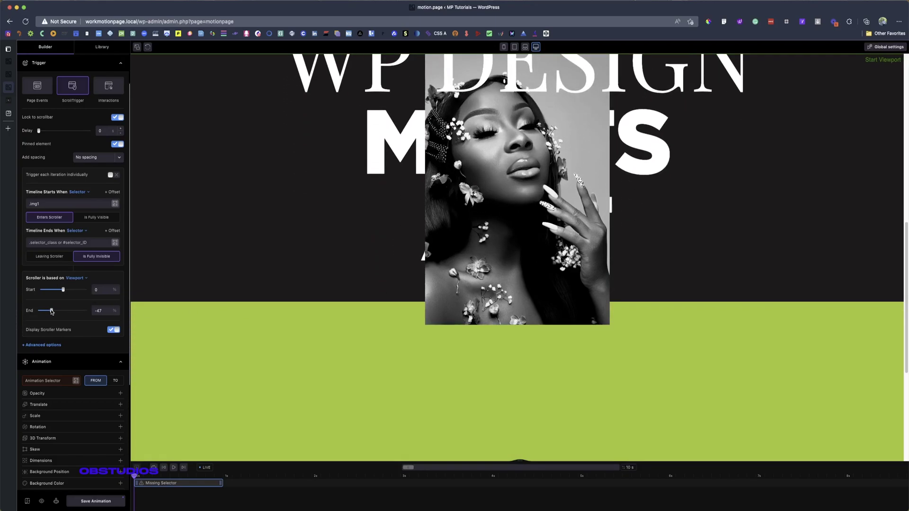
left_click_drag(55, 312, 58, 313)
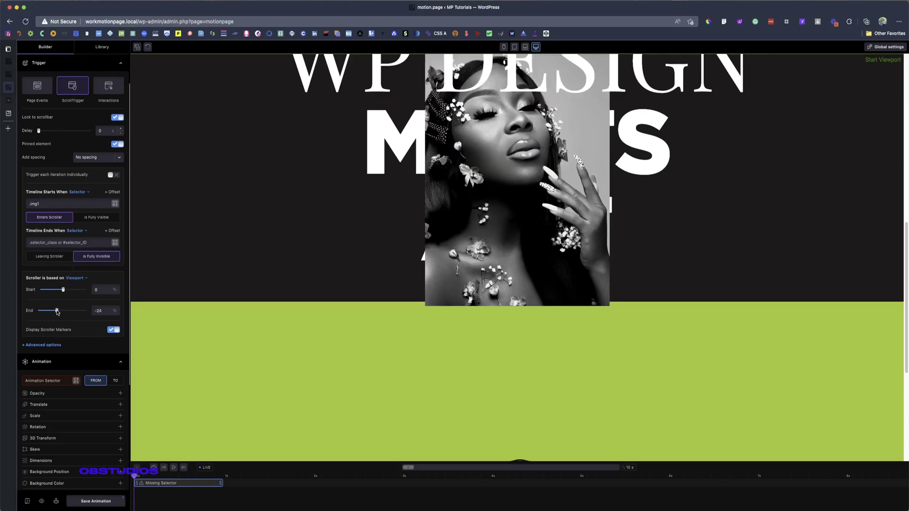
key("super+s")
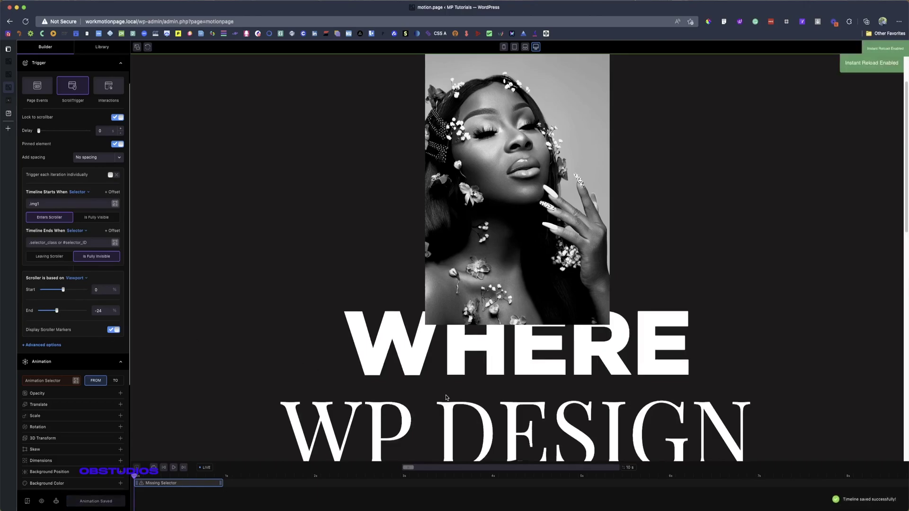
- Examine the portrait's pinning and release against the four headings, from the page start through the green section
scroll(446, 398, "down", 10)
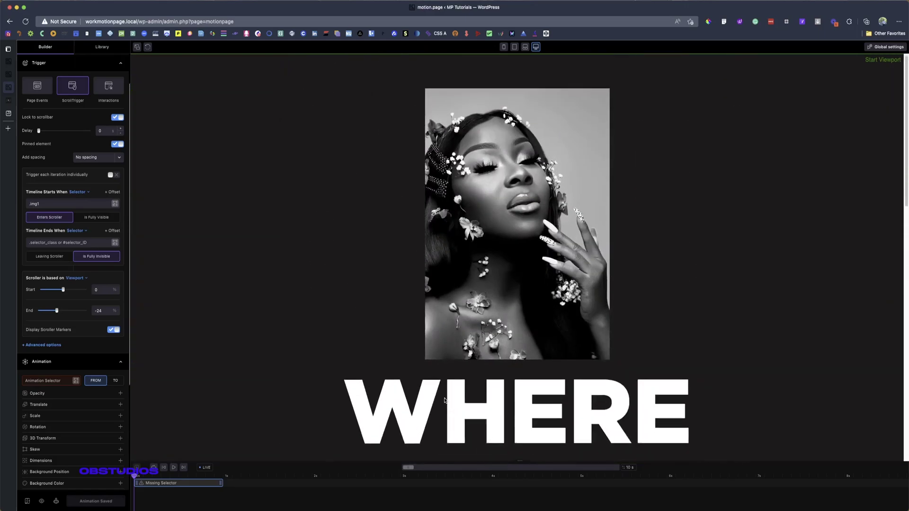
scroll(445, 400, "down", 5)
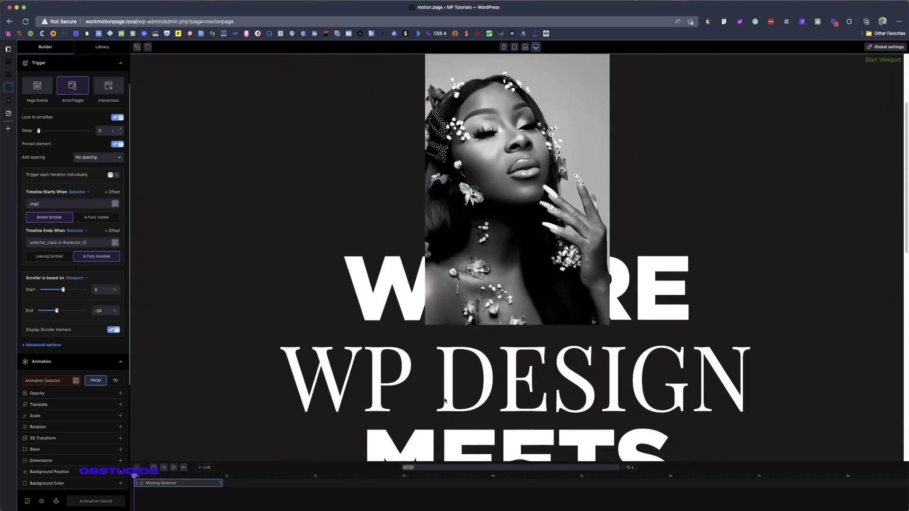
scroll(445, 400, "down", 3)
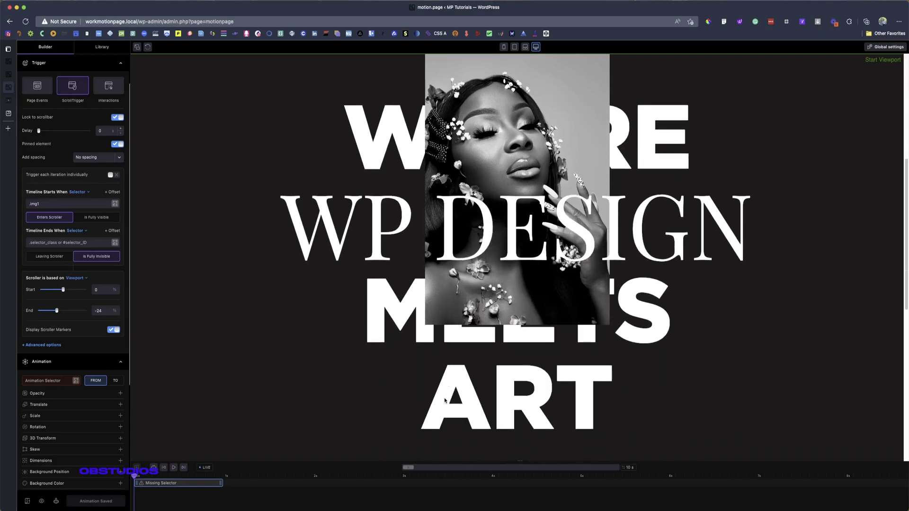
scroll(444, 399, "down", 5)
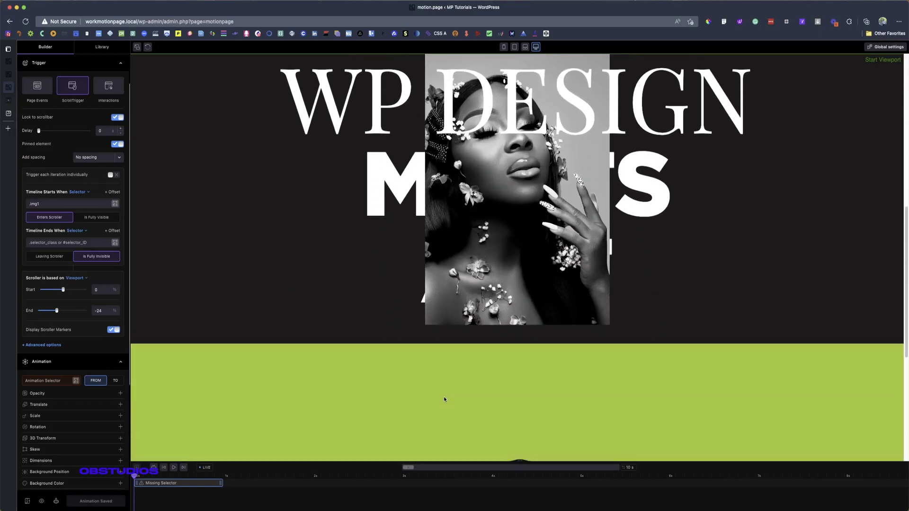
scroll(444, 399, "down", 2)
scroll(444, 399, "down", 8)
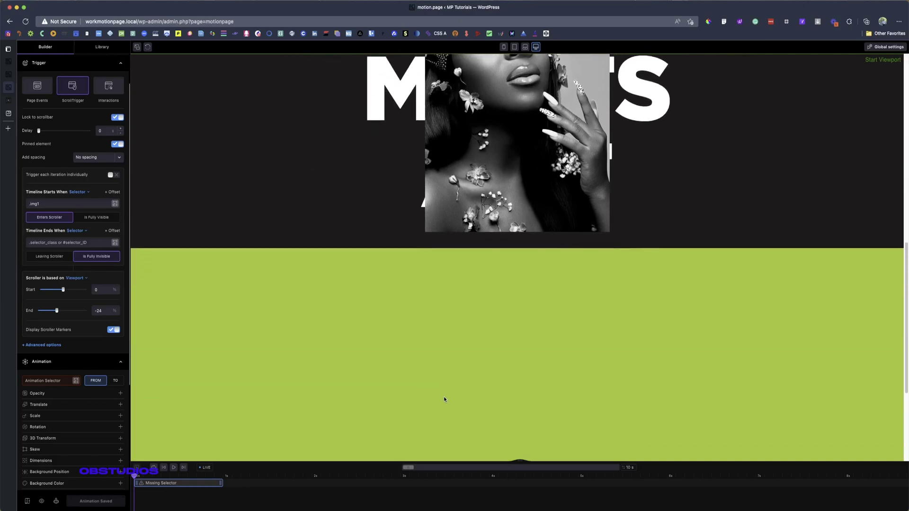
scroll(444, 399, "down", 3)
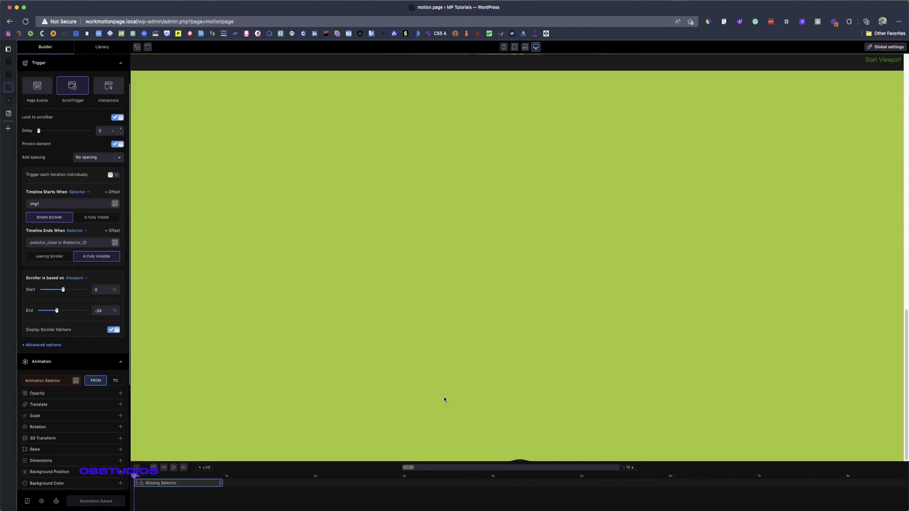
scroll(444, 399, "down", 8)
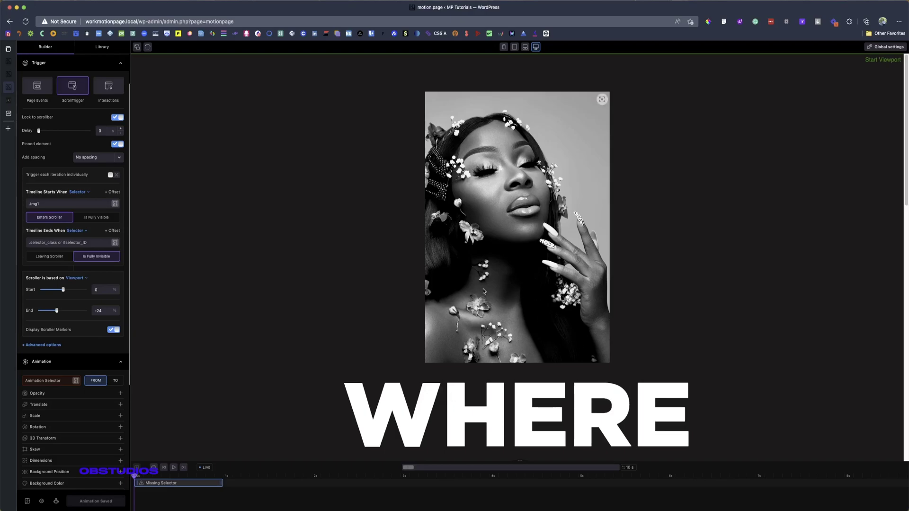
- Switch to the Elementor editor tab and duplicate the first container holding the portrait and four headings
scroll(483, 291, "down", 10)
scroll(483, 293, "down", 4)
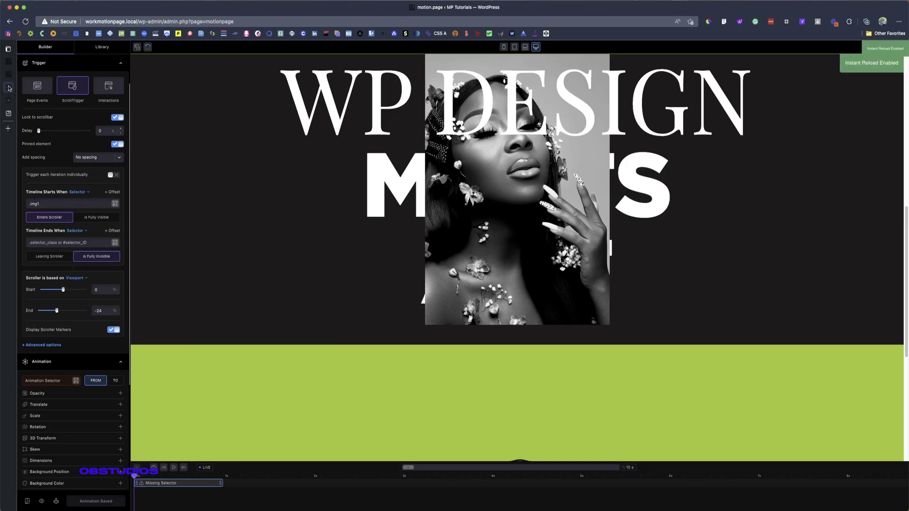
mouse_move(8, 87)
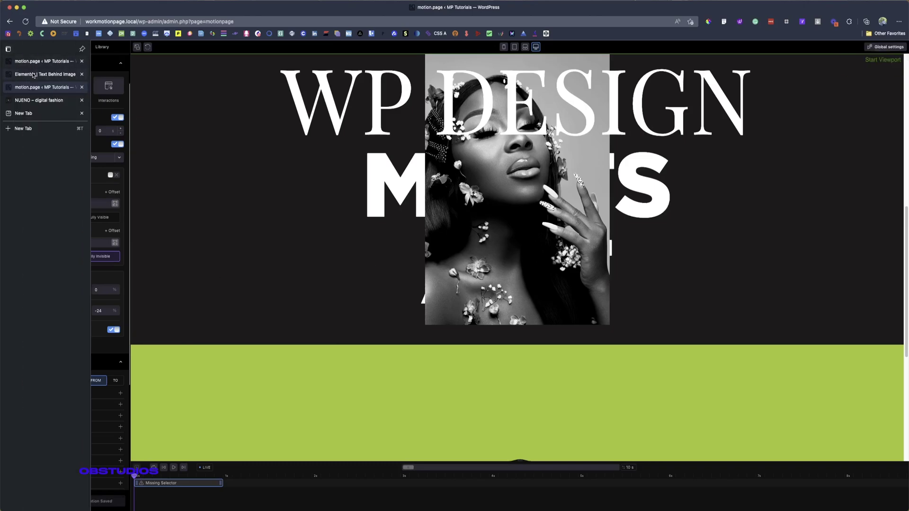
left_click(33, 74)
scroll(786, 141, "up", 3)
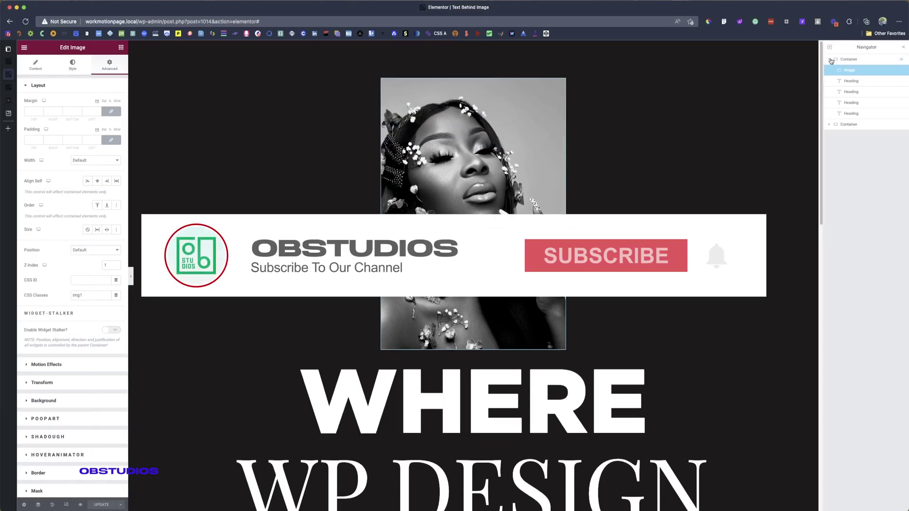
left_click(829, 59)
right_click(839, 60)
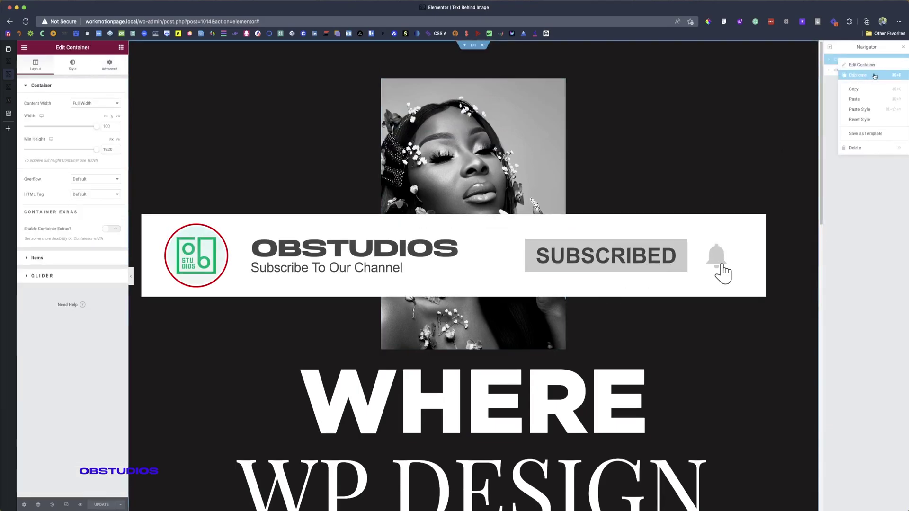
left_click(878, 75)
scroll(356, 387, "down", 5)
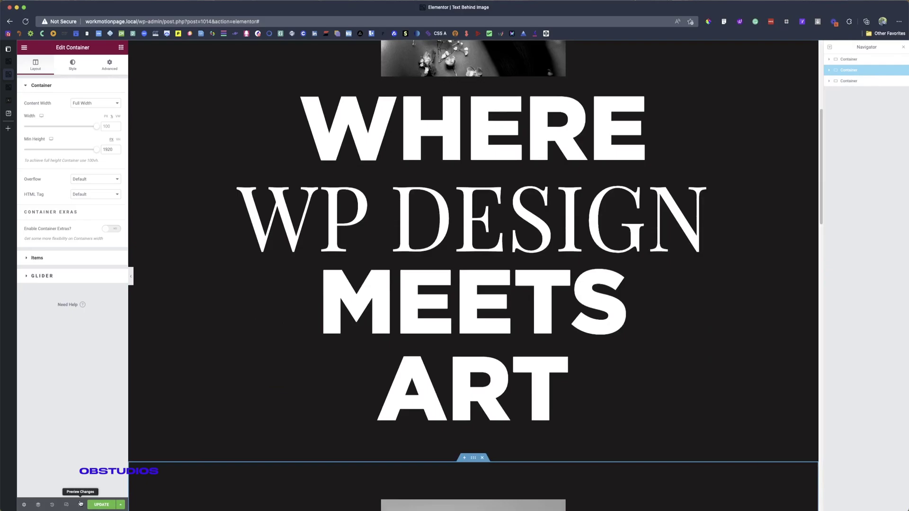
scroll(315, 340, "down", 4)
scroll(315, 340, "down", 4)
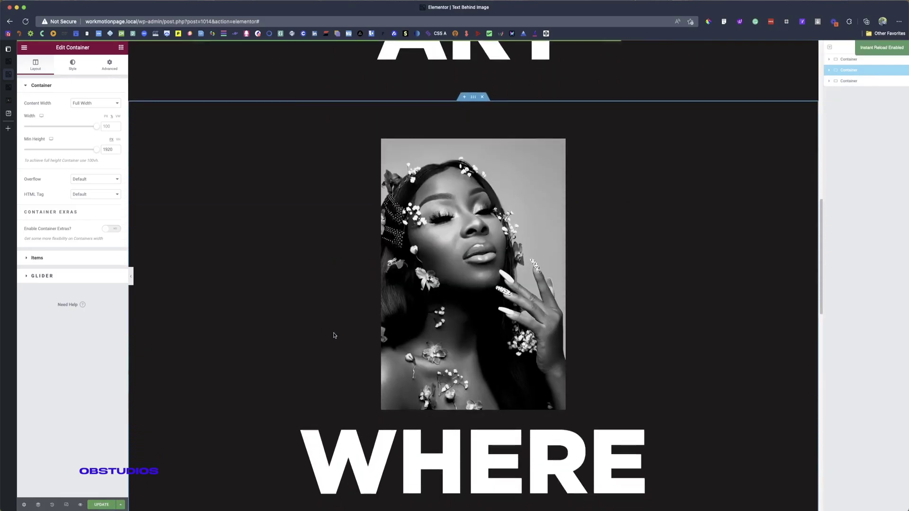
- Remove the img1 CSS class from the duplicated container's portrait, update the page and open its preview
left_click(465, 300)
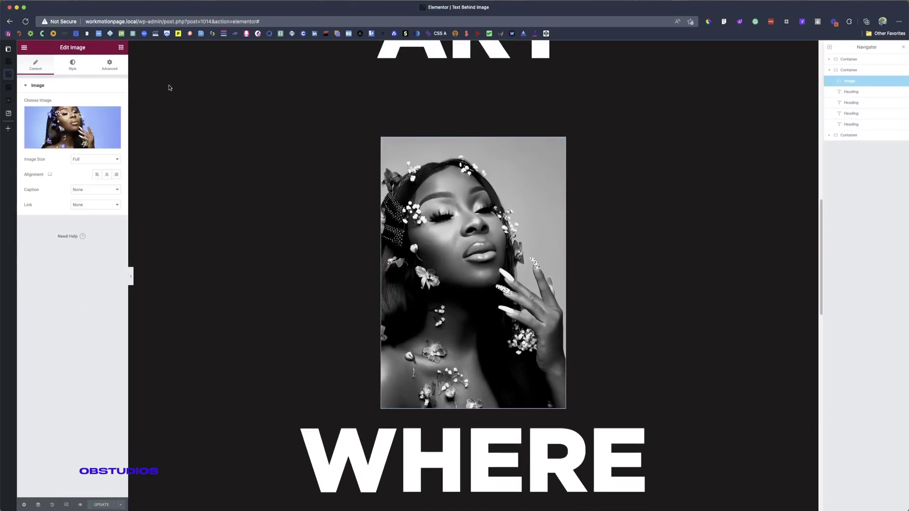
left_click(110, 65)
double_click(96, 298)
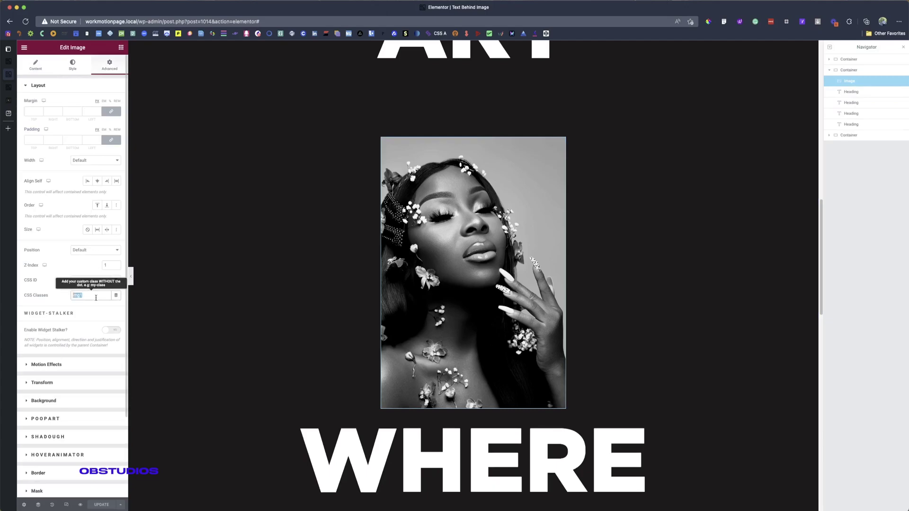
key("BackSpace")
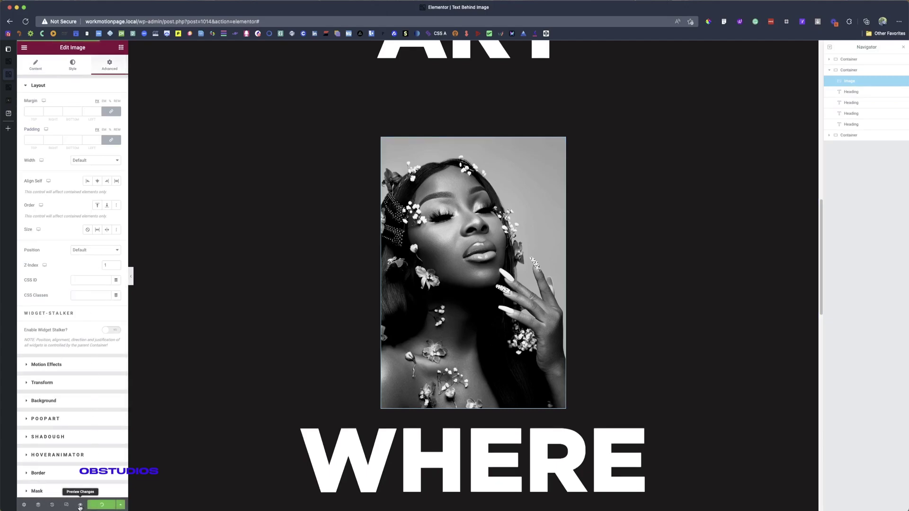
left_click(80, 506)
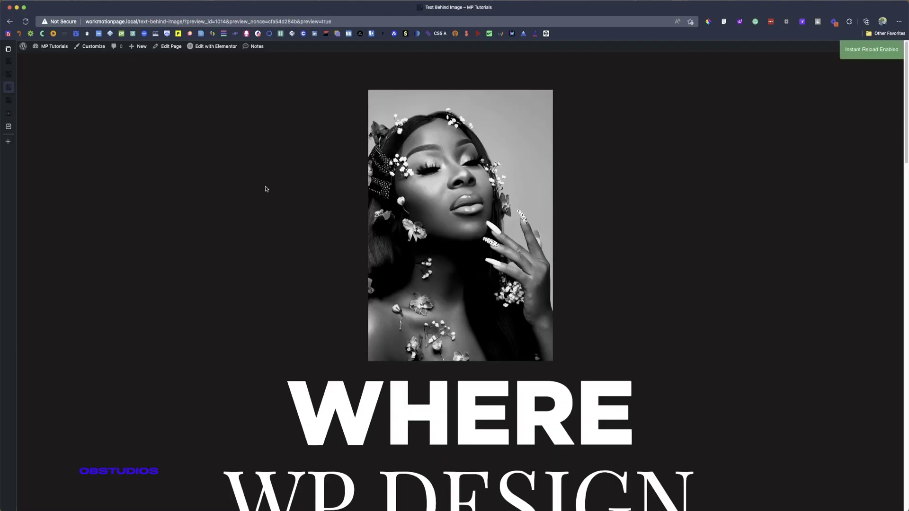
- Compare the scrolling of the original pinned portrait with the duplicated portrait in the page preview
scroll(310, 226, "down", 7)
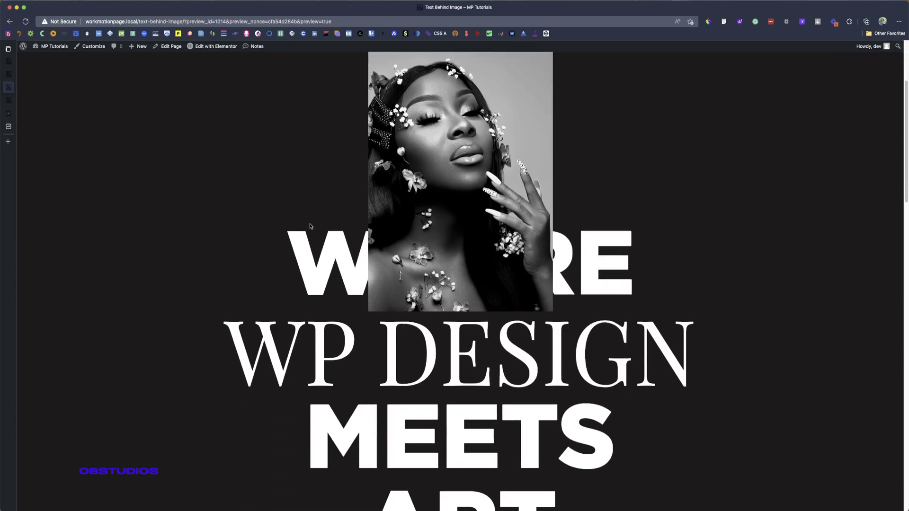
scroll(309, 226, "down", 8)
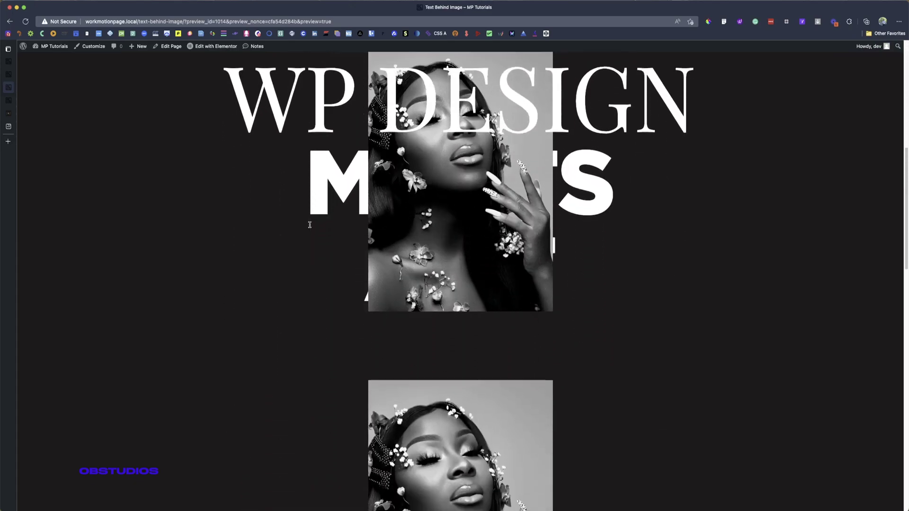
scroll(310, 227, "down", 10)
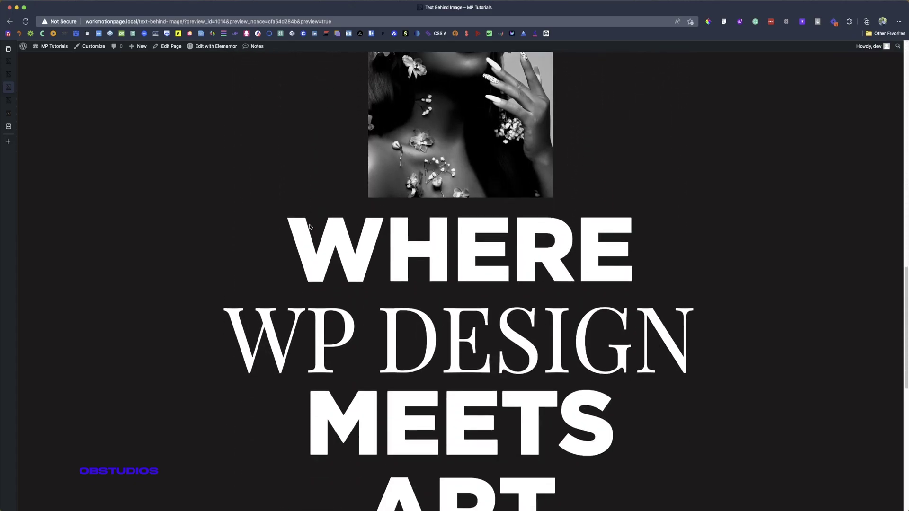
scroll(310, 228, "down", 8)
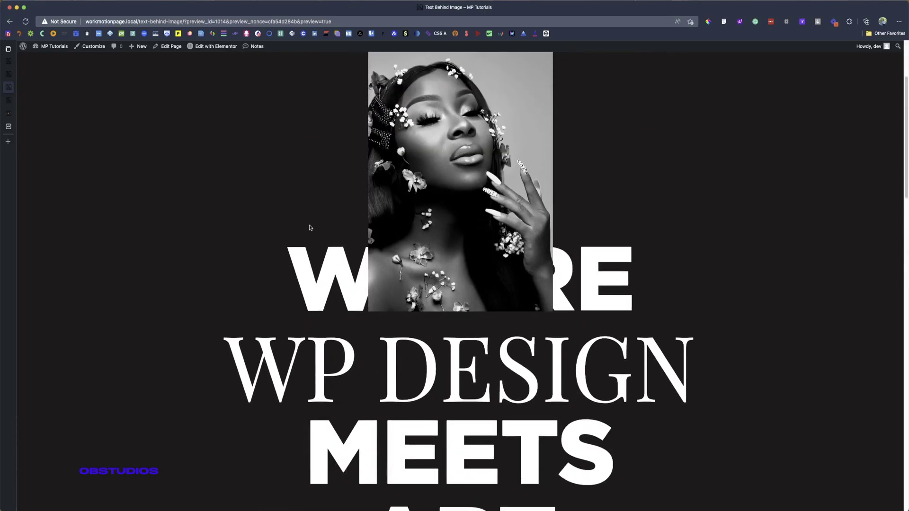
scroll(310, 228, "down", 10)
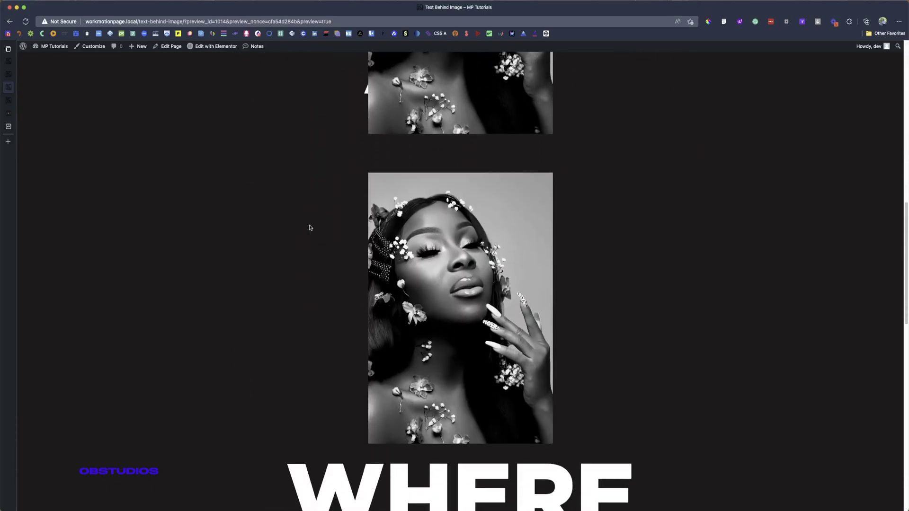
scroll(309, 227, "up", 10)
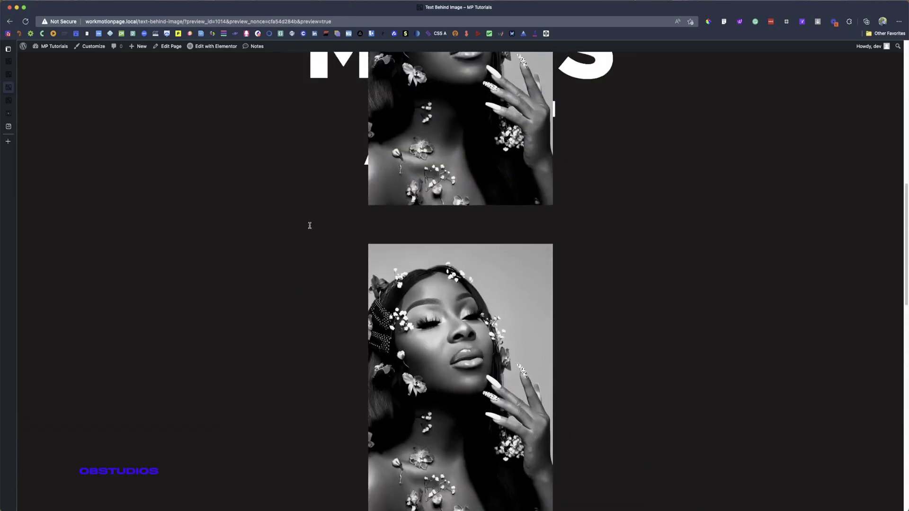
scroll(310, 228, "down", 6)
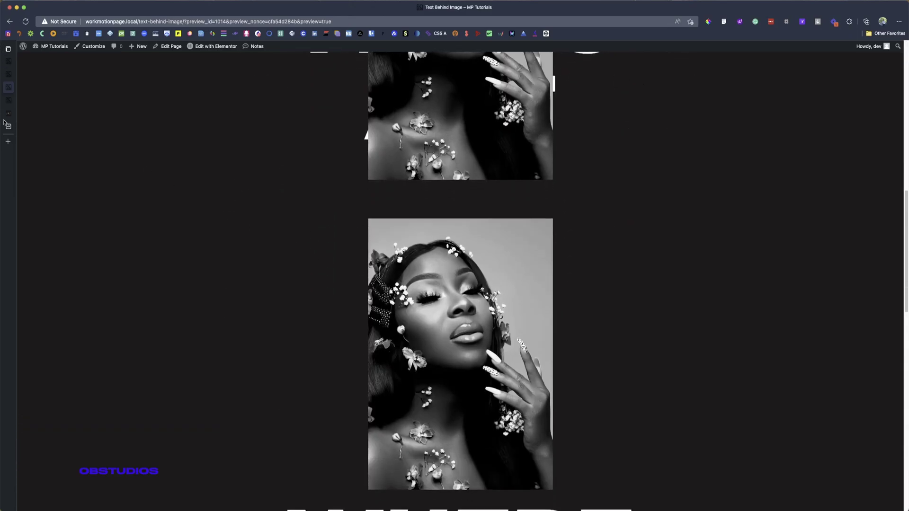
- Return to the Elementor editor and look over the portrait and headings in the duplicated container
mouse_move(8, 114)
left_click(29, 74)
scroll(533, 278, "down", 10)
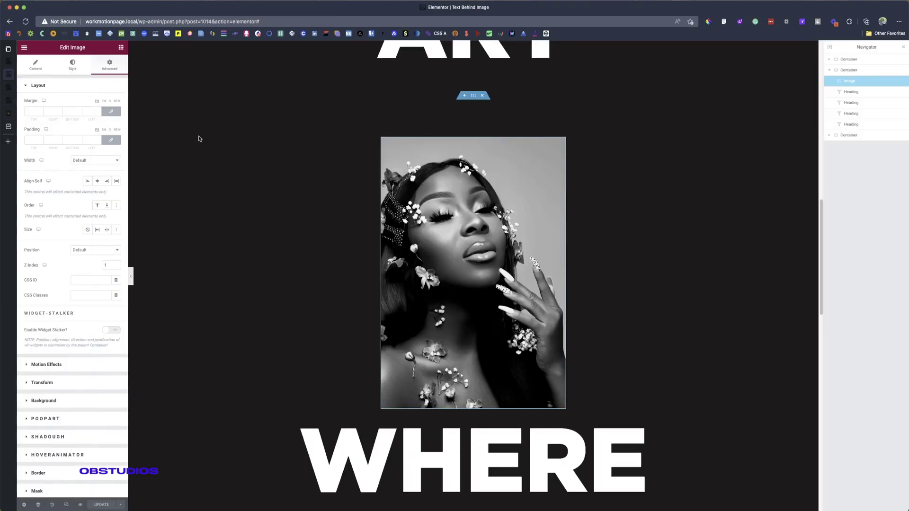
scroll(533, 278, "down", 3)
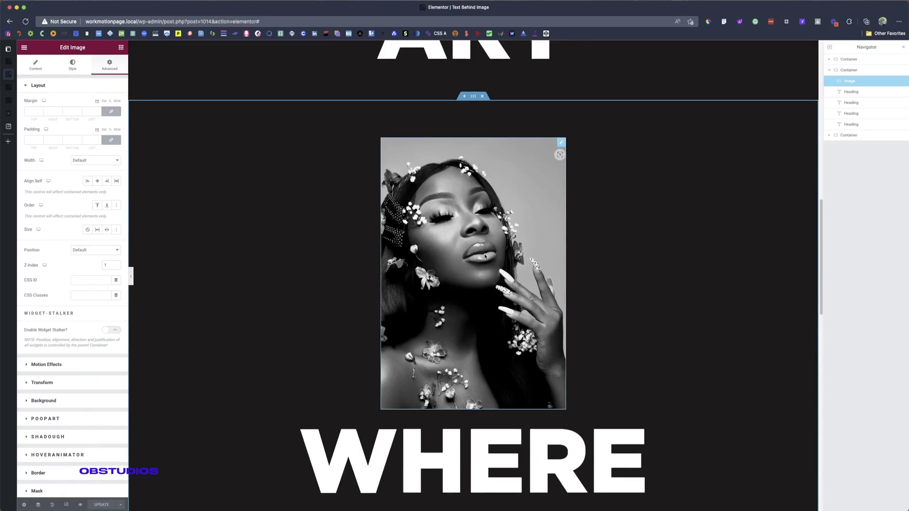
scroll(485, 256, "down", 4)
left_click(449, 375)
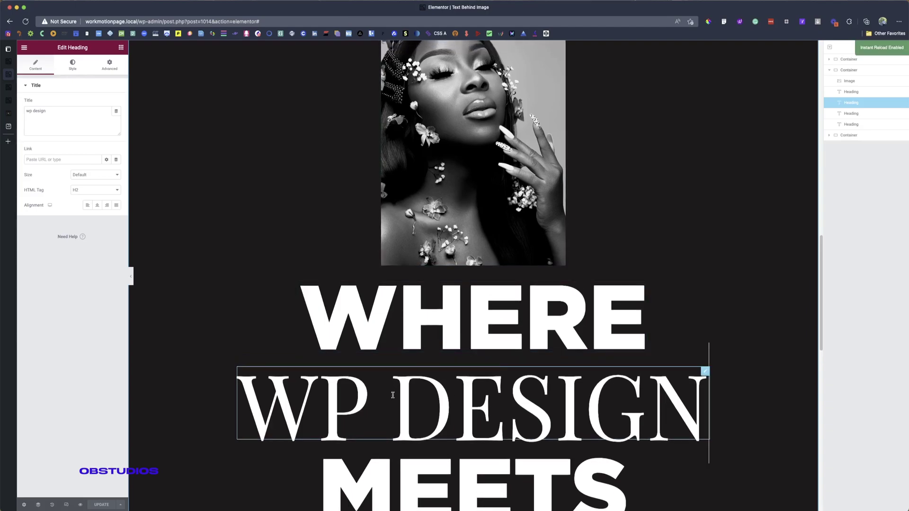
scroll(423, 382, "down", 1)
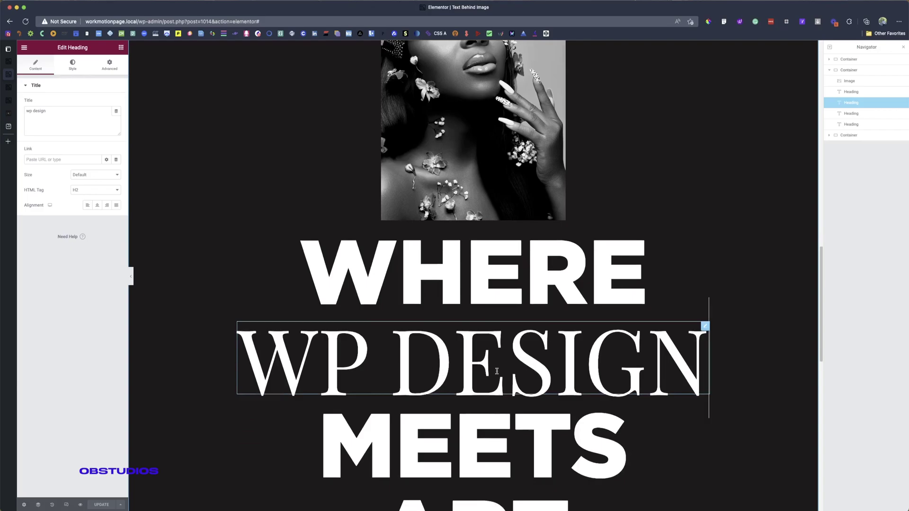
left_click(484, 123)
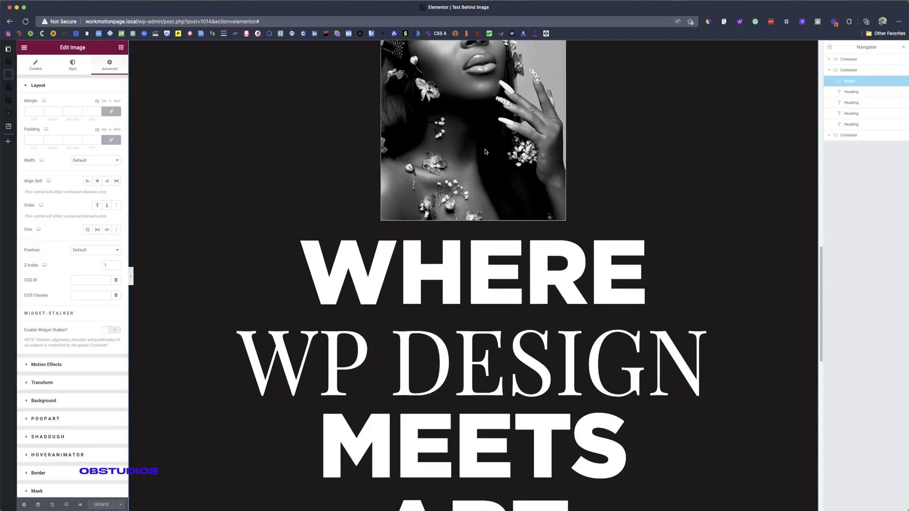
scroll(453, 437, "down", 5)
scroll(453, 437, "up", 5)
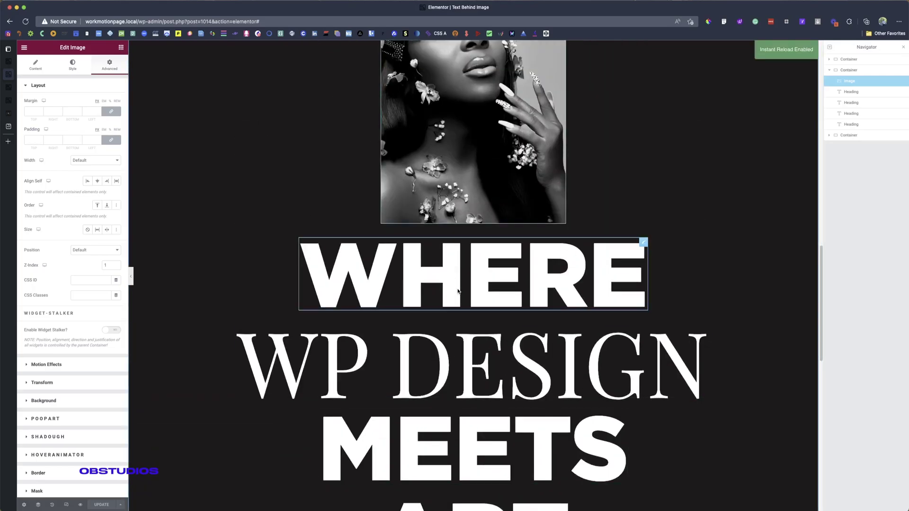
scroll(464, 246, "down", 15)
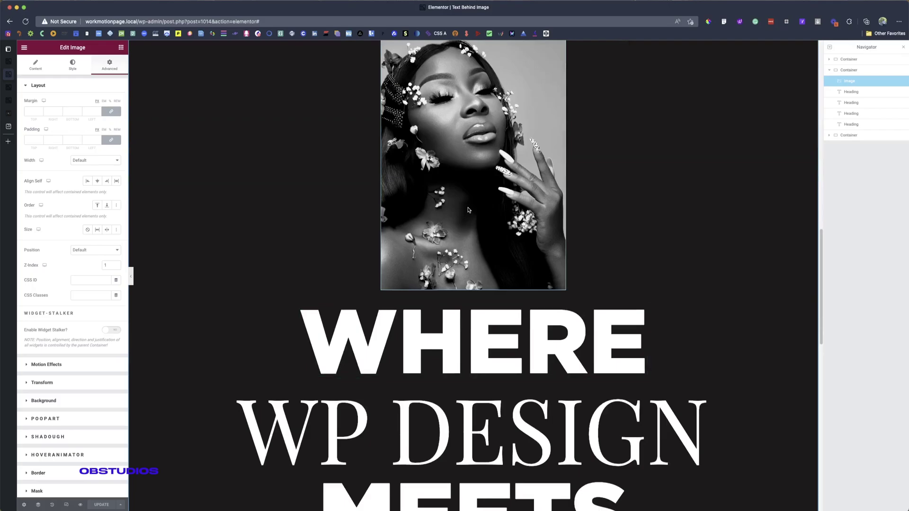
scroll(226, 331, "up", 1)
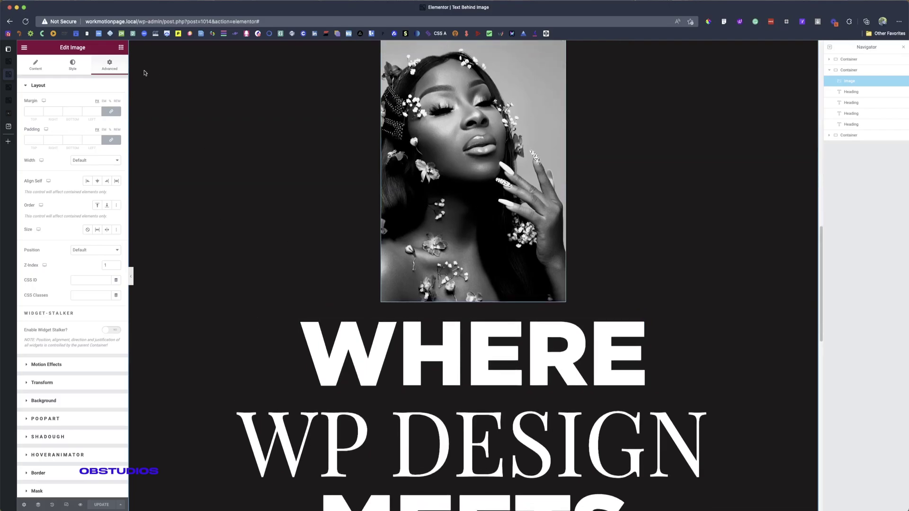
- Set the Sticky motion effect of the duplicated container's portrait to Top
left_click(64, 85)
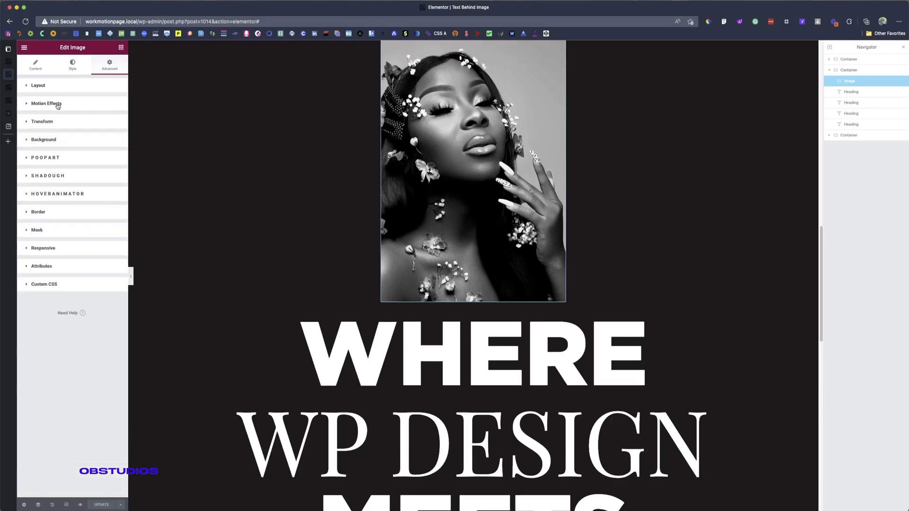
left_click(58, 105)
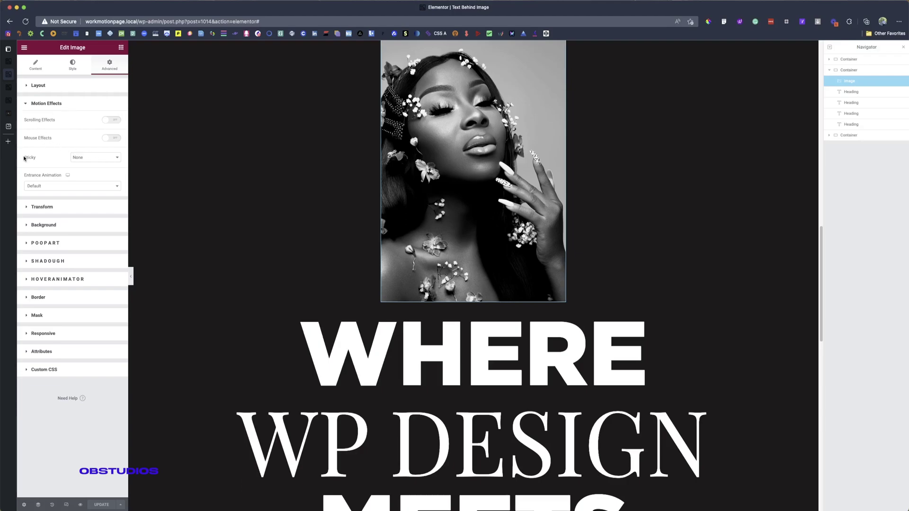
left_click(90, 162)
left_click(90, 165)
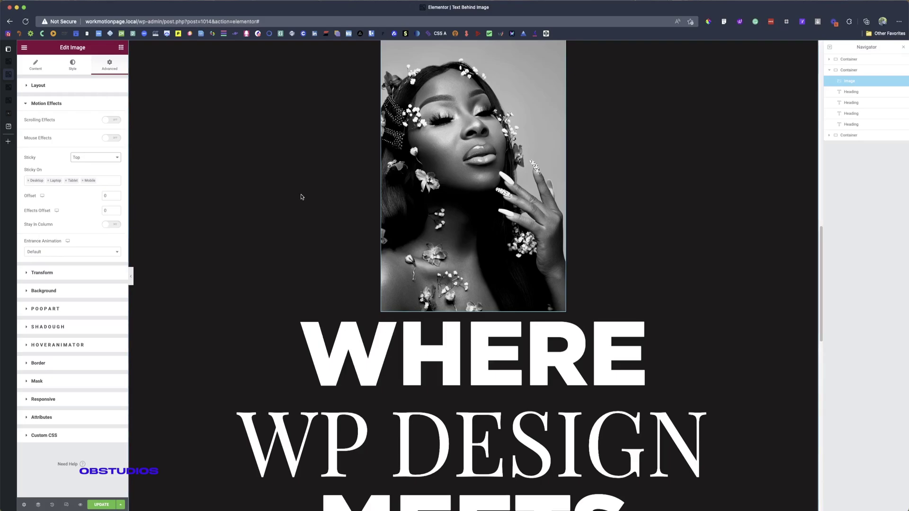
- Select the duplicated container and examine how its sticky portrait behaves over the headings and the green section
left_click(829, 71)
left_click(853, 81)
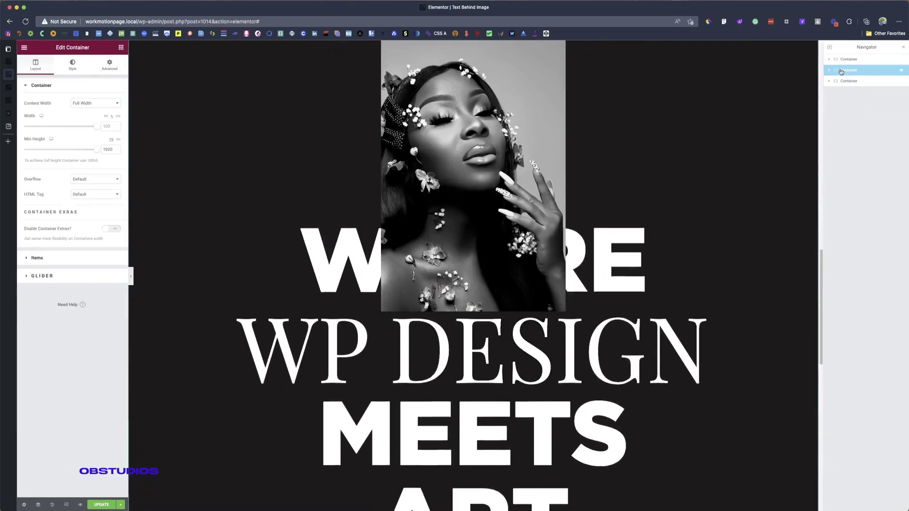
scroll(453, 231, "down", 6)
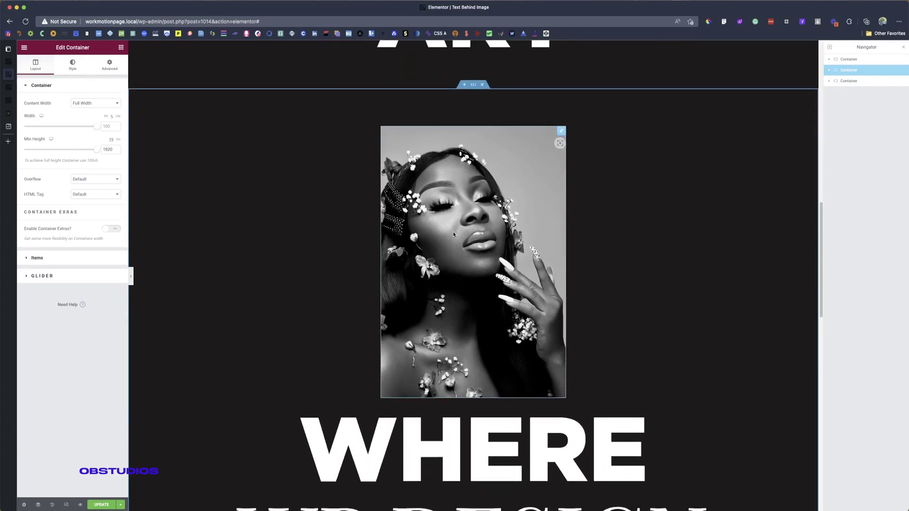
scroll(453, 235, "down", 10)
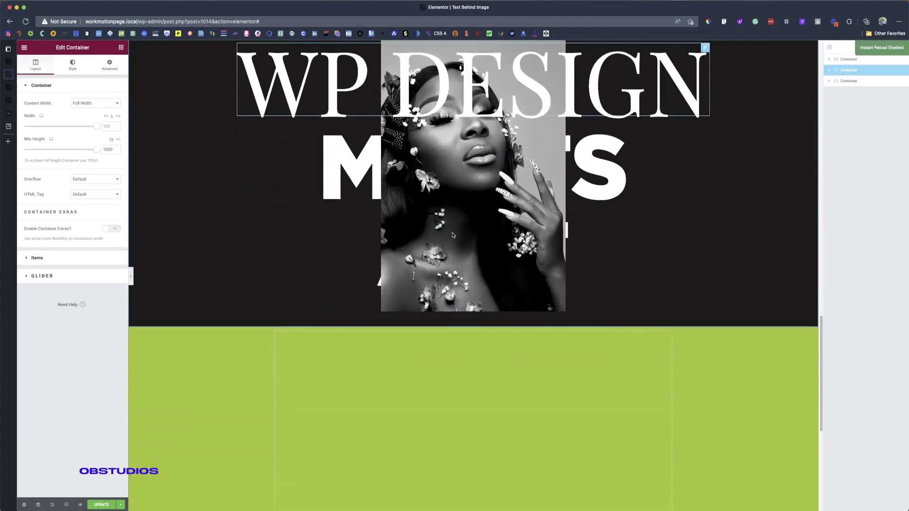
scroll(452, 235, "down", 5)
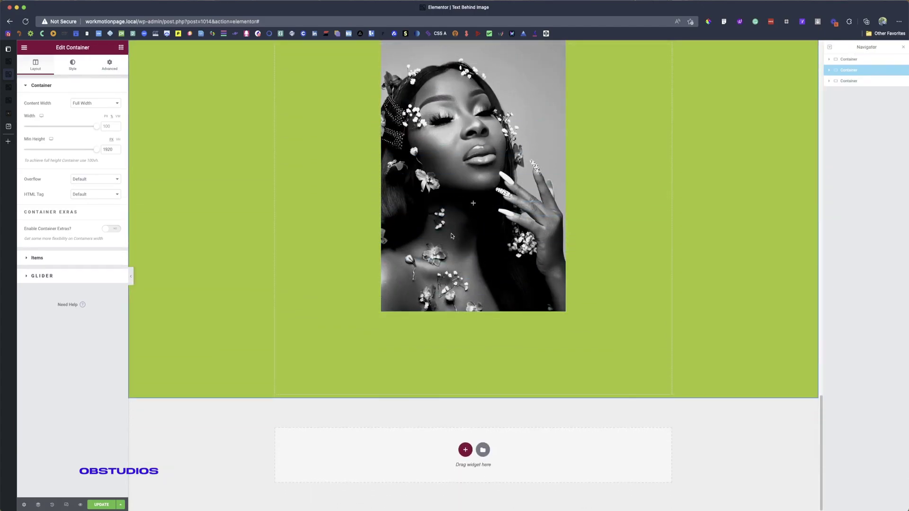
scroll(528, 246, "up", 10)
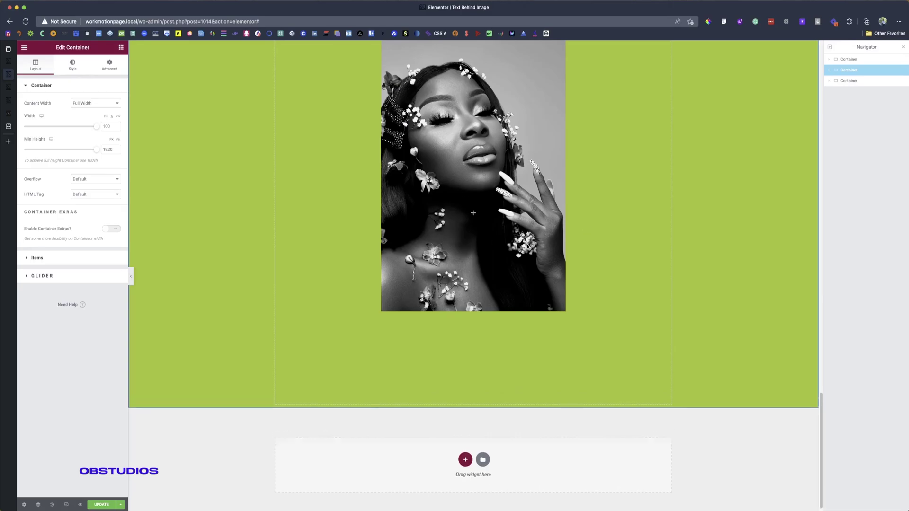
scroll(528, 245, "up", 3)
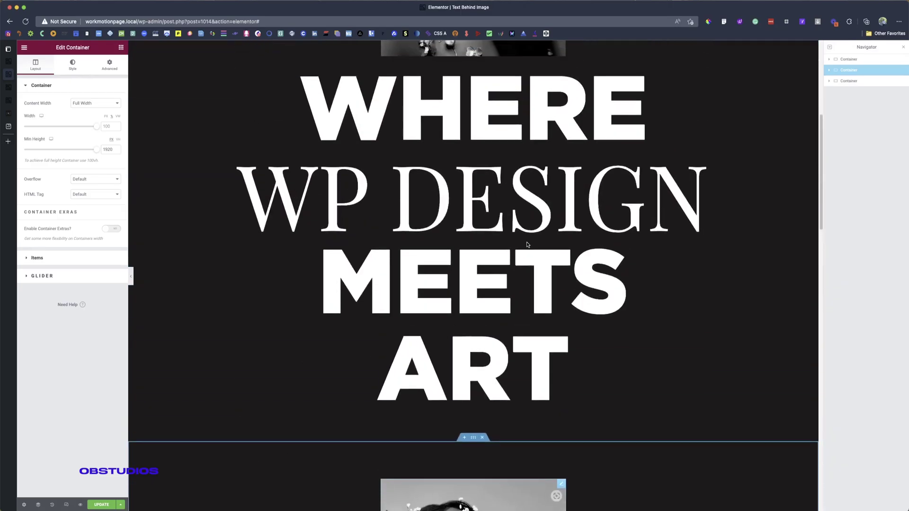
scroll(527, 246, "down", 5)
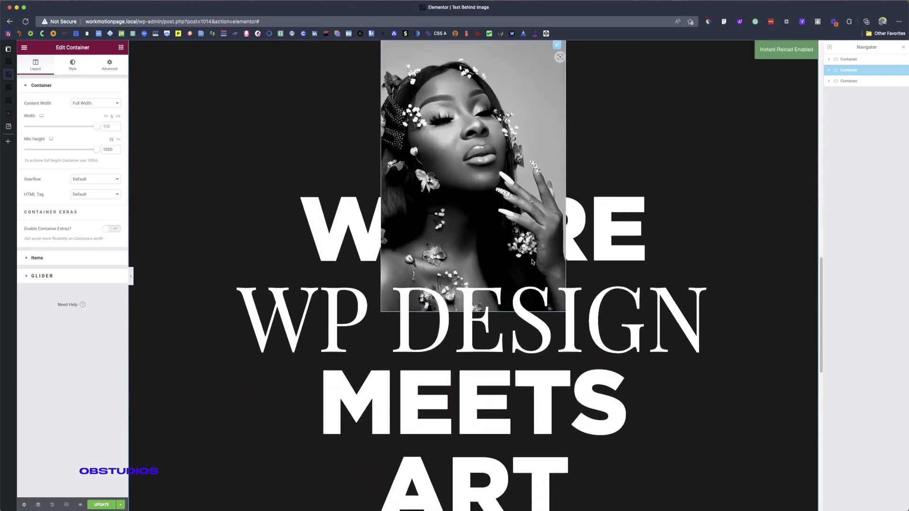
- Enable Stay In Column for the sticky portrait in the duplicated container and update the page
scroll(532, 262, "down", 5)
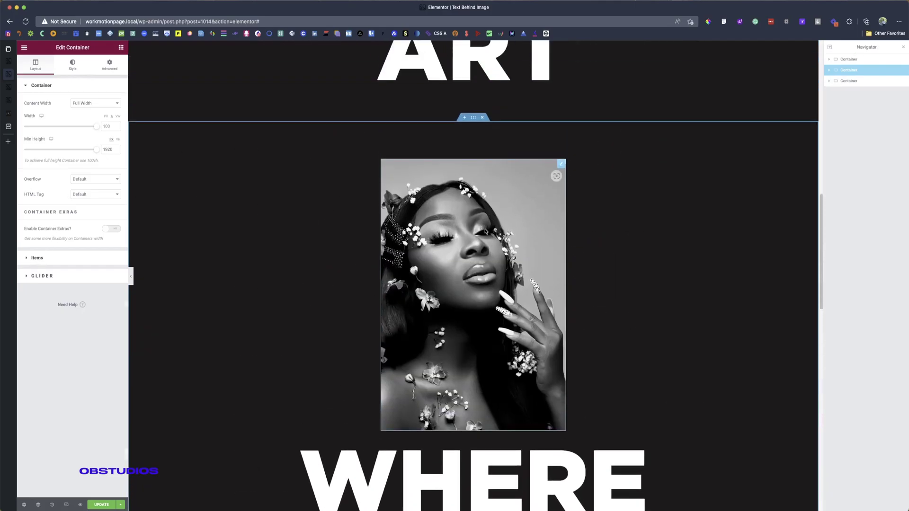
left_click(485, 231)
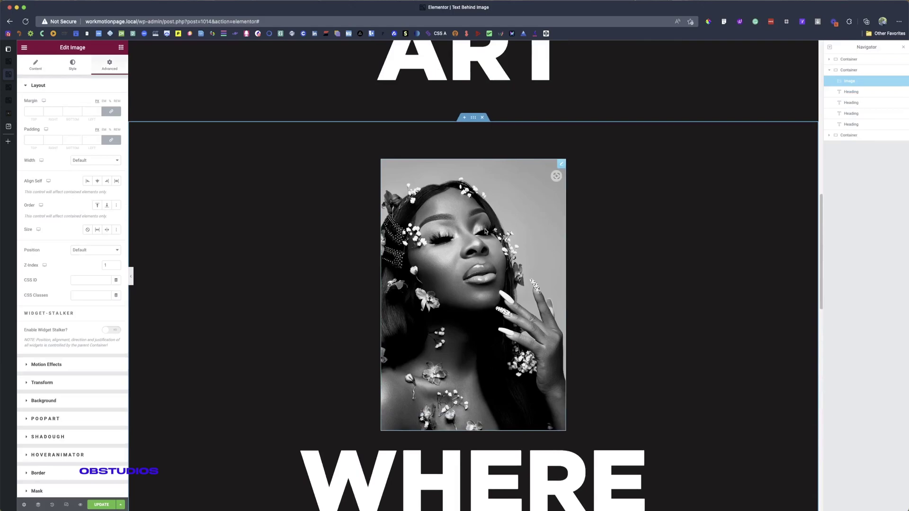
left_click(78, 86)
left_click(58, 103)
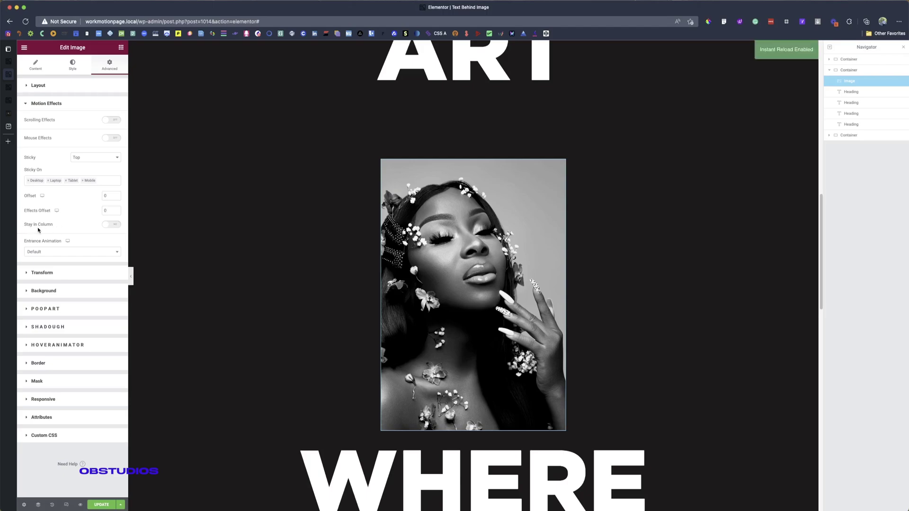
left_click(117, 225)
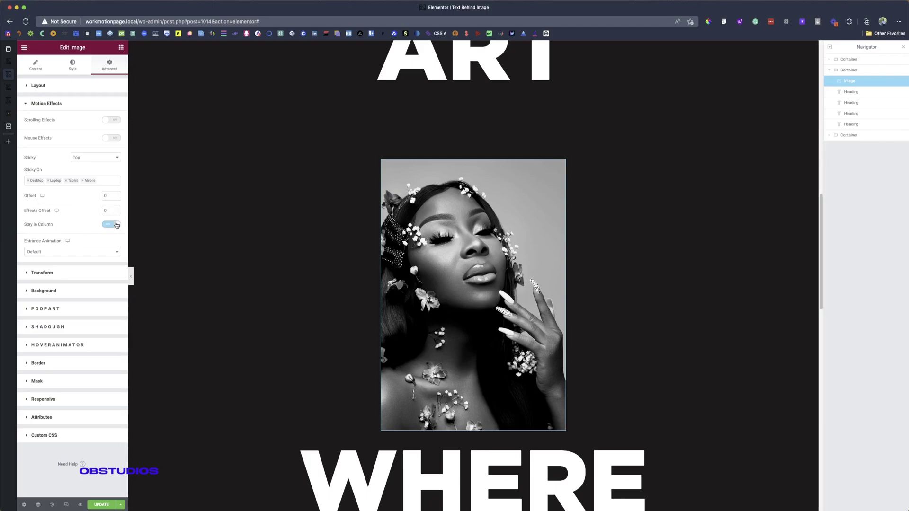
left_click(101, 504)
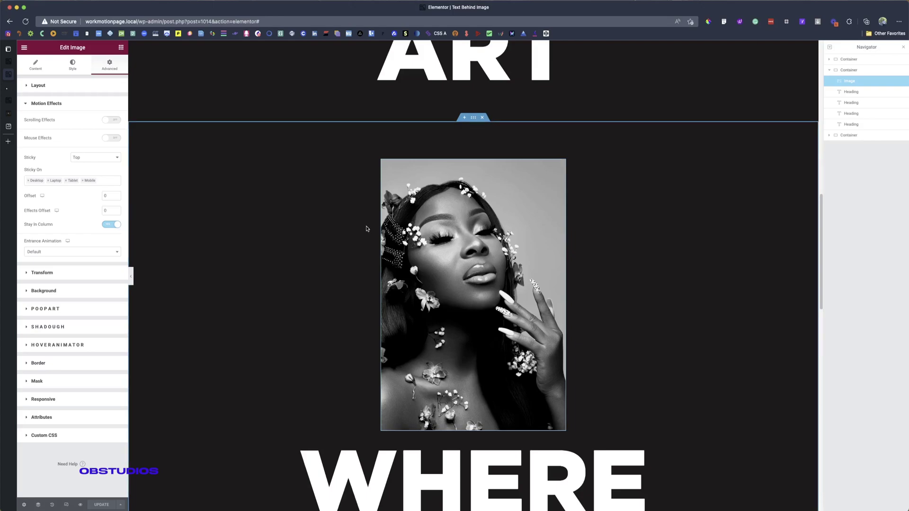
- Examine how the duplicated container's sticky portrait moves over the headings and stops at the green section with Stay In Column enabled
scroll(347, 246, "down", 5)
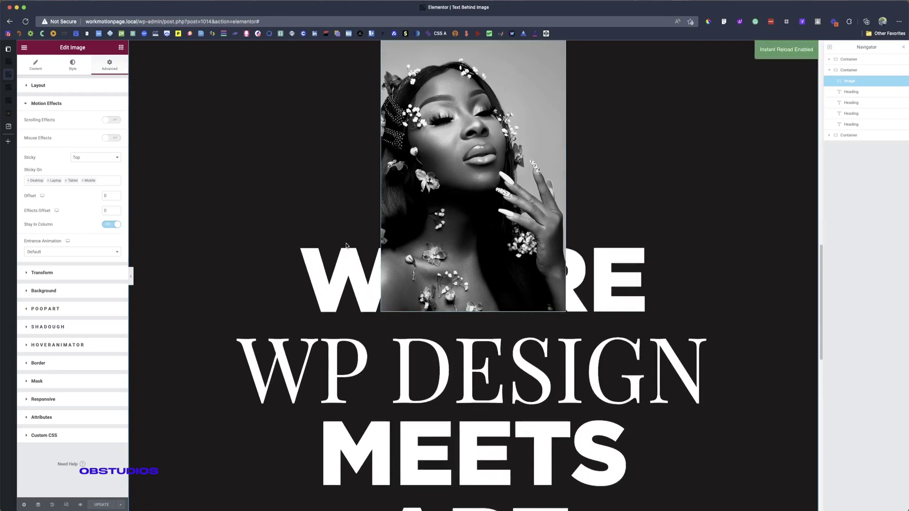
scroll(348, 247, "down", 6)
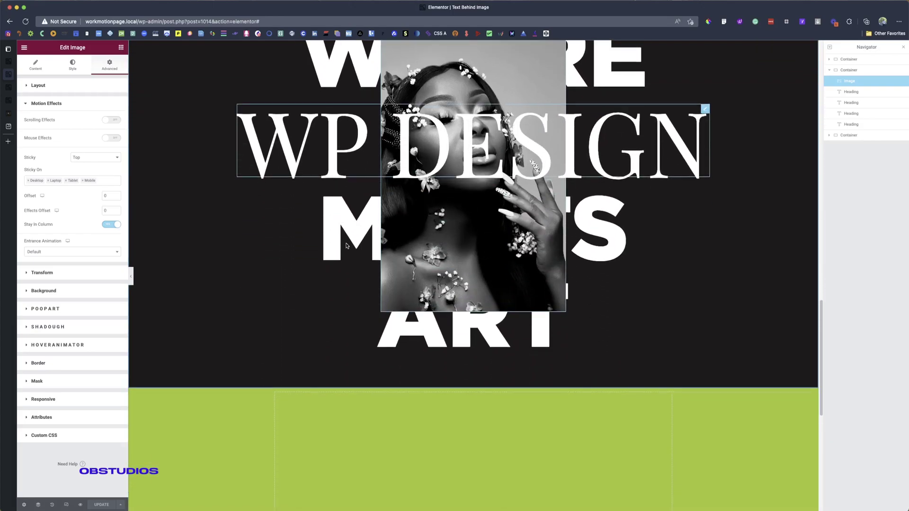
scroll(346, 246, "down", 3)
scroll(346, 245, "up", 6)
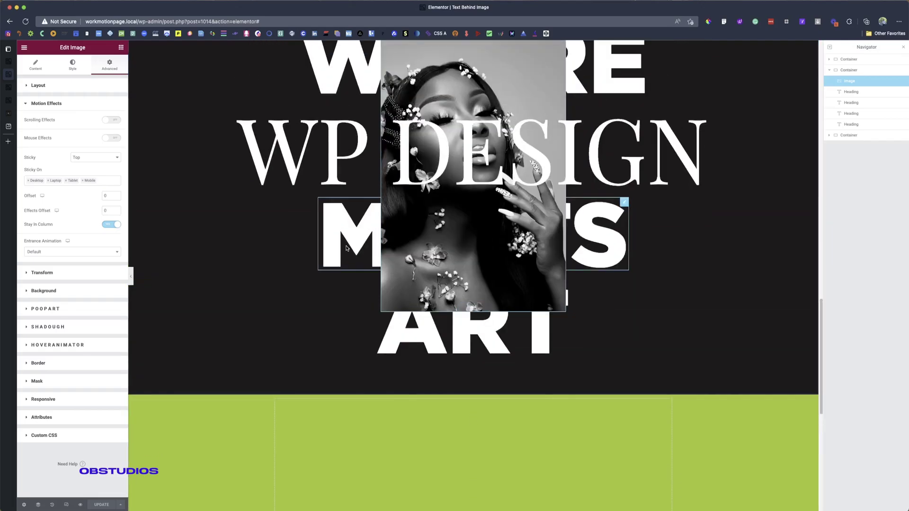
scroll(345, 246, "up", 3)
scroll(346, 246, "down", 10)
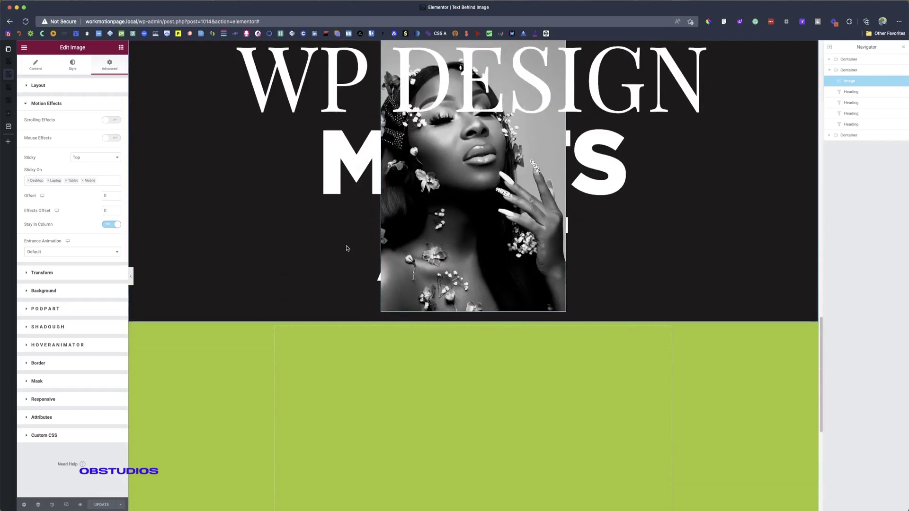
scroll(346, 248, "down", 5)
scroll(346, 249, "up", 15)
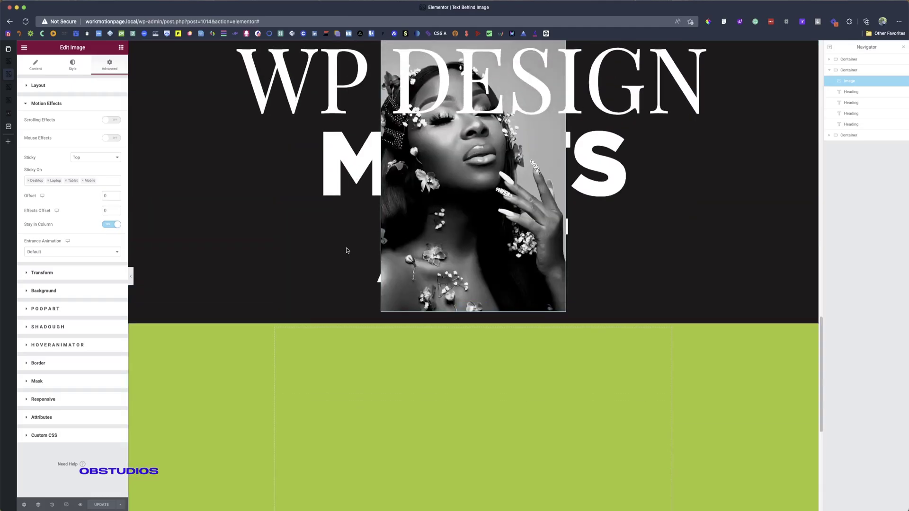
scroll(346, 251, "up", 1)
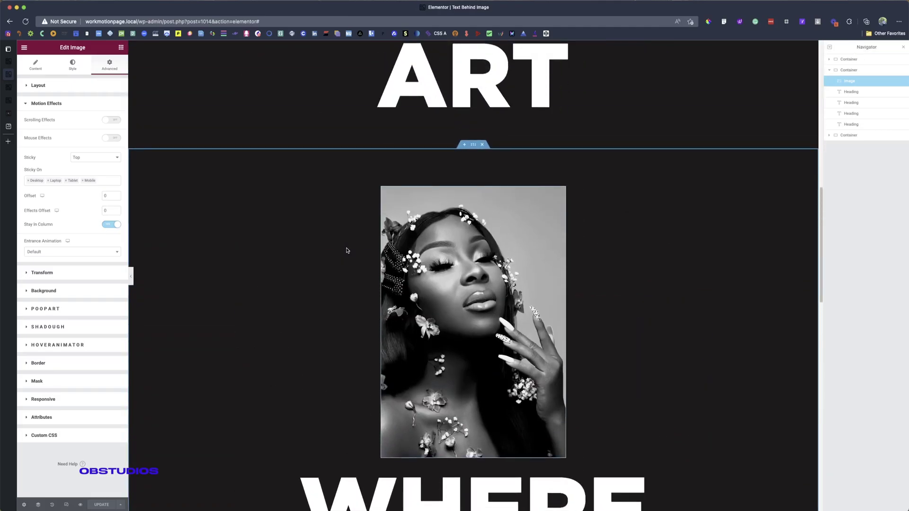
scroll(459, 243, "down", 8)
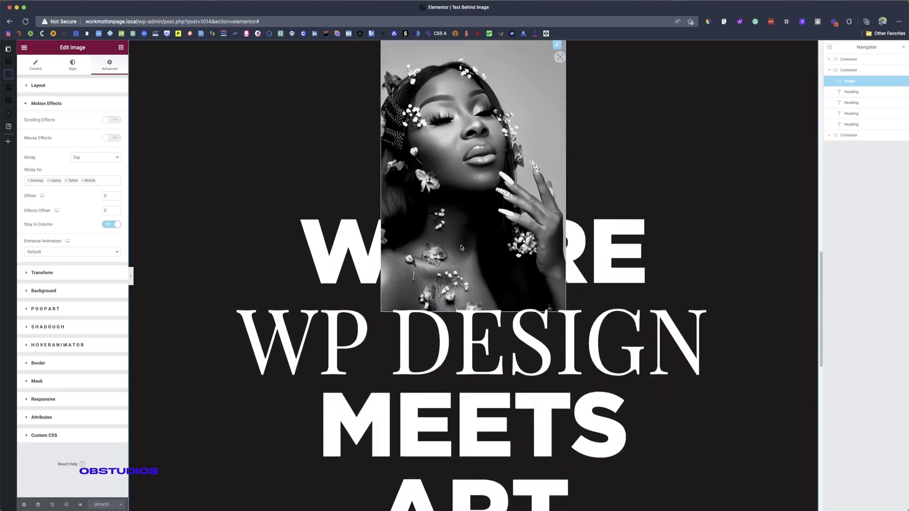
scroll(461, 247, "down", 6)
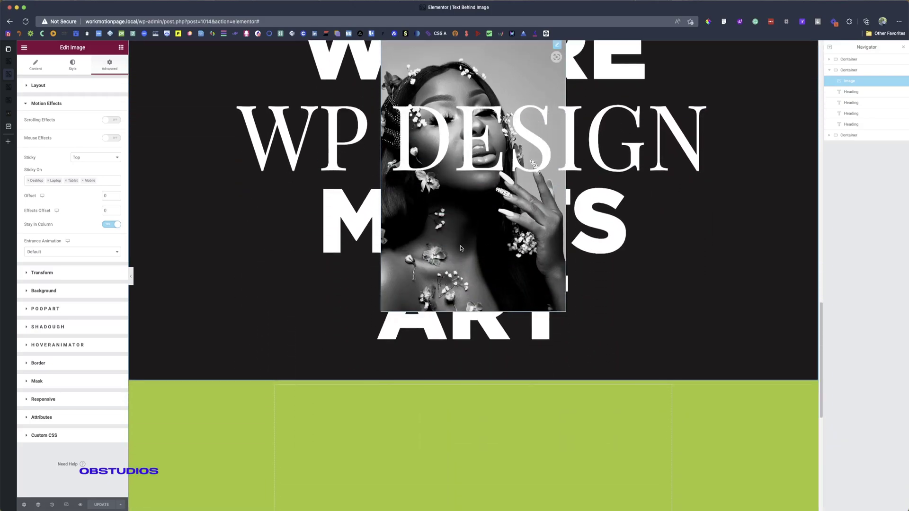
scroll(460, 248, "down", 1)
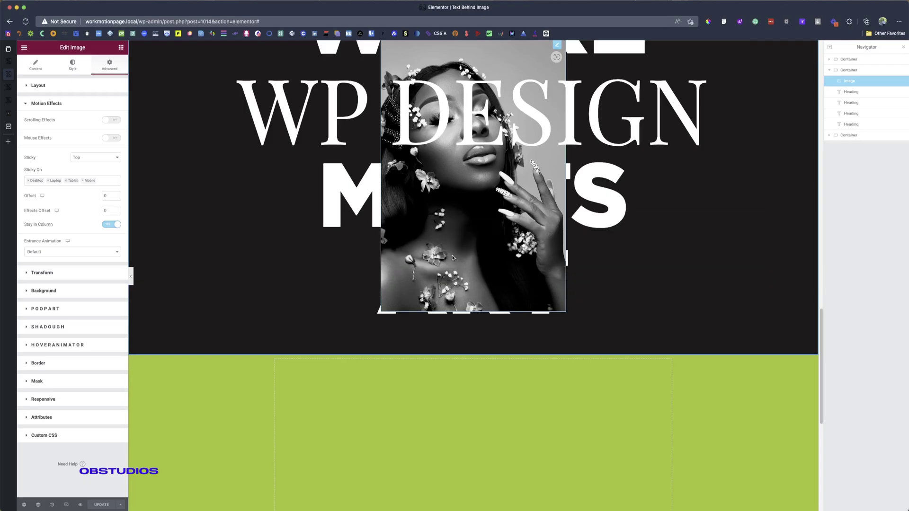
scroll(452, 258, "up", 5)
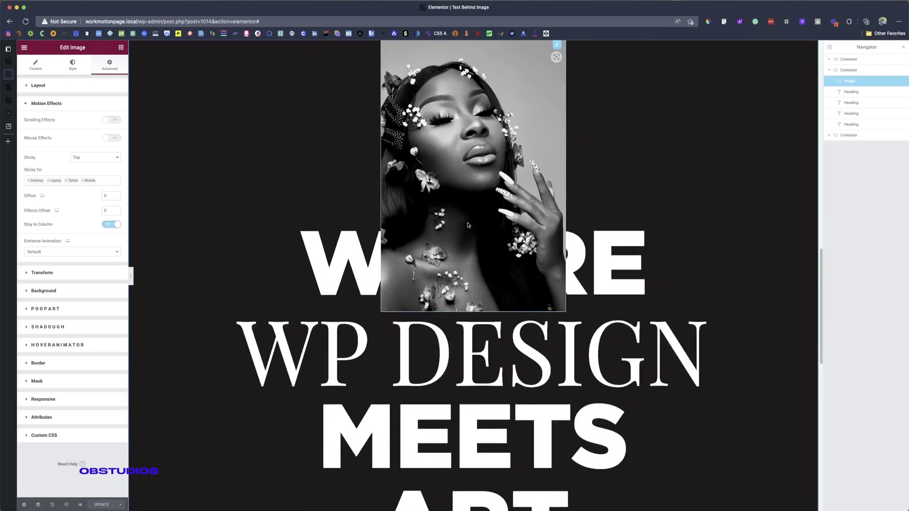
scroll(468, 230, "down", 9)
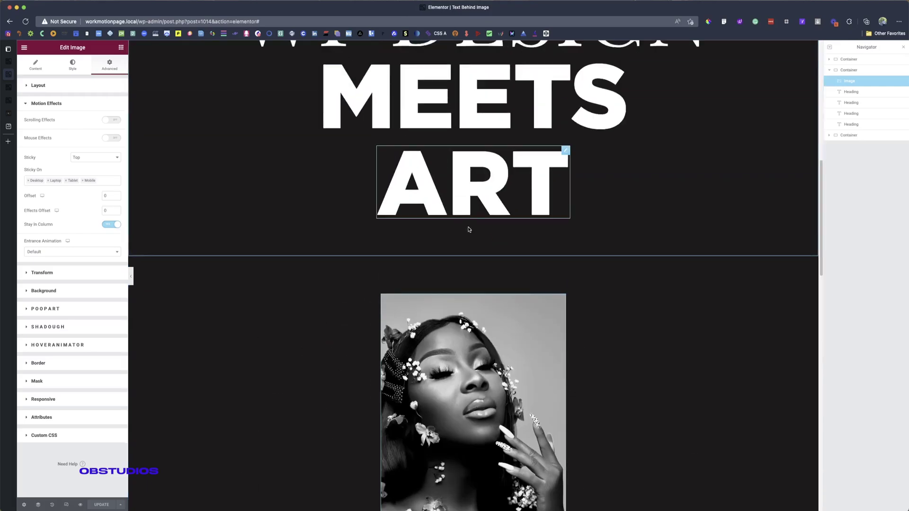